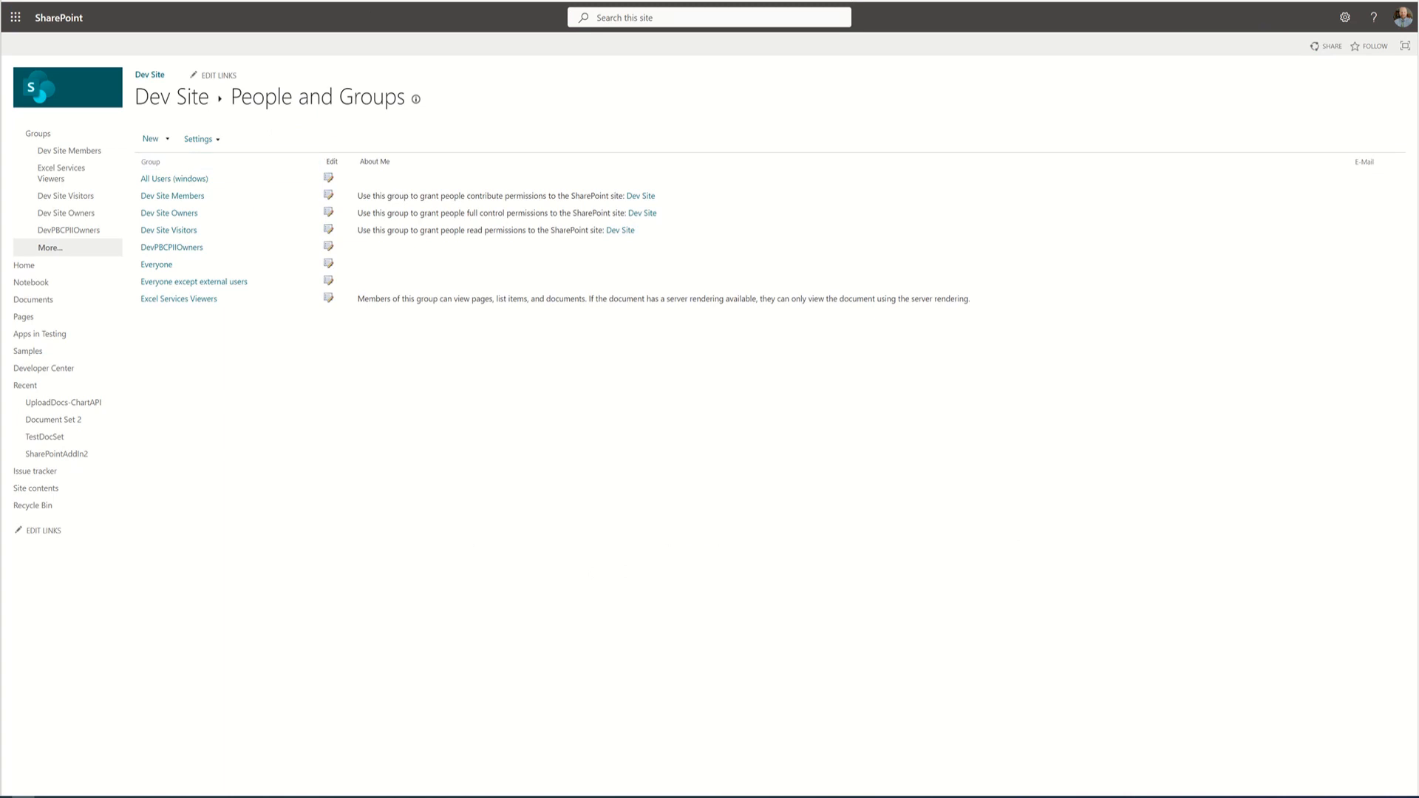
{"action": "key", "text": "ctrl+l"}
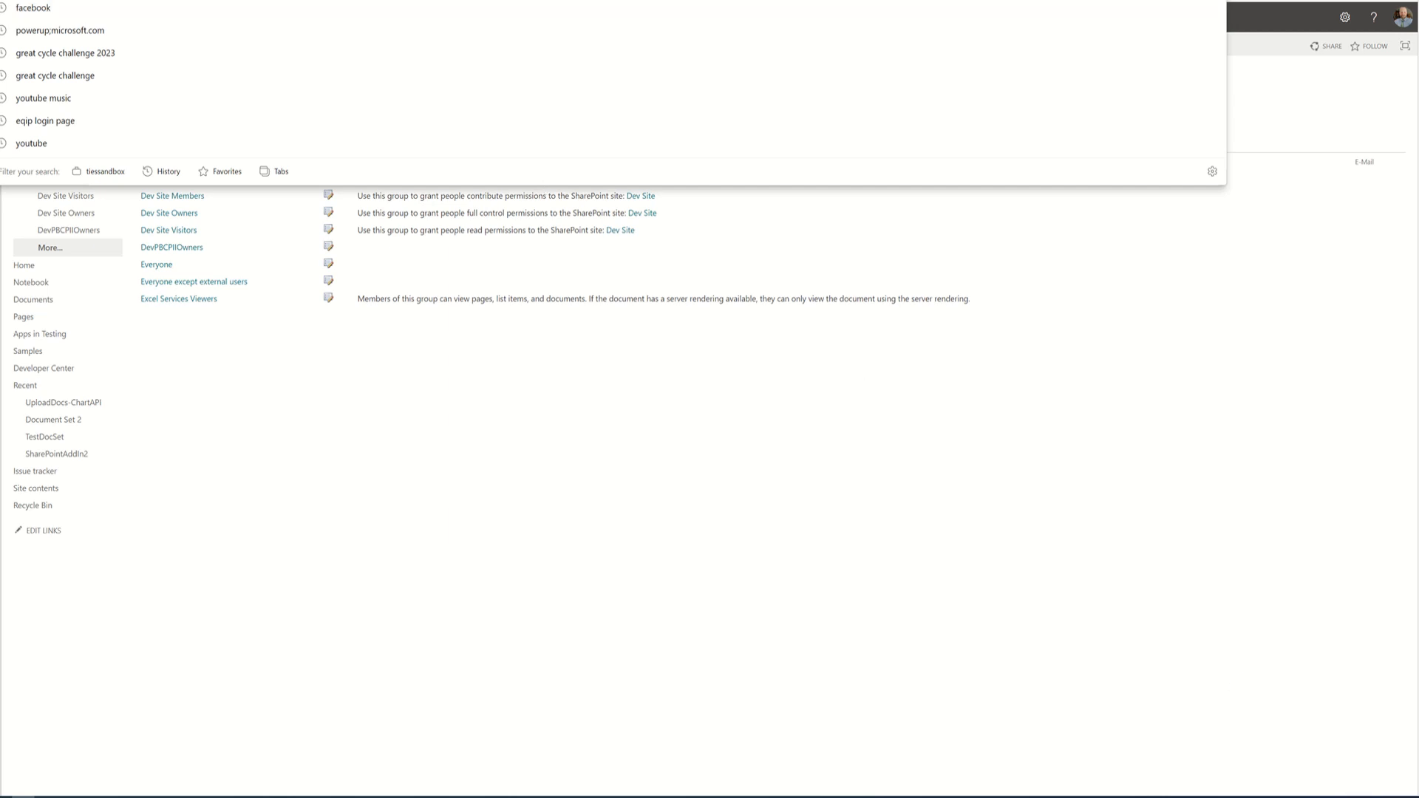
{"action": "key", "text": "alt+Tab"}
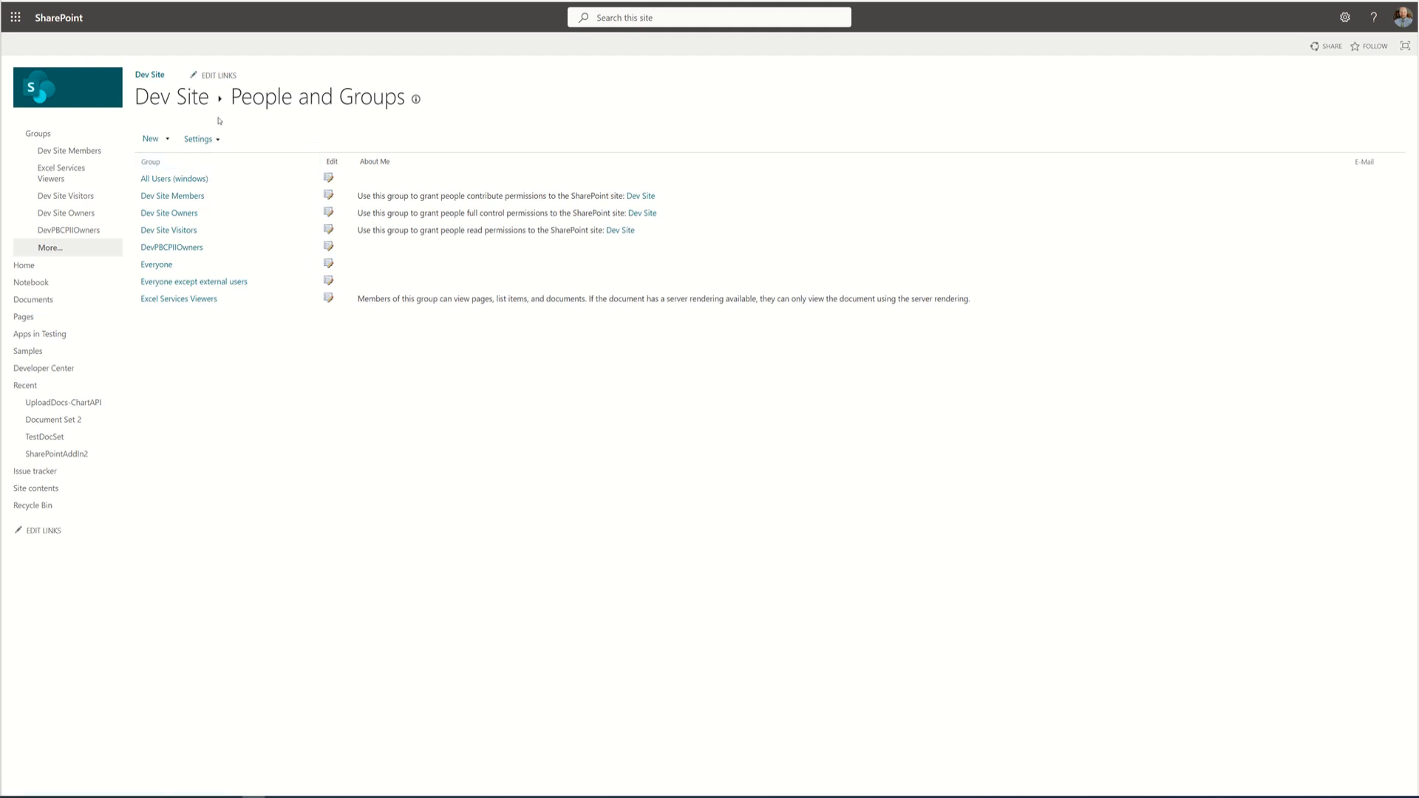
Create a SharePoint group named TestGroup on the Dev Site, with its membership viewable by Everyone
{"action": "left_click", "coordinate": [160, 144]}
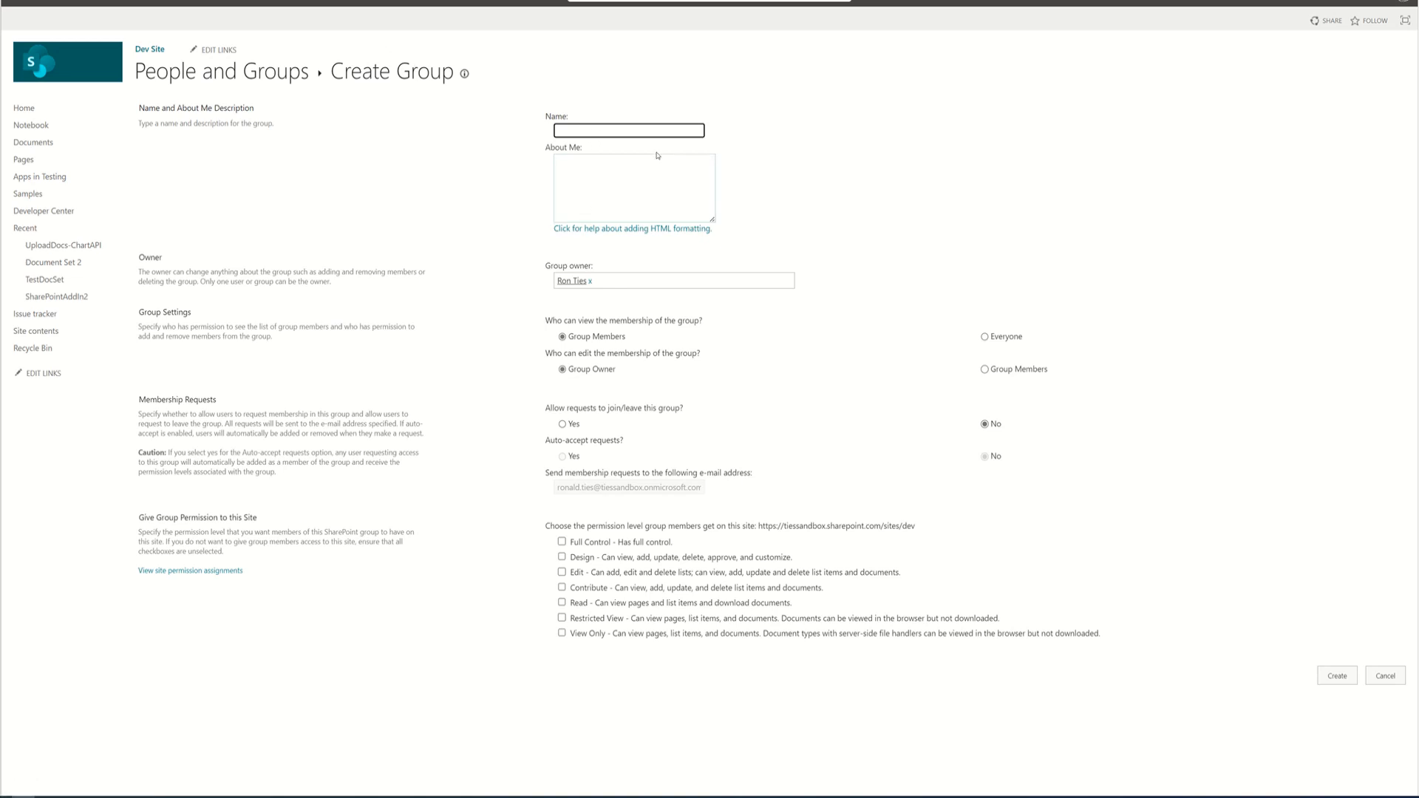
{"action": "left_click", "coordinate": [634, 130]}
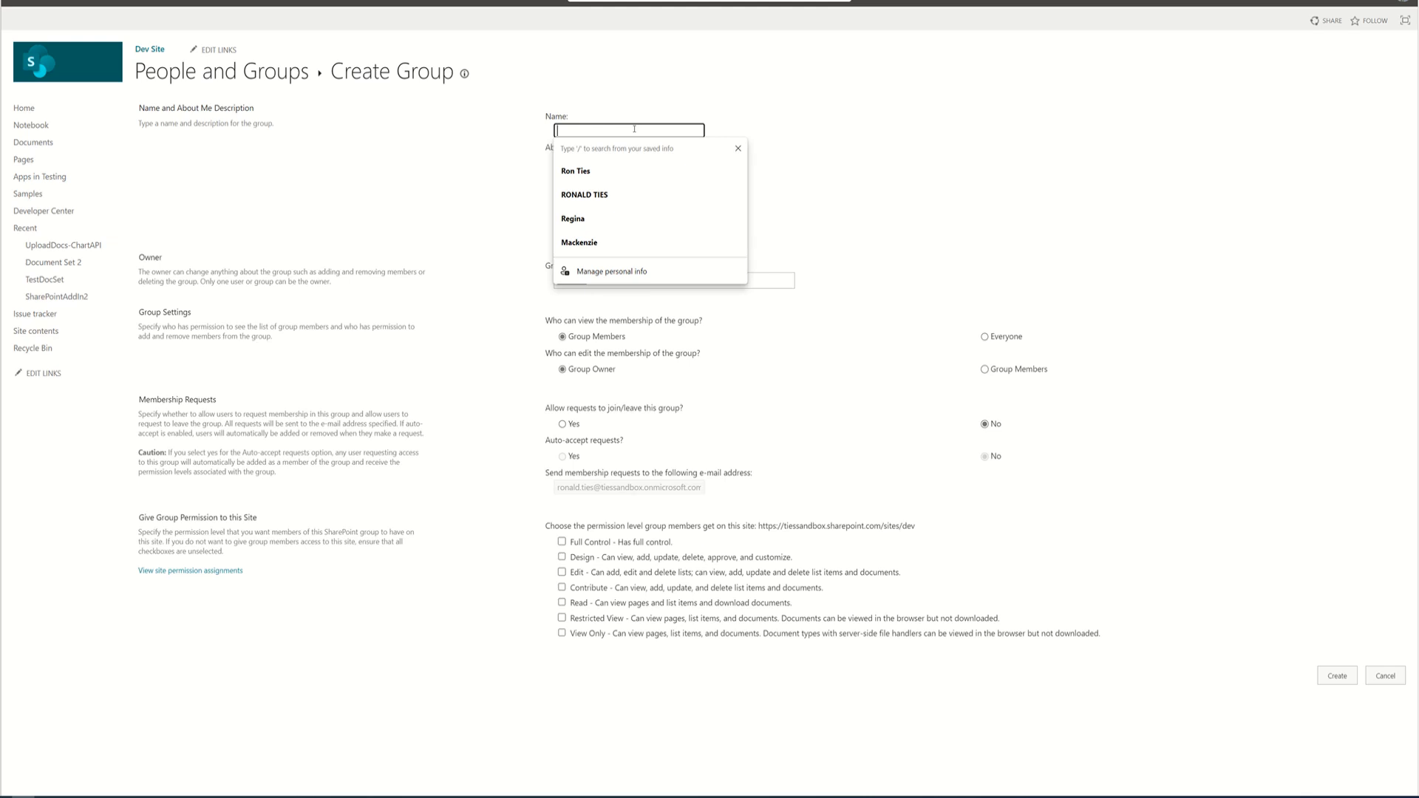
{"action": "type", "text": "Tex"}
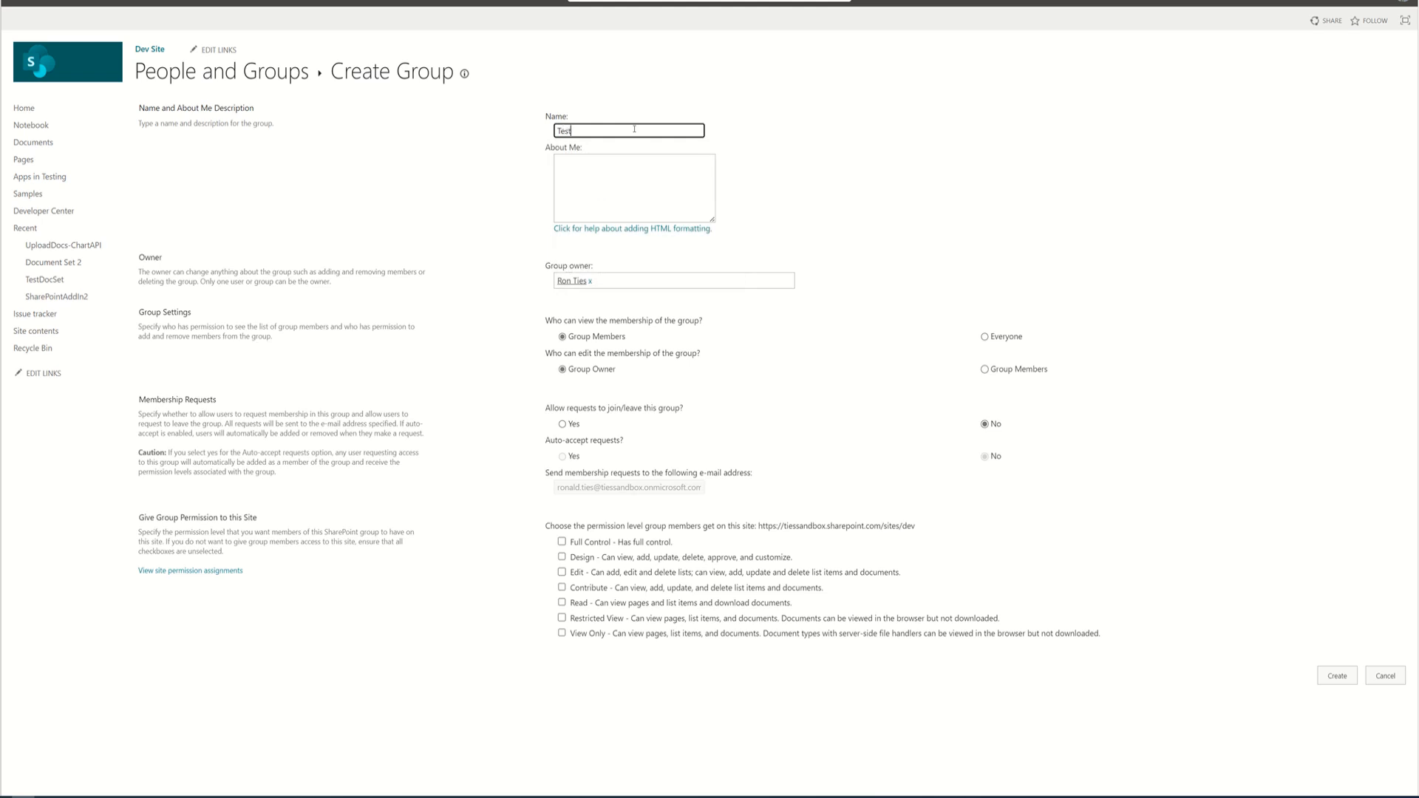
{"action": "type", "text": "tGroup"}
{"action": "left_click", "coordinate": [981, 341]}
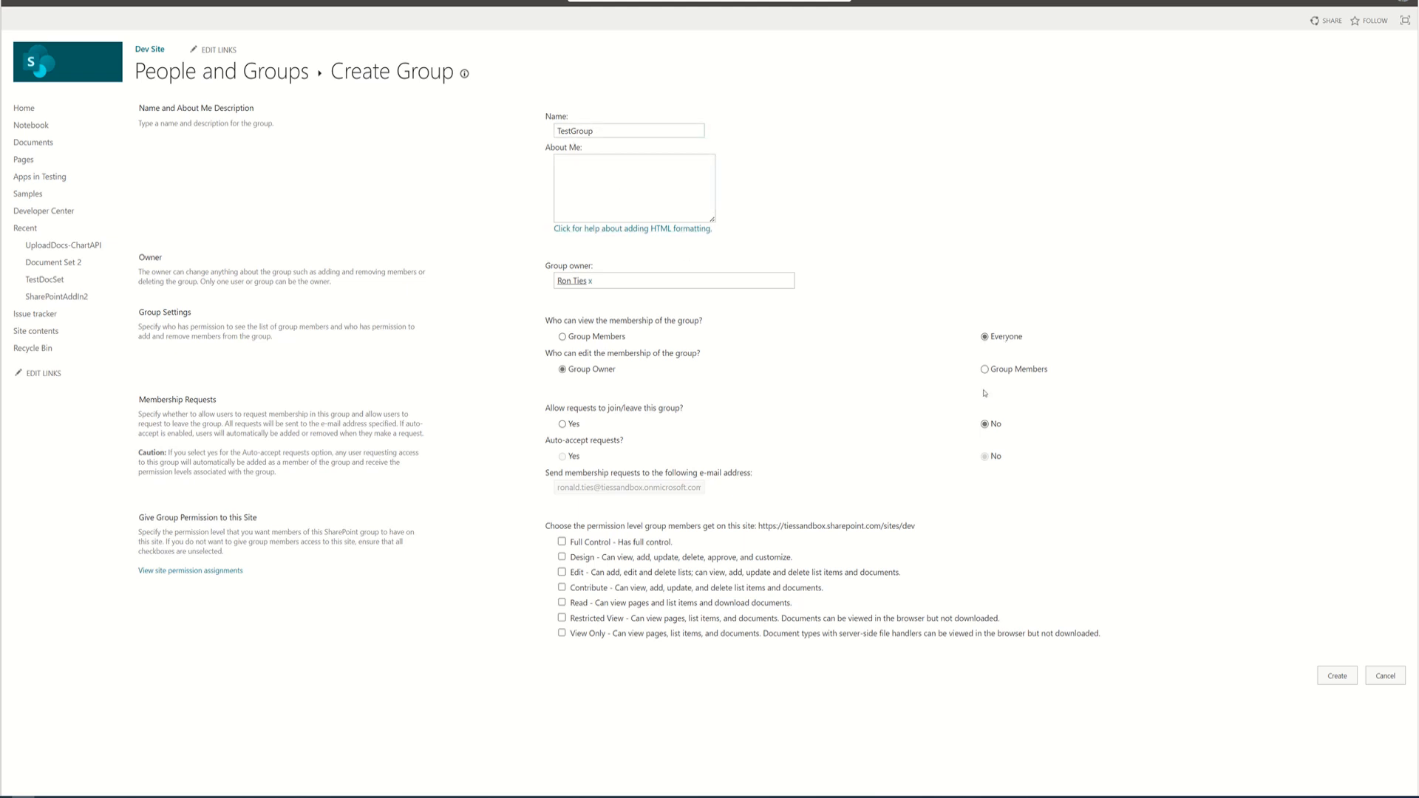
{"action": "left_click", "coordinate": [1338, 676]}
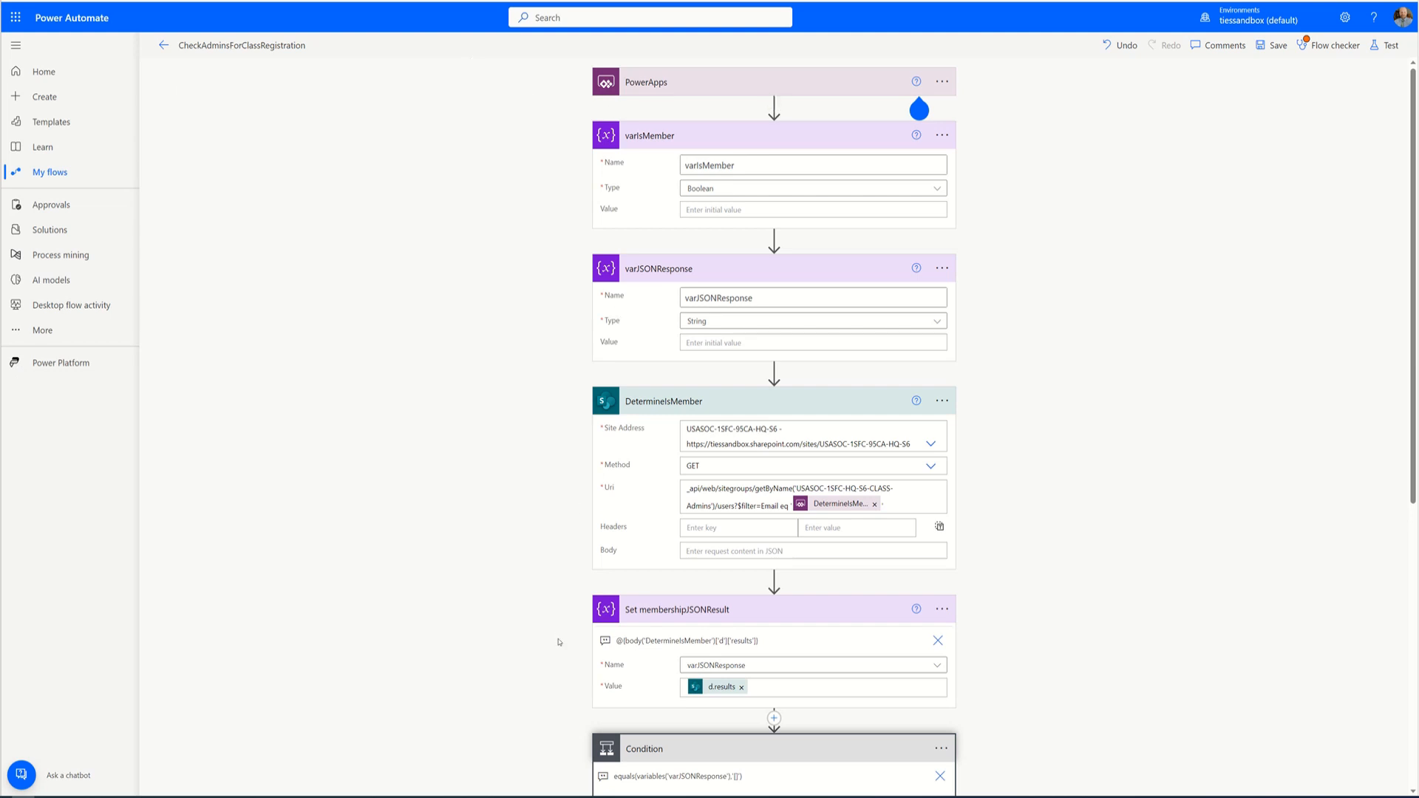
Switch to Power Automate and review the CheckAdminsForClassRegistration flow down to its response action
{"action": "scroll", "coordinate": [529, 429], "scroll_direction": "down", "scroll_amount": 7}
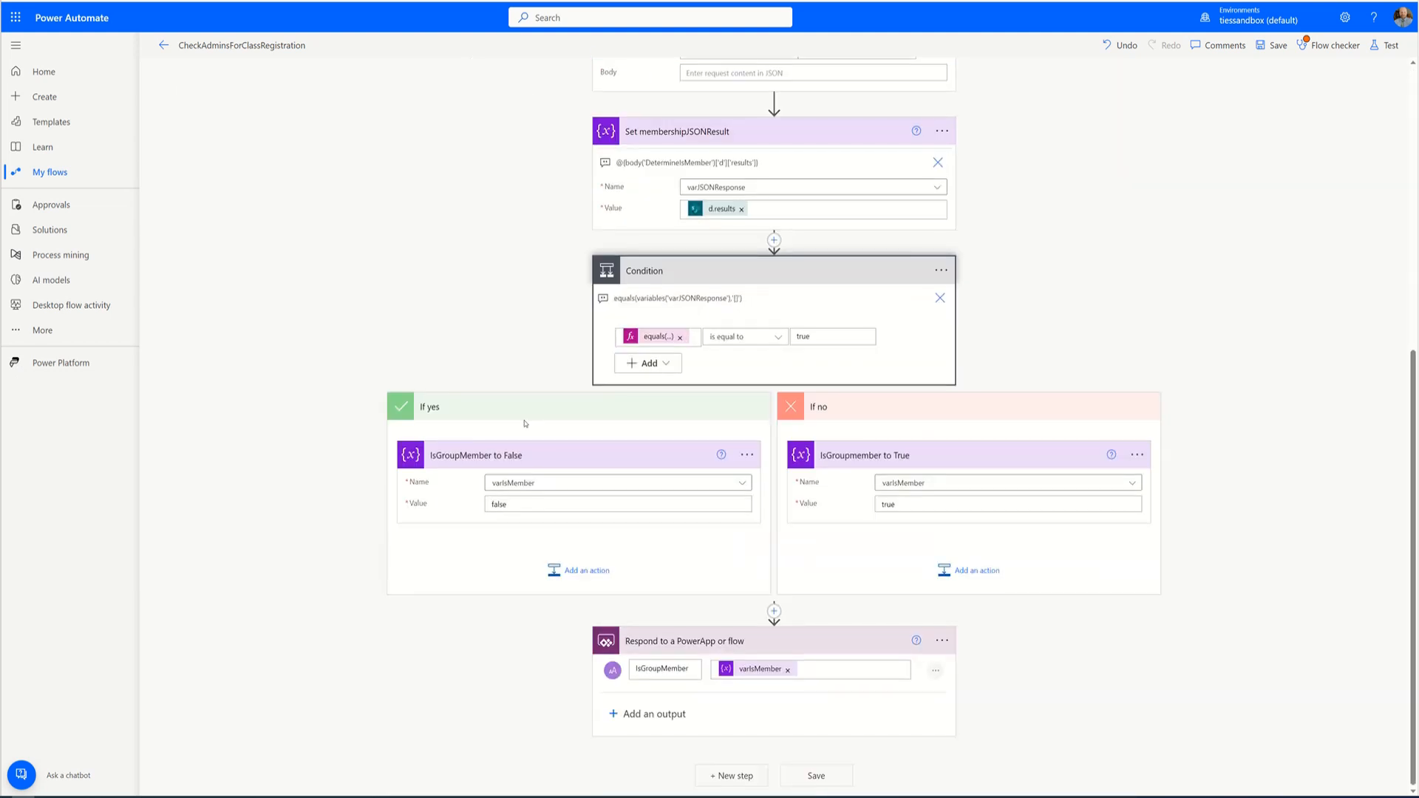
{"action": "scroll", "coordinate": [525, 424], "scroll_direction": "up", "scroll_amount": 5}
{"action": "scroll", "coordinate": [525, 424], "scroll_direction": "up", "scroll_amount": 2}
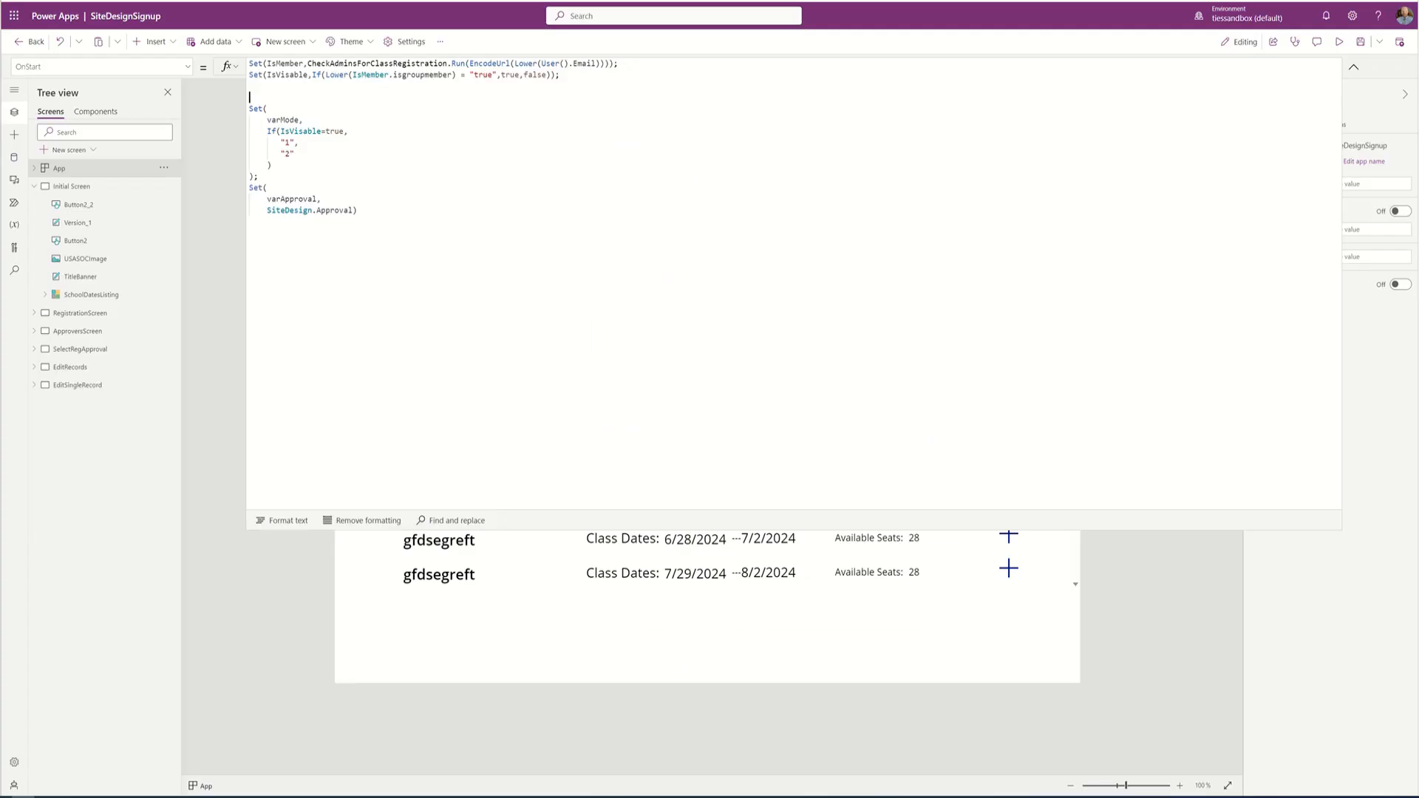
Switch to the SiteDesignSignup app in Power Apps and view its Power Automate flows and the option for adding one
{"action": "left_click", "coordinate": [15, 206]}
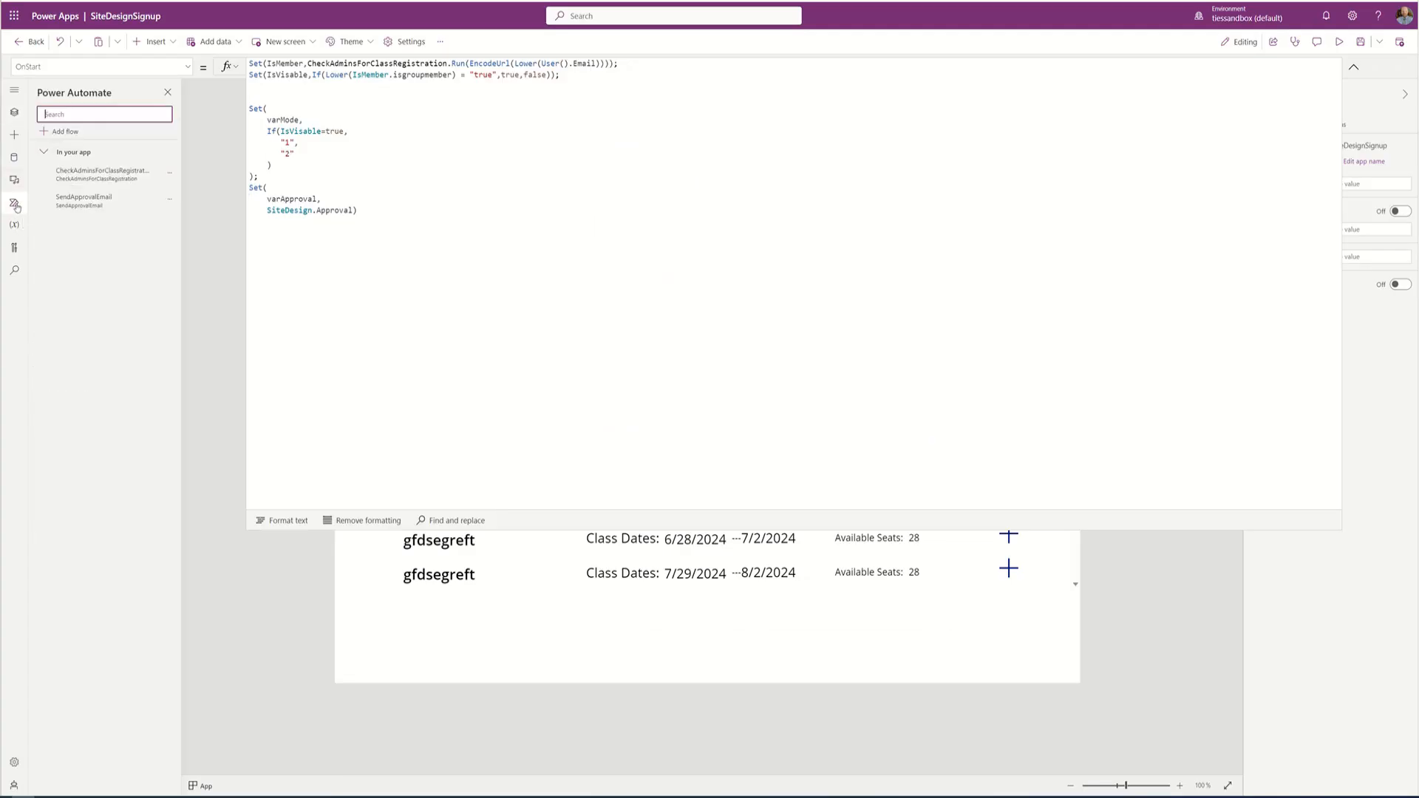
{"action": "left_click", "coordinate": [59, 131]}
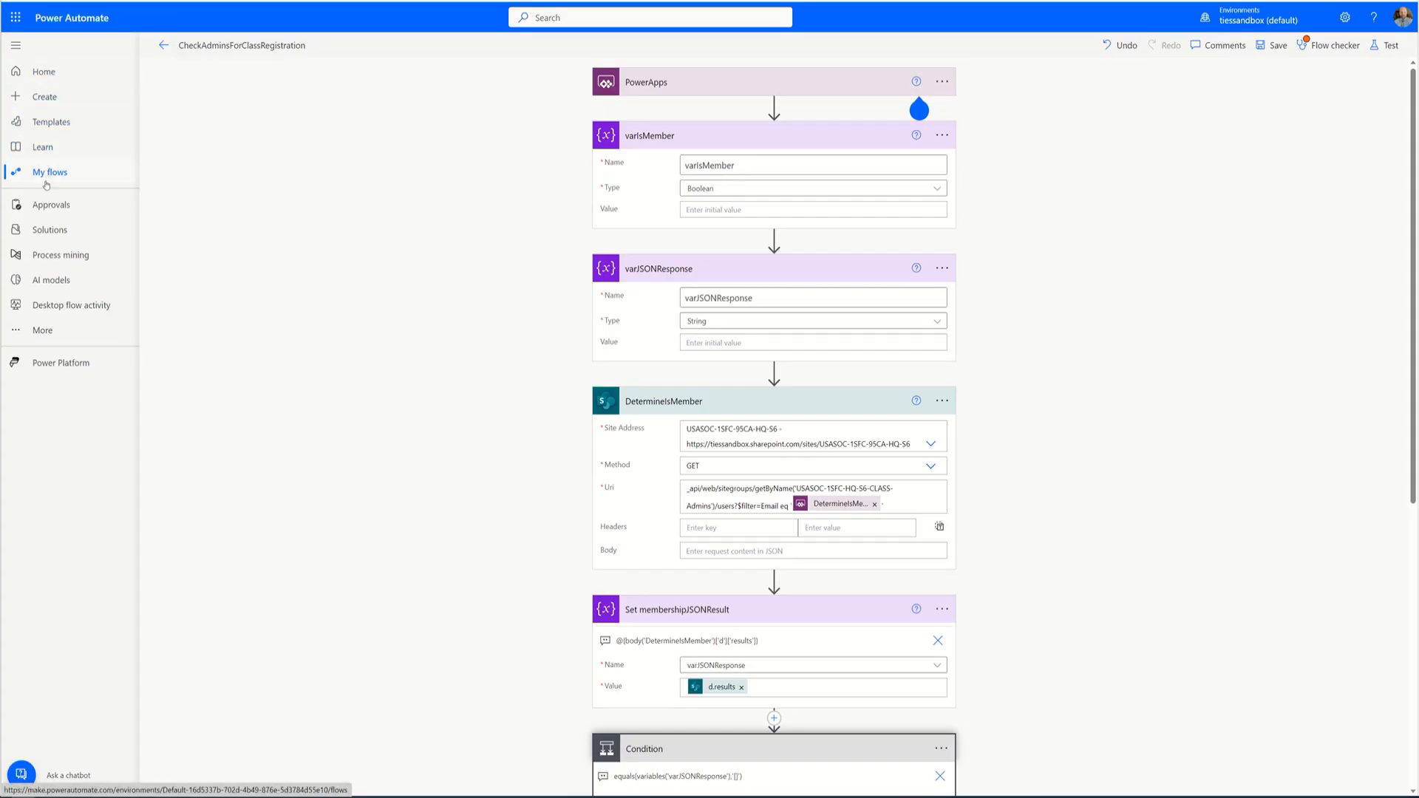
Switch back to Power Automate, stay on the CheckAdminsForClassRegistration flow and save it
{"action": "left_click", "coordinate": [45, 105]}
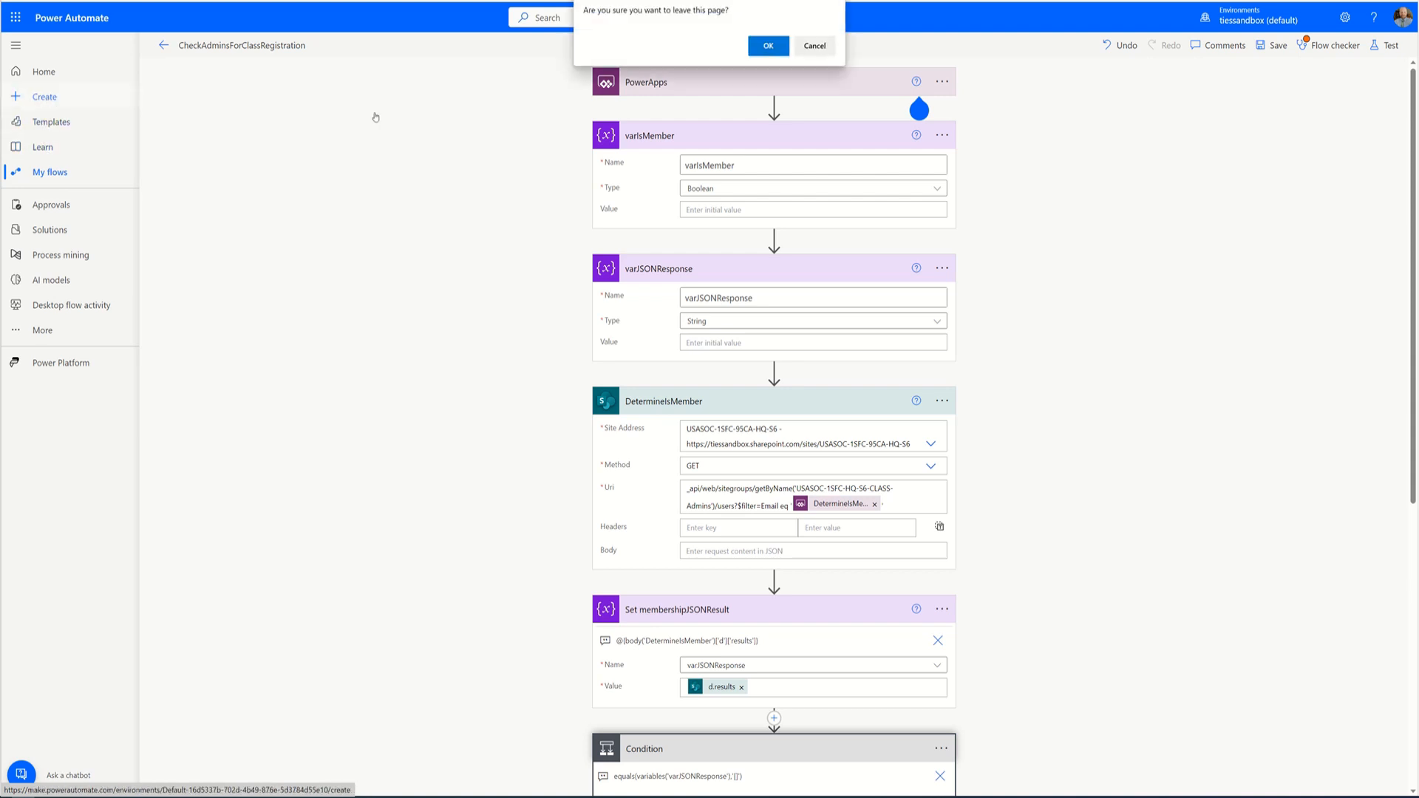
{"action": "left_click", "coordinate": [814, 45]}
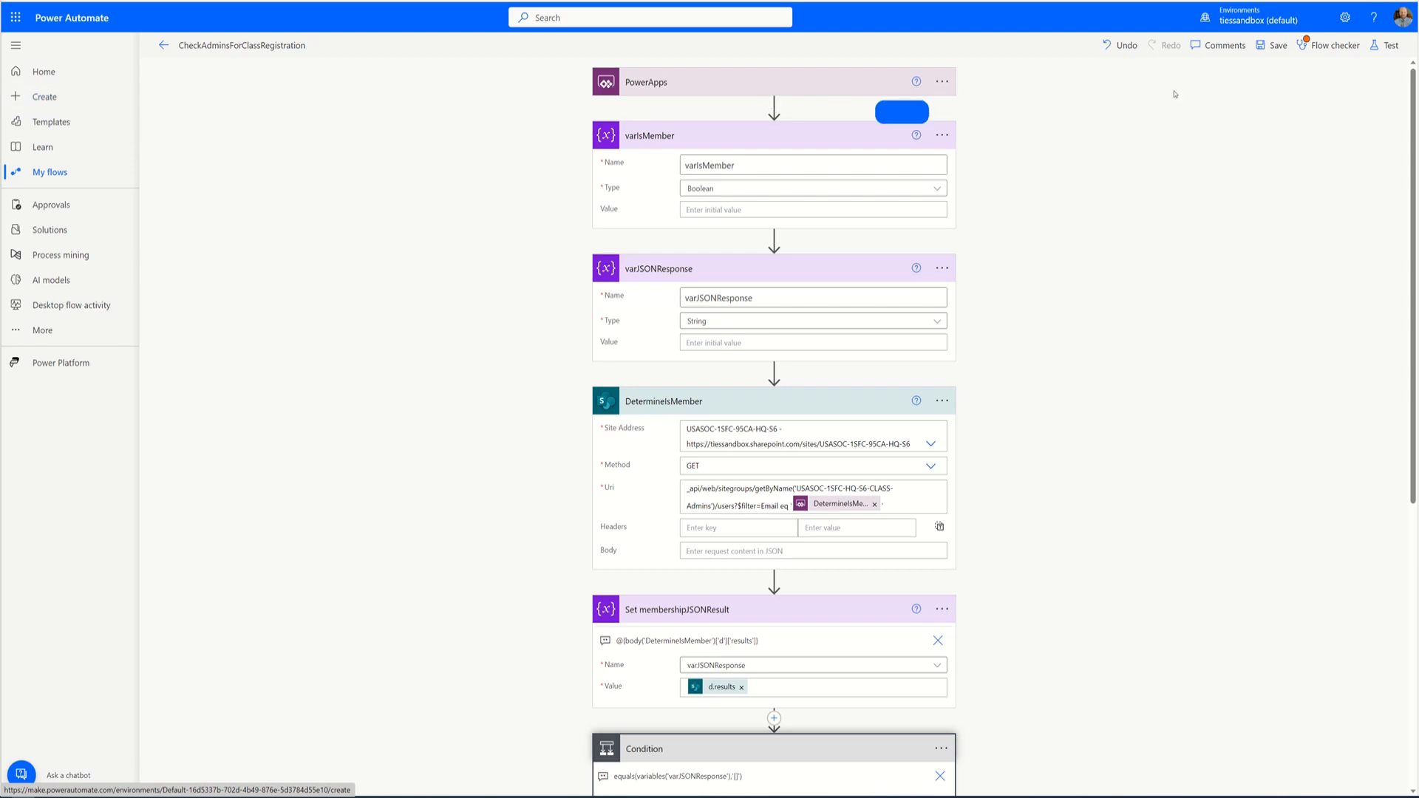
{"action": "left_click", "coordinate": [1273, 47]}
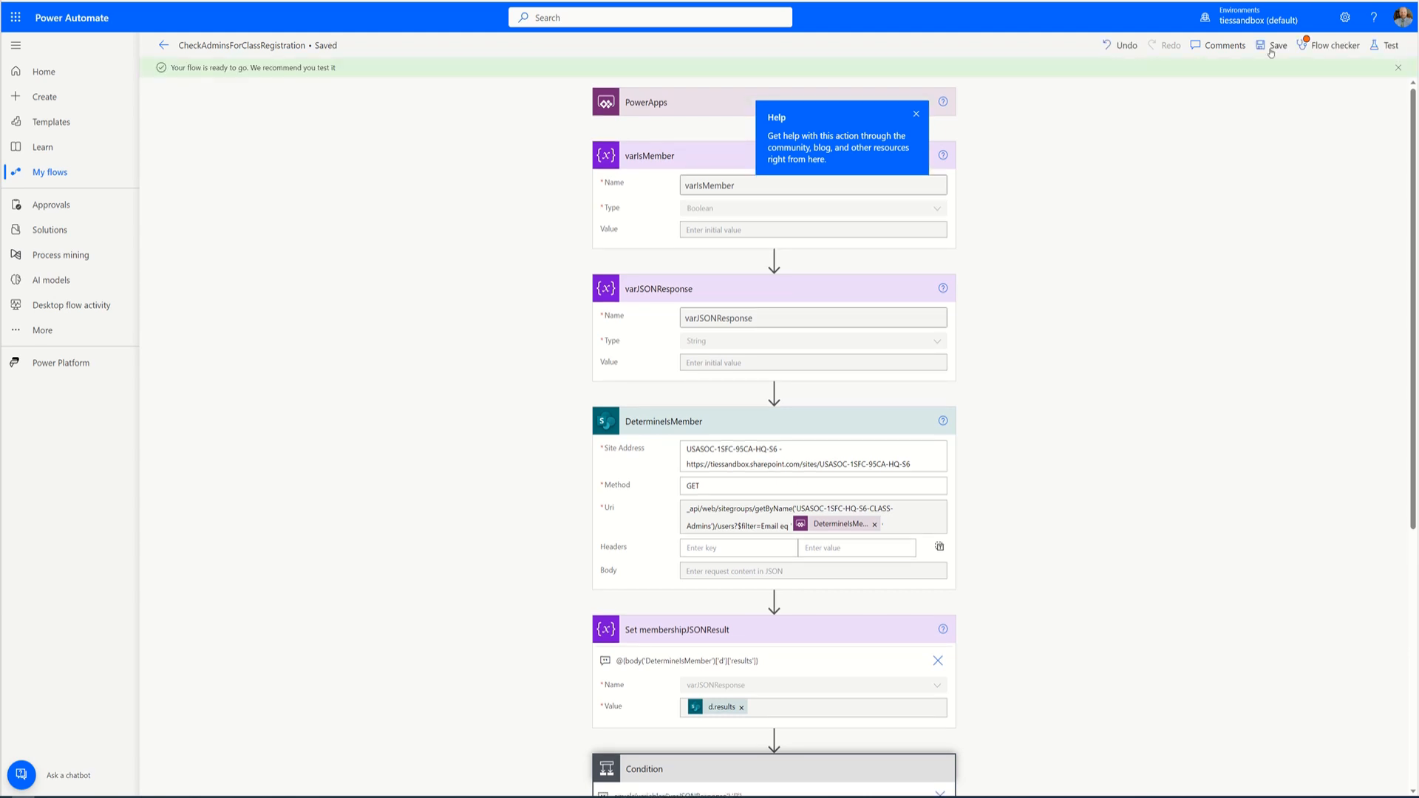
{"action": "left_click", "coordinate": [46, 97]}
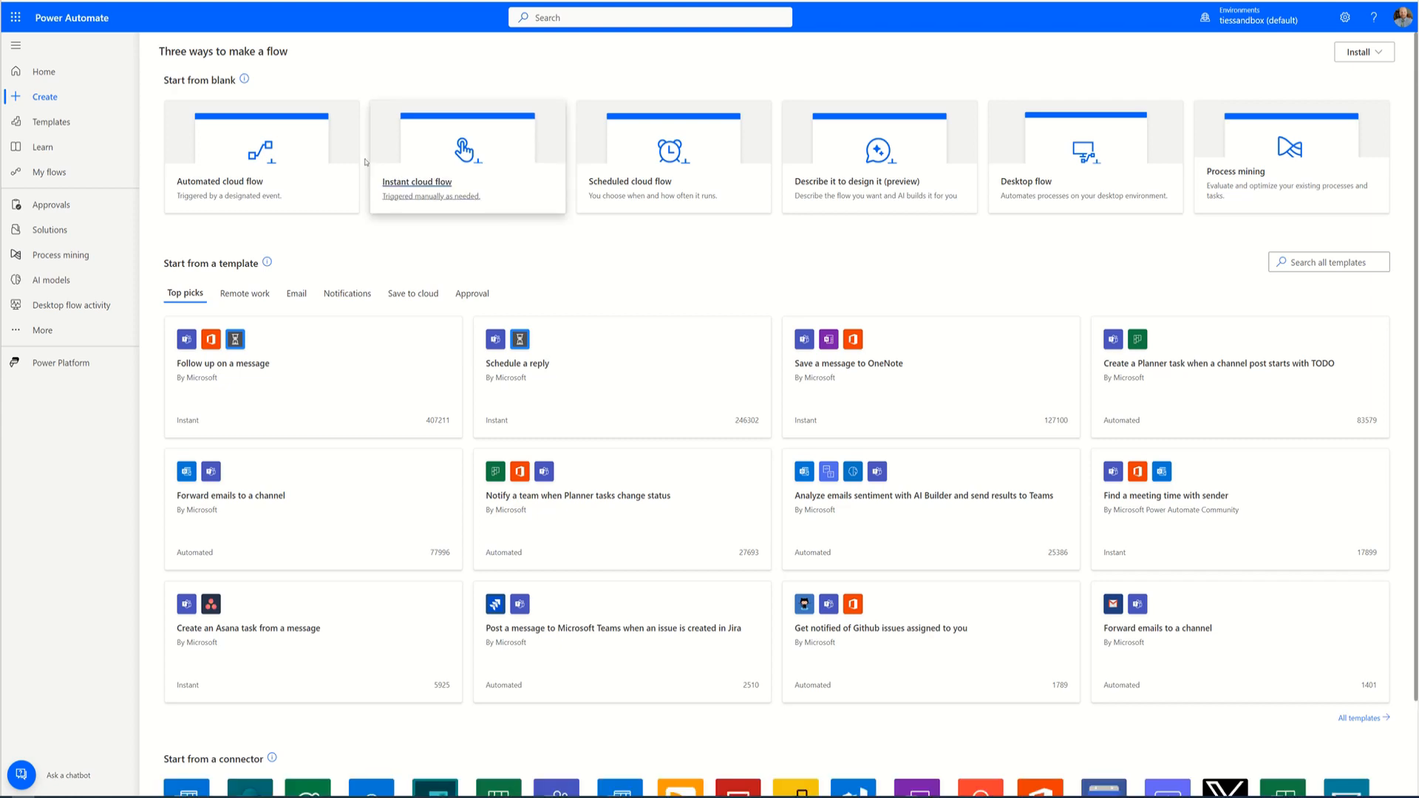
{"action": "left_click", "coordinate": [418, 183]}
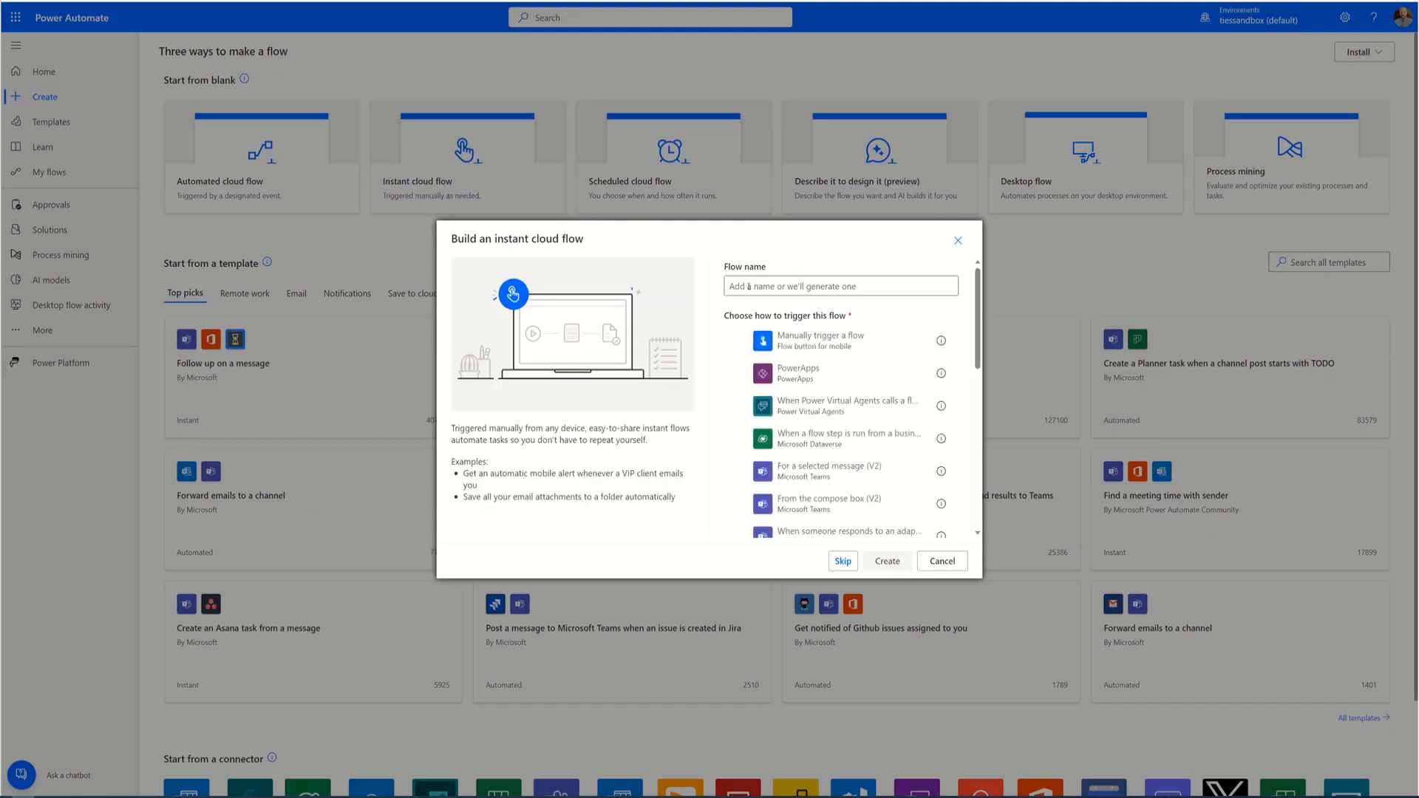
{"action": "left_click", "coordinate": [796, 287]}
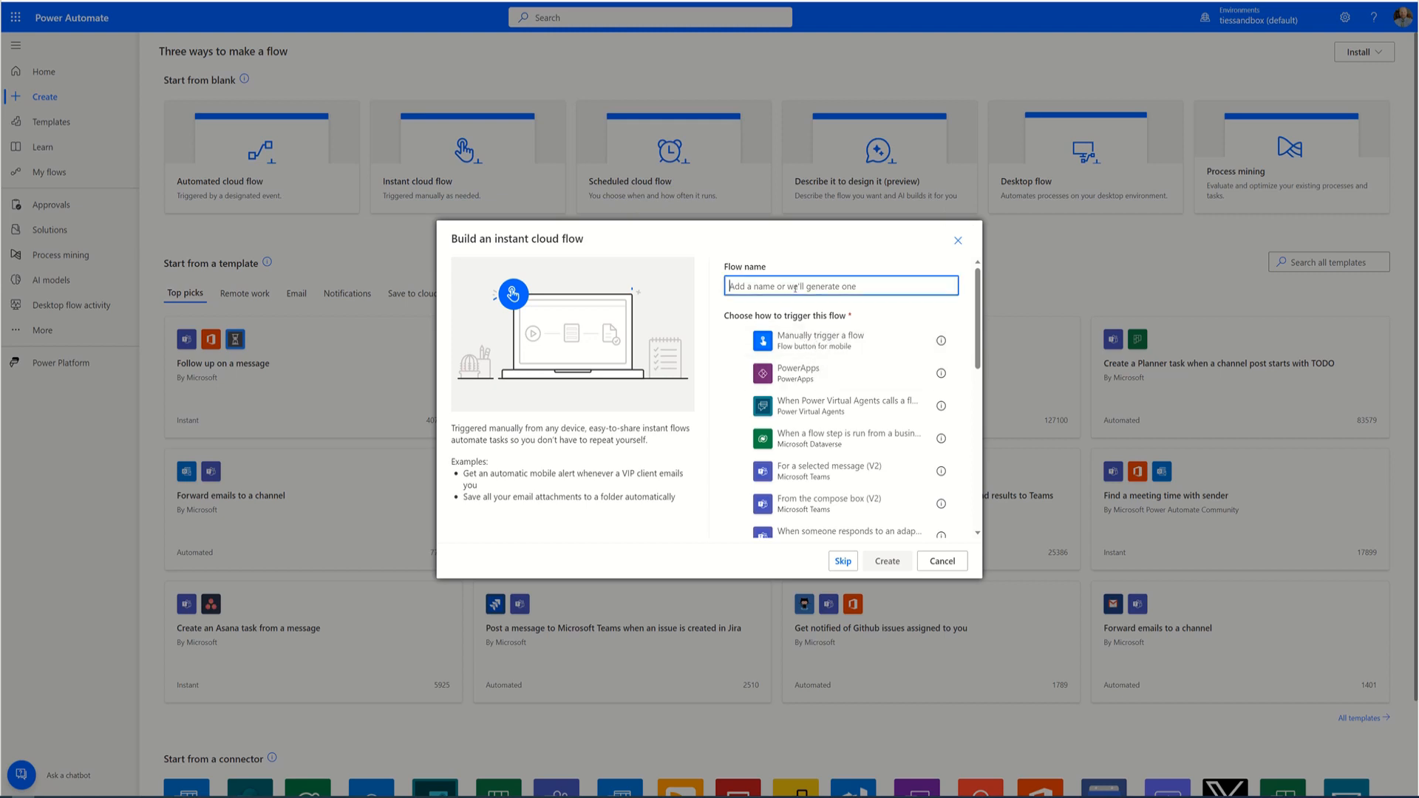
{"action": "type", "text": "jkmhgfk"}
{"action": "left_click", "coordinate": [794, 379]}
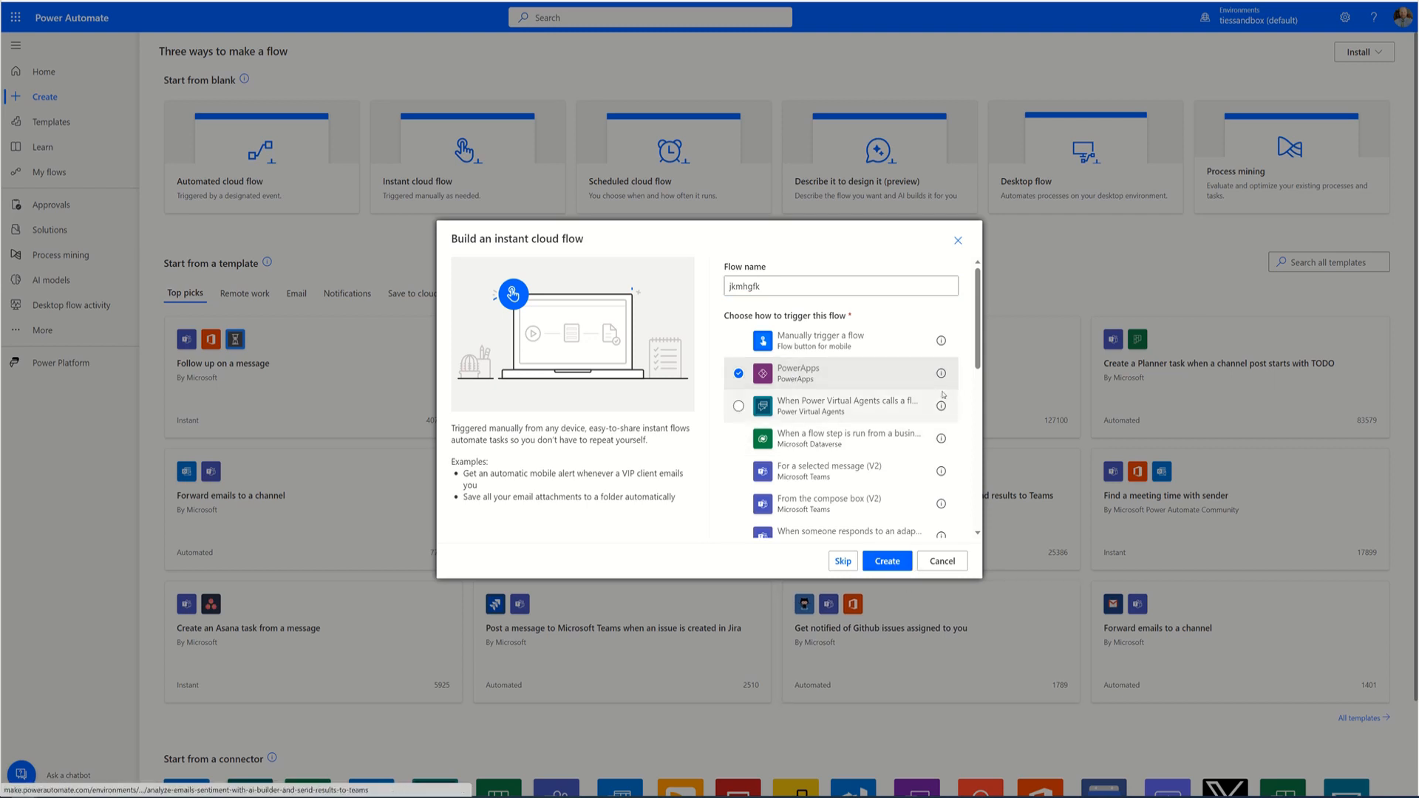
{"action": "left_click", "coordinate": [941, 562]}
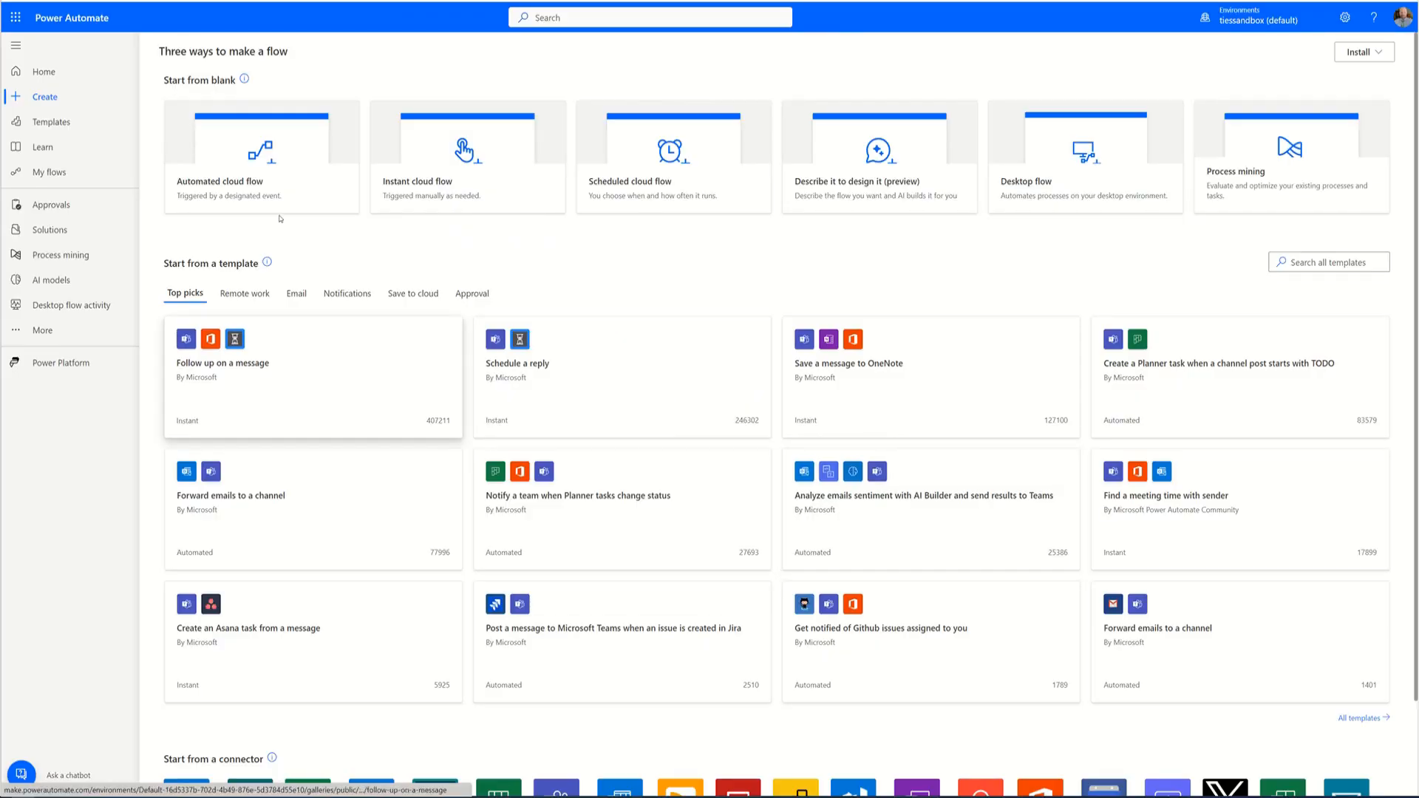
Open the CheckAdminsForClassRegistration cloud flow for editing from the list of own flows
{"action": "left_click", "coordinate": [48, 171]}
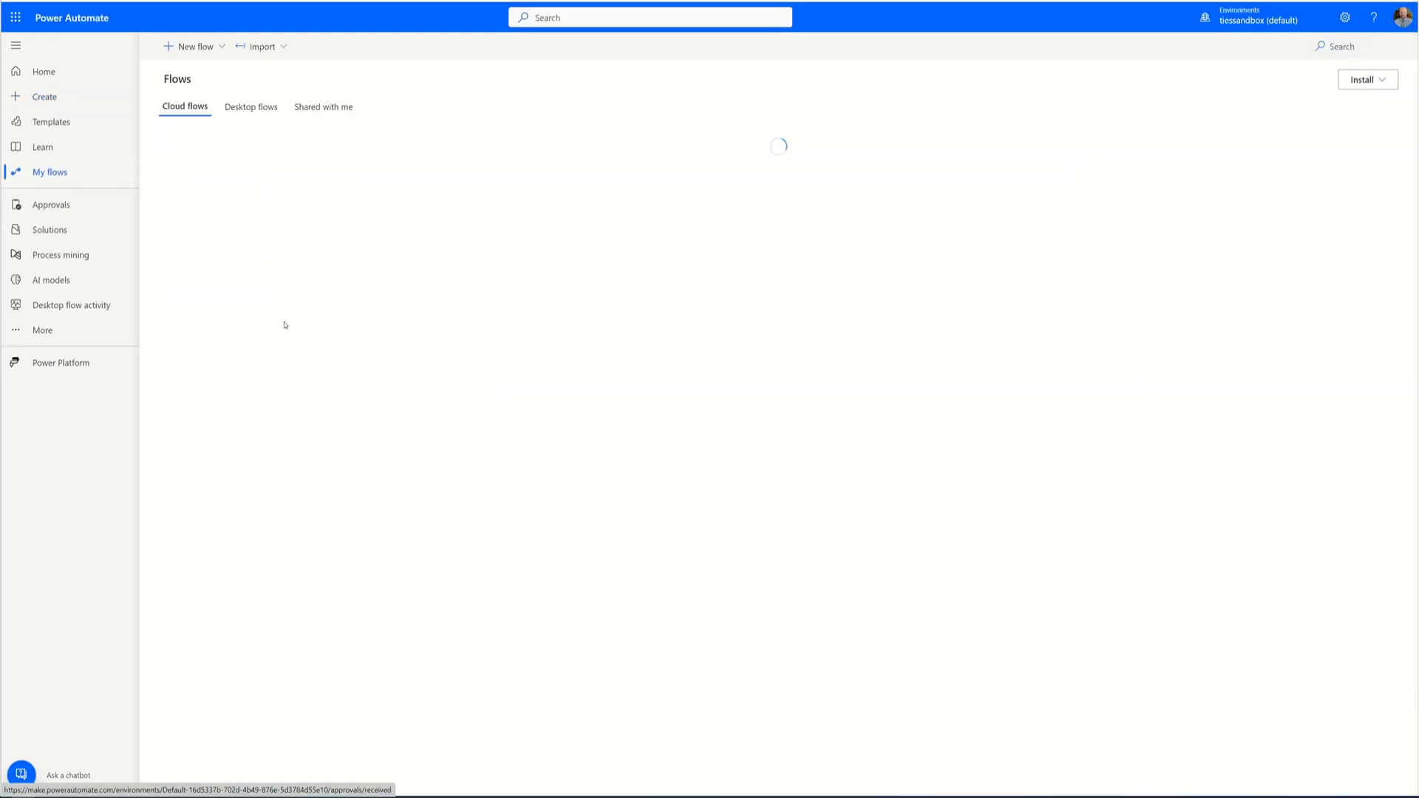
{"action": "scroll", "coordinate": [284, 370], "scroll_direction": "down", "scroll_amount": 5}
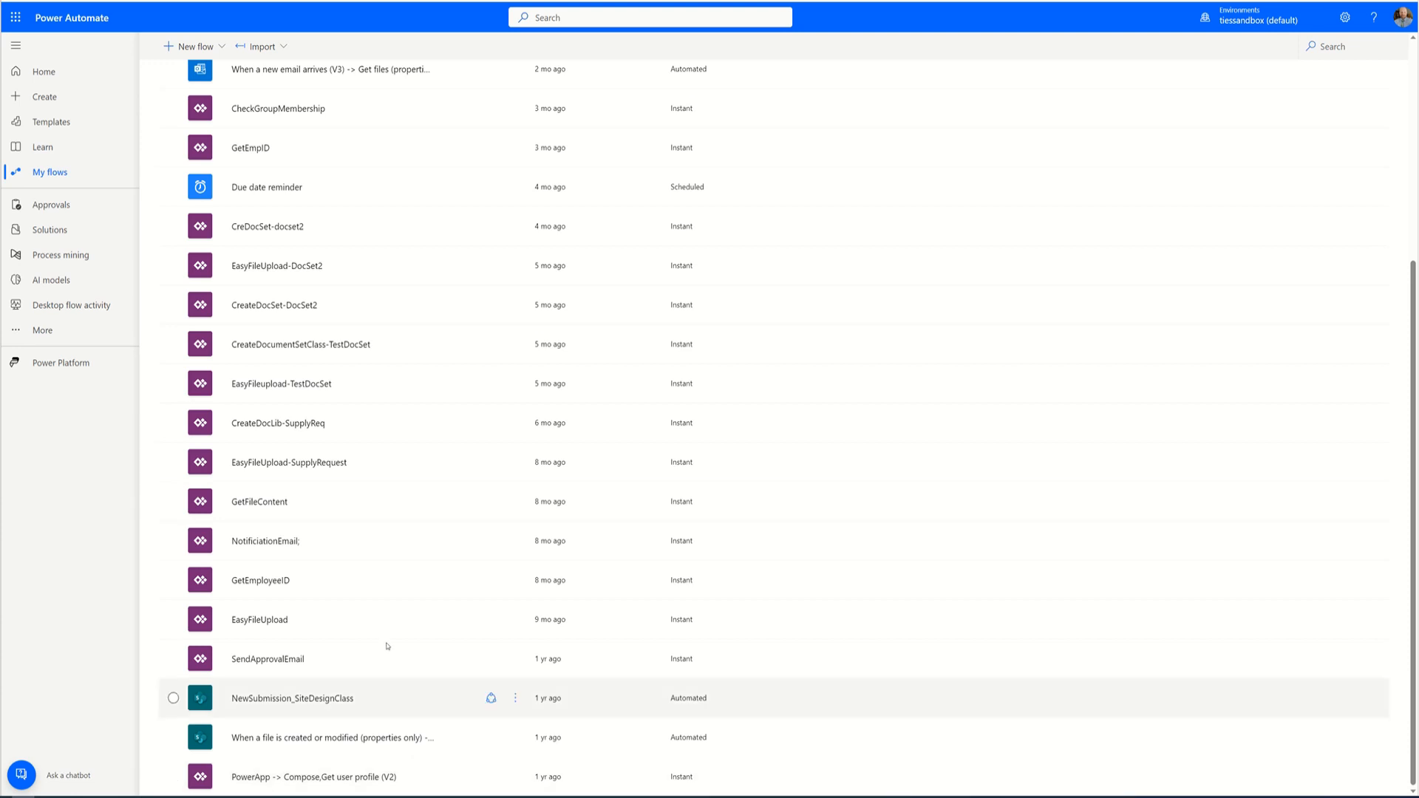
{"action": "scroll", "coordinate": [386, 650], "scroll_direction": "up", "scroll_amount": 5}
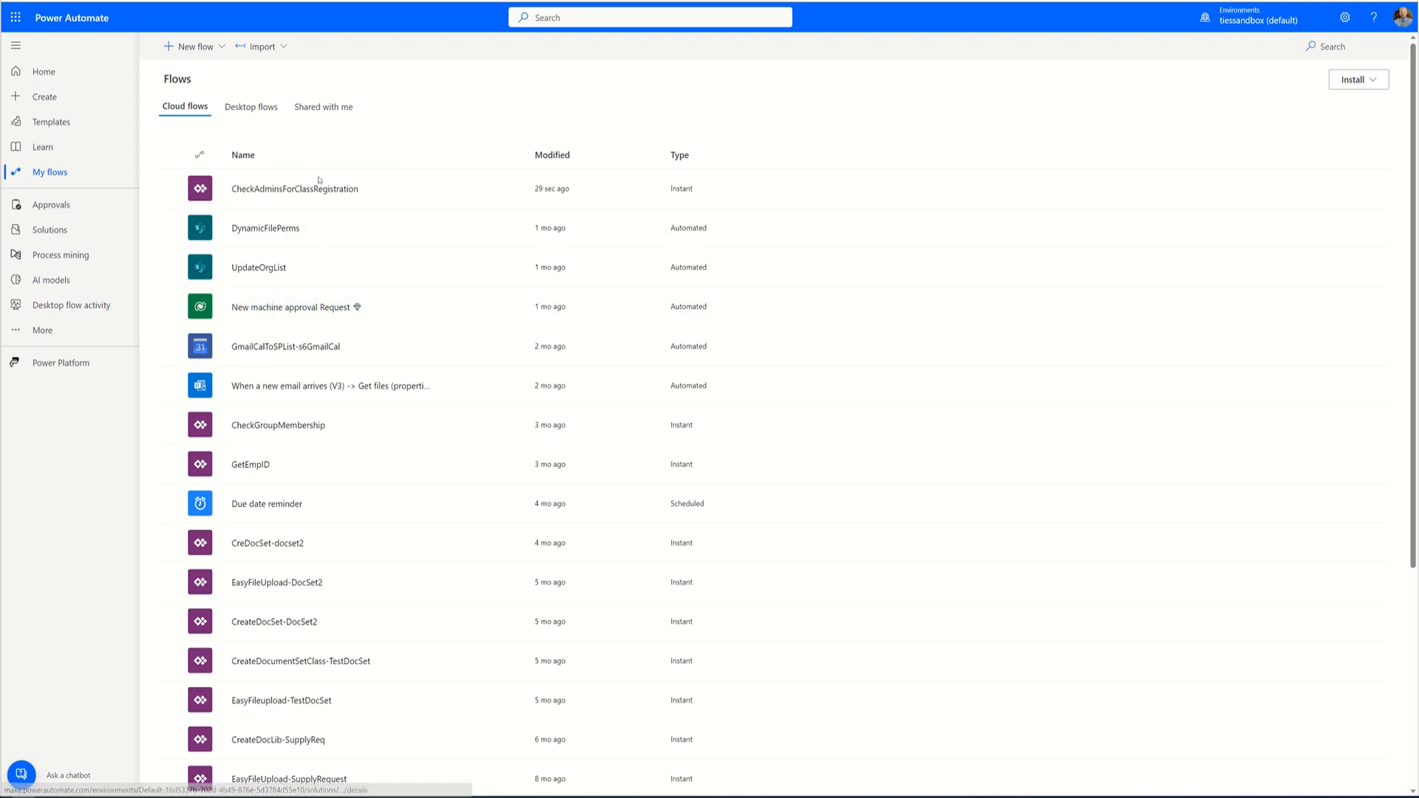
{"action": "left_click", "coordinate": [517, 189]}
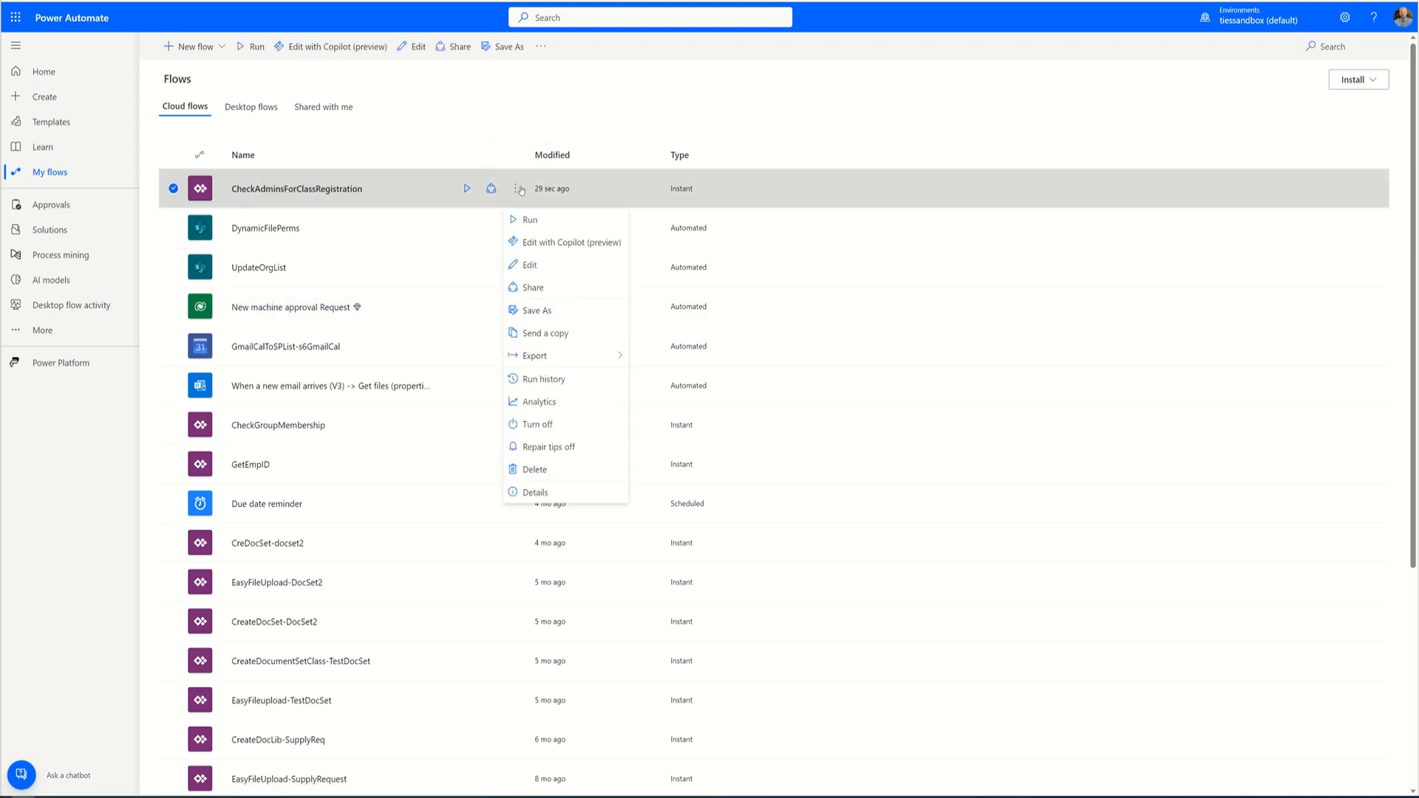
{"action": "left_click", "coordinate": [530, 266]}
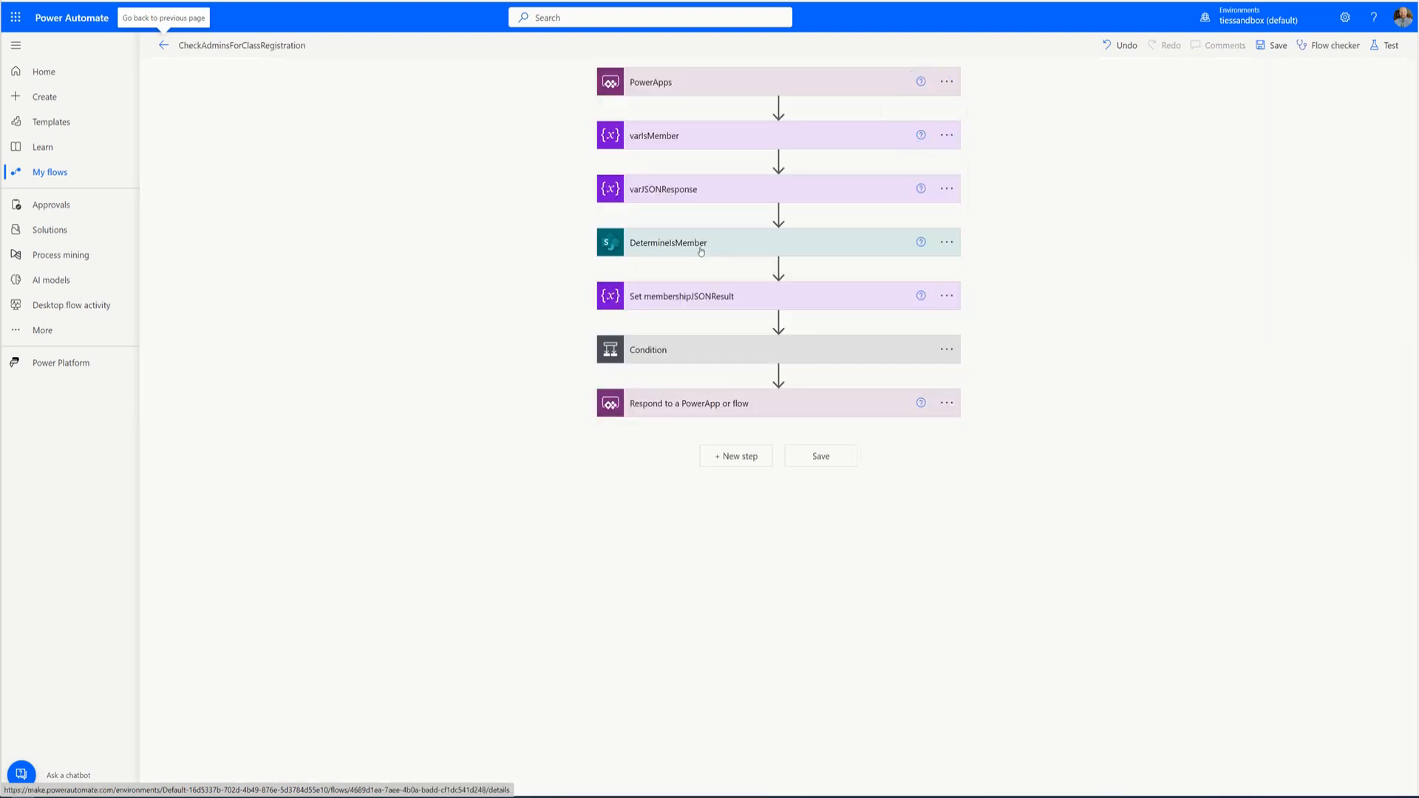
Expand the flow's response, condition with both branch actions, membership result, DetermineIsMember and both variable actions to show their settings
{"action": "left_click", "coordinate": [750, 405]}
{"action": "left_click", "coordinate": [756, 359]}
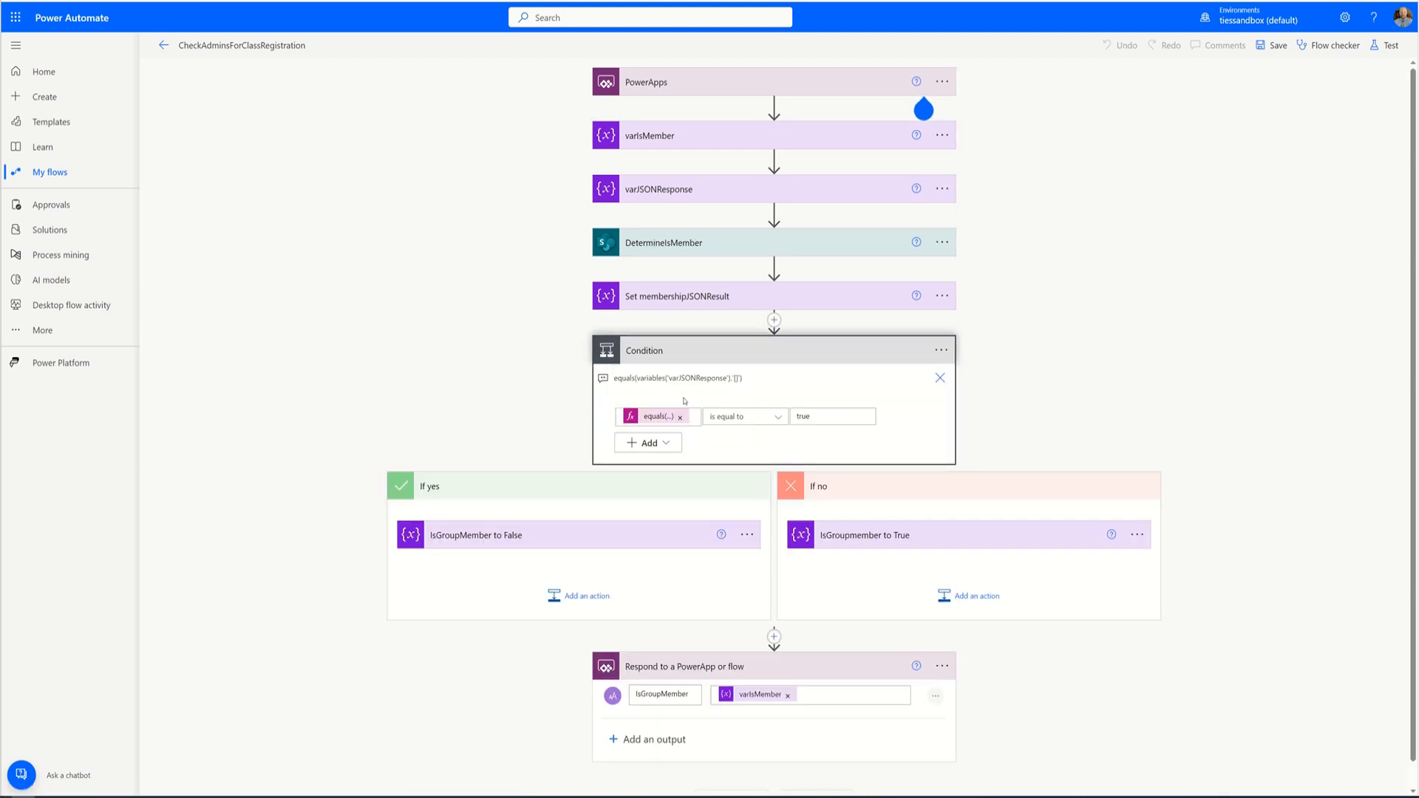
{"action": "left_click", "coordinate": [621, 536]}
{"action": "left_click", "coordinate": [890, 535]}
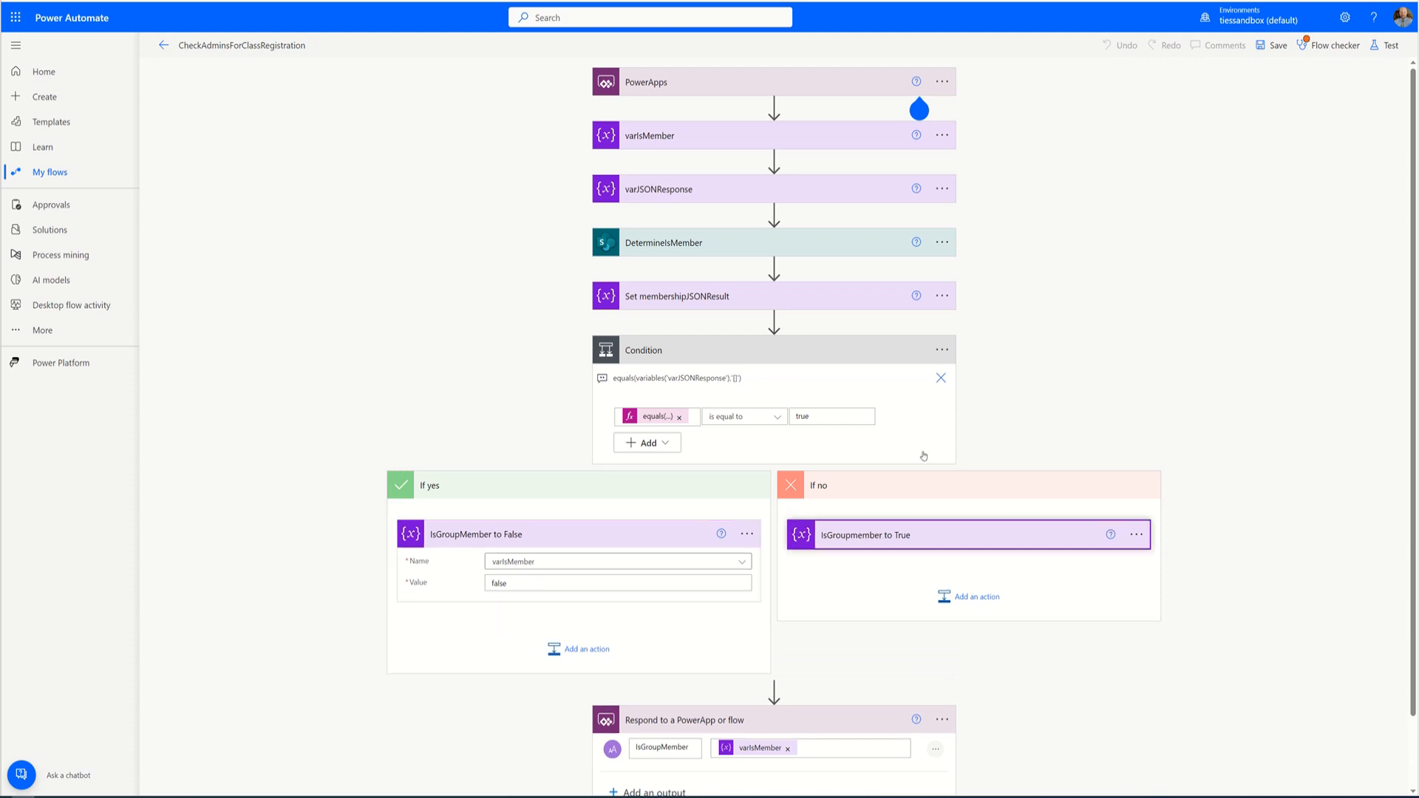
{"action": "left_click", "coordinate": [842, 300]}
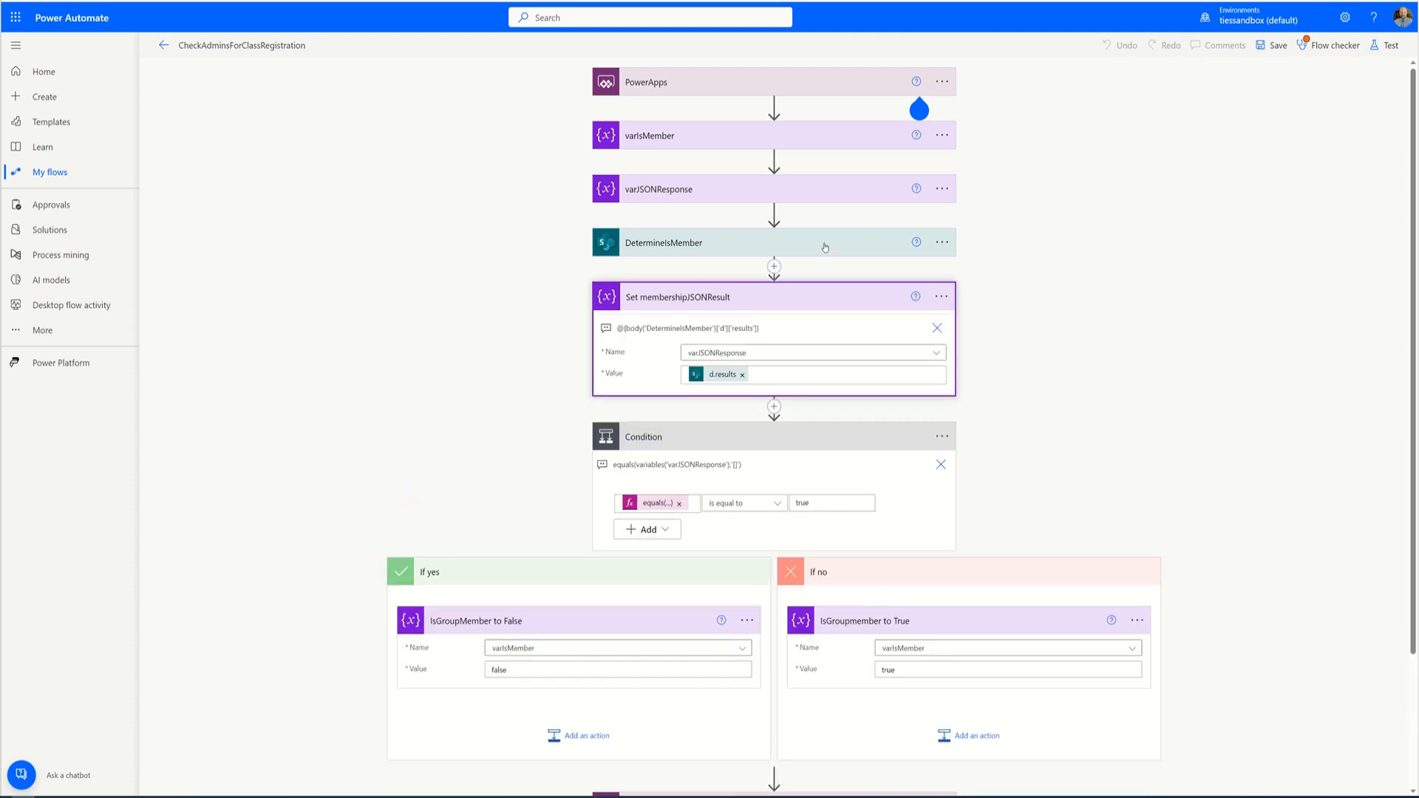
{"action": "left_click", "coordinate": [825, 247]}
{"action": "left_click", "coordinate": [824, 189]}
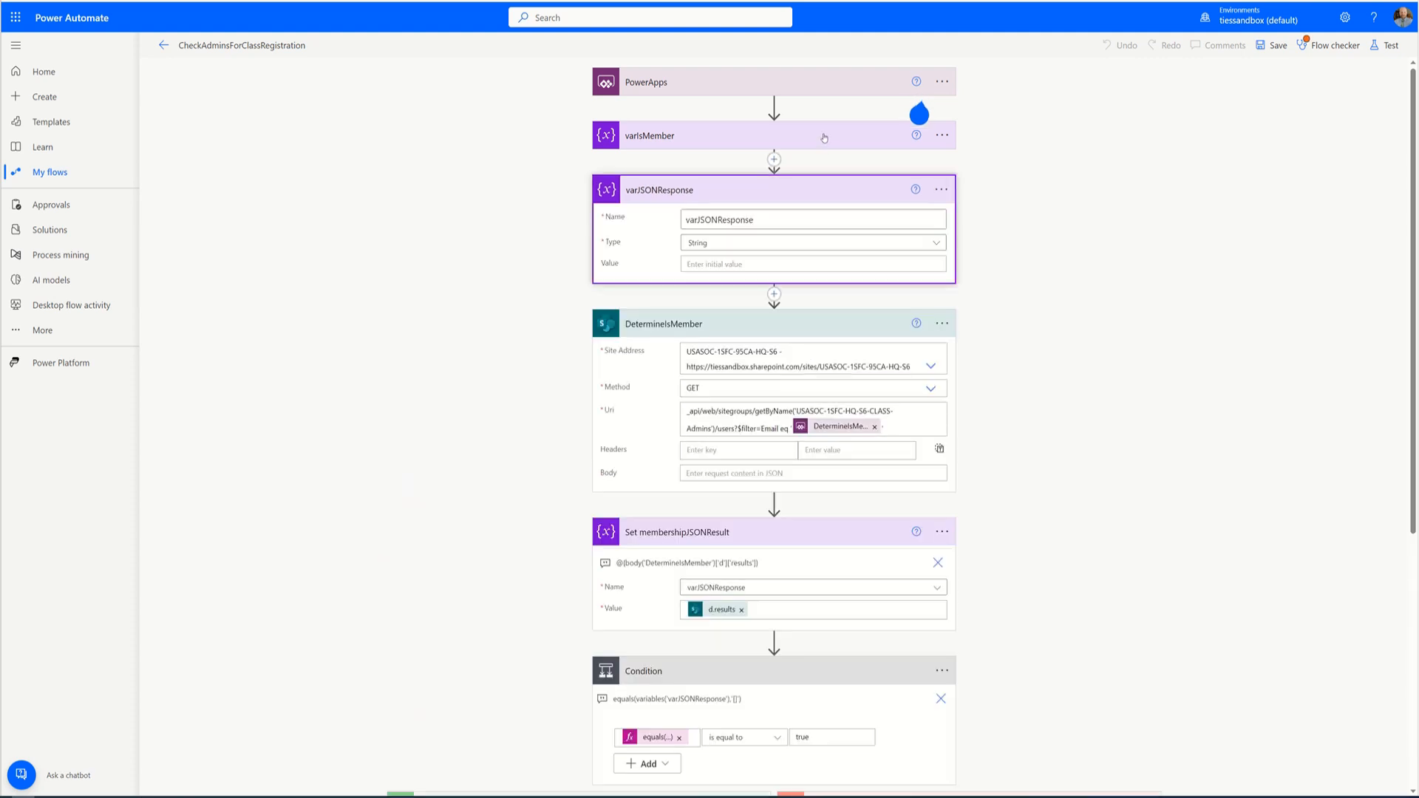
{"action": "left_click", "coordinate": [825, 138]}
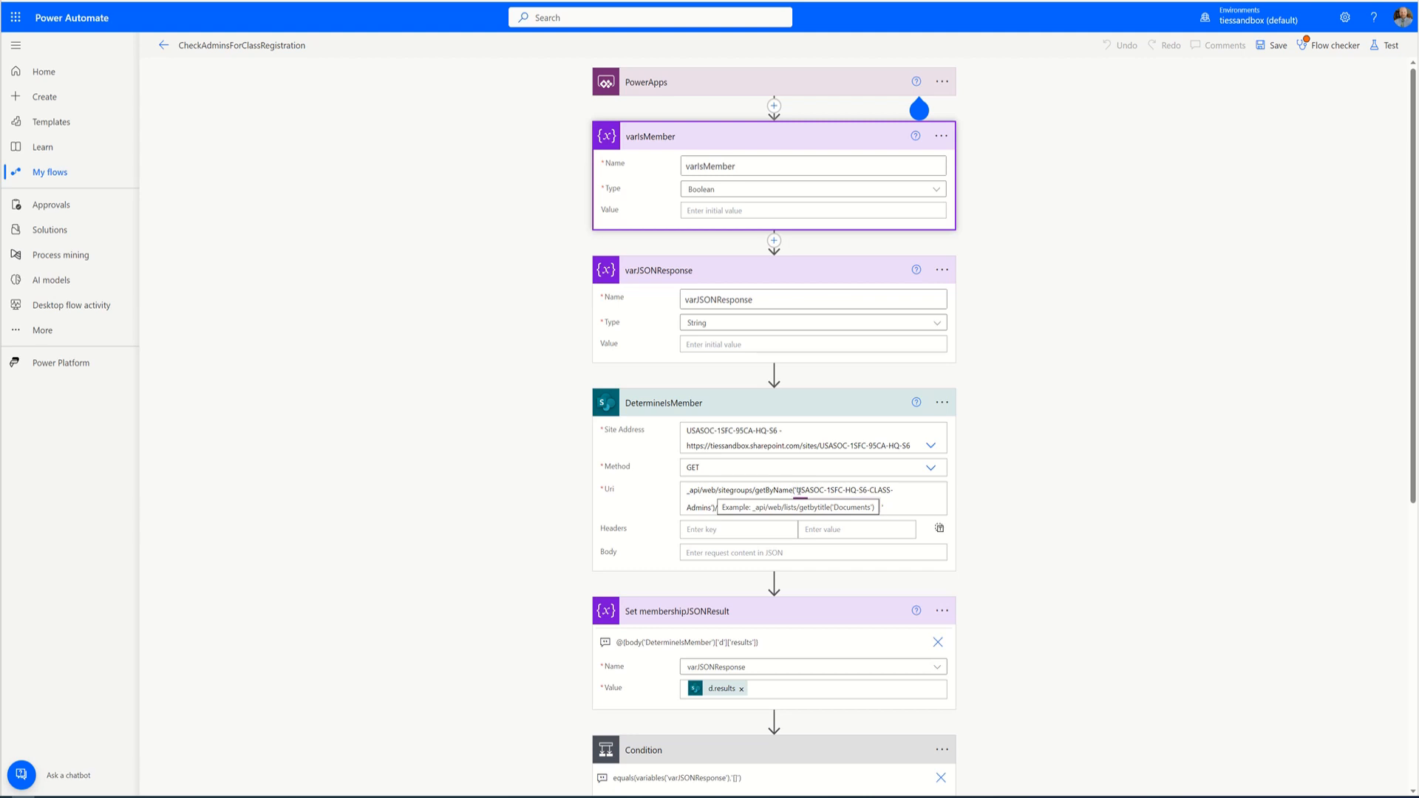
Highlight the SharePoint group name in the DetermineIsMember Uri and list all dynamic content of the manual trigger
{"action": "left_click_drag", "start_coordinate": [797, 490], "coordinate": [712, 507]}
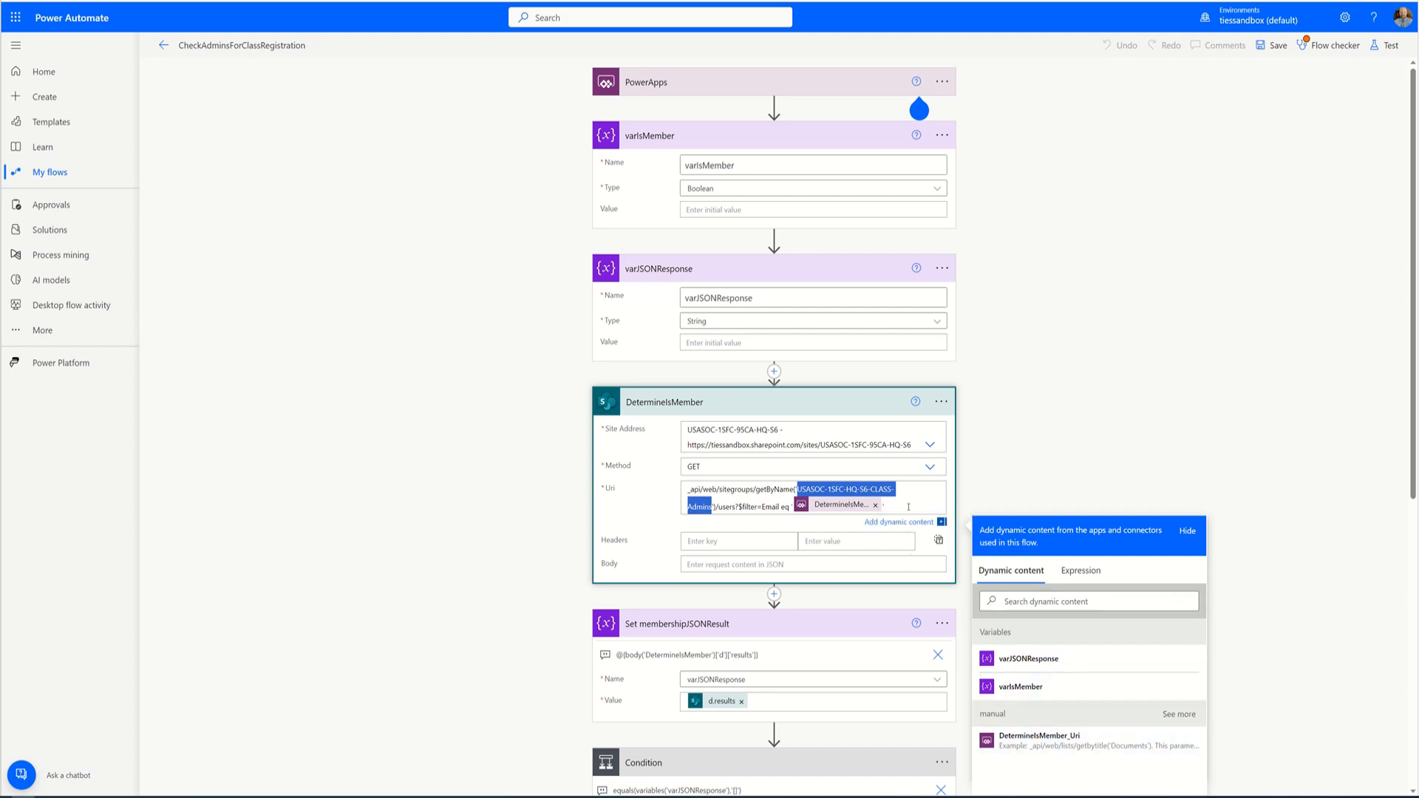
{"action": "left_click", "coordinate": [1170, 715]}
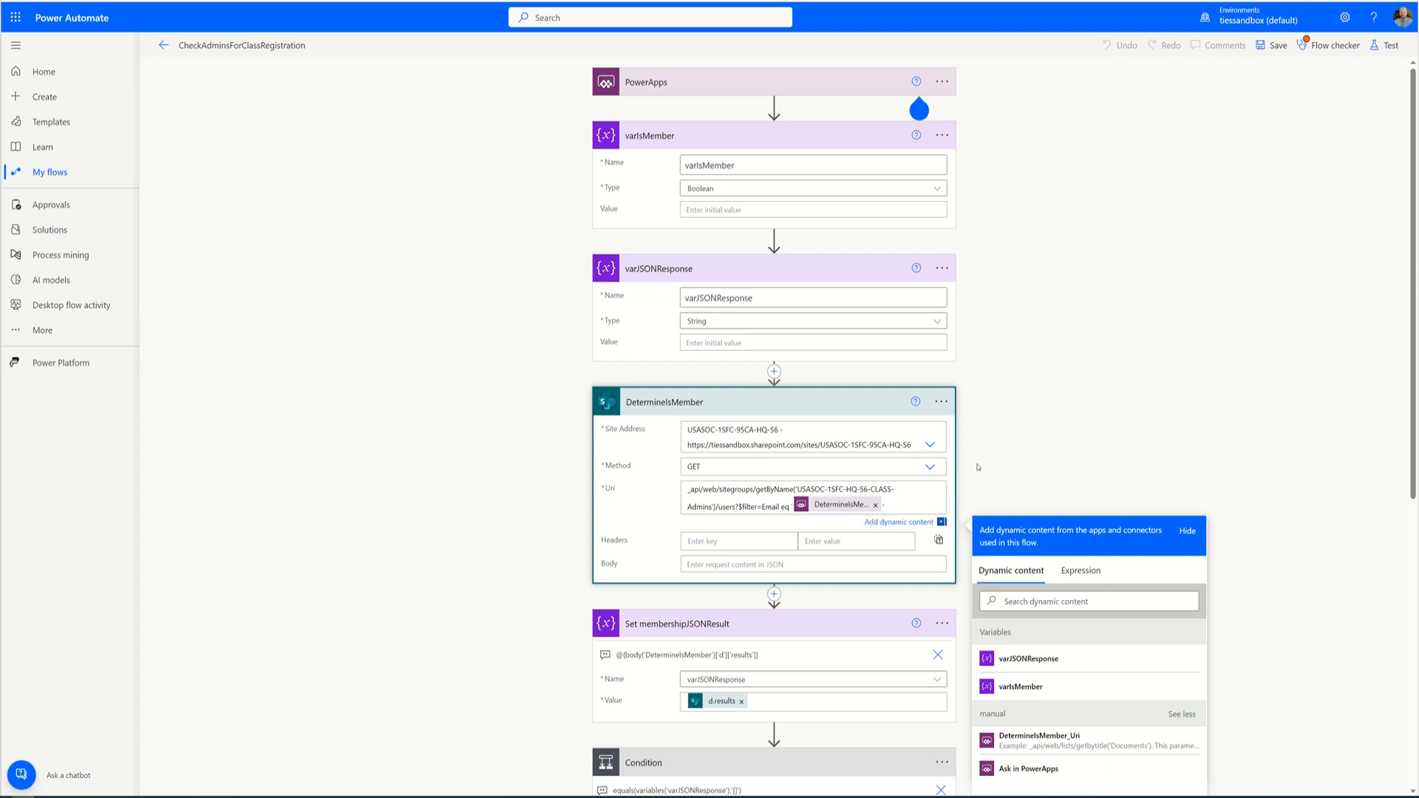
Examine how the flow passes the DetermineIsMember results through varJSONResponse to the condition and its true and false branches
{"action": "scroll", "coordinate": [976, 465], "scroll_direction": "down", "scroll_amount": 3}
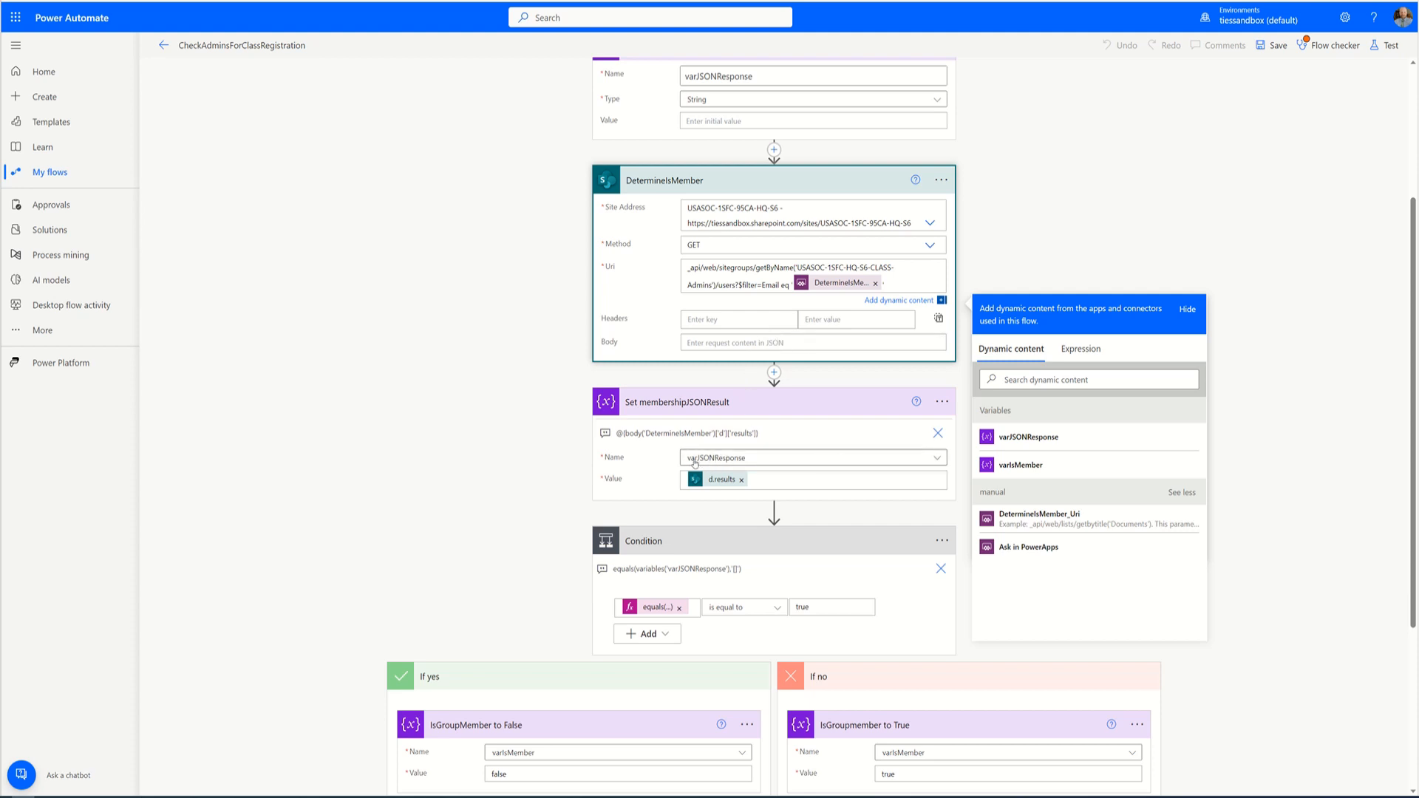
{"action": "scroll", "coordinate": [792, 294], "scroll_direction": "up", "scroll_amount": 1}
{"action": "scroll", "coordinate": [792, 295], "scroll_direction": "up", "scroll_amount": 3}
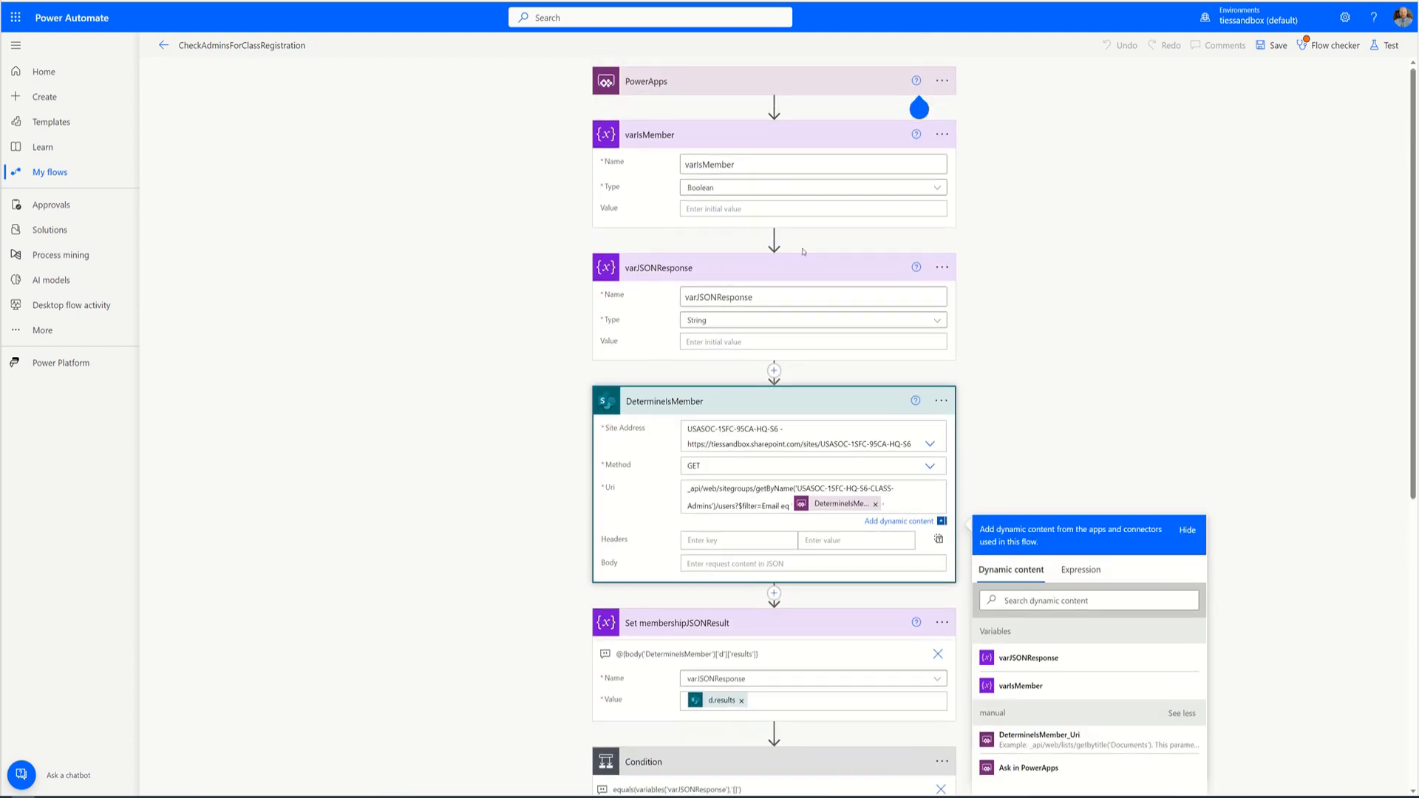
{"action": "scroll", "coordinate": [760, 322], "scroll_direction": "down", "scroll_amount": 6}
{"action": "scroll", "coordinate": [760, 322], "scroll_direction": "down", "scroll_amount": 1}
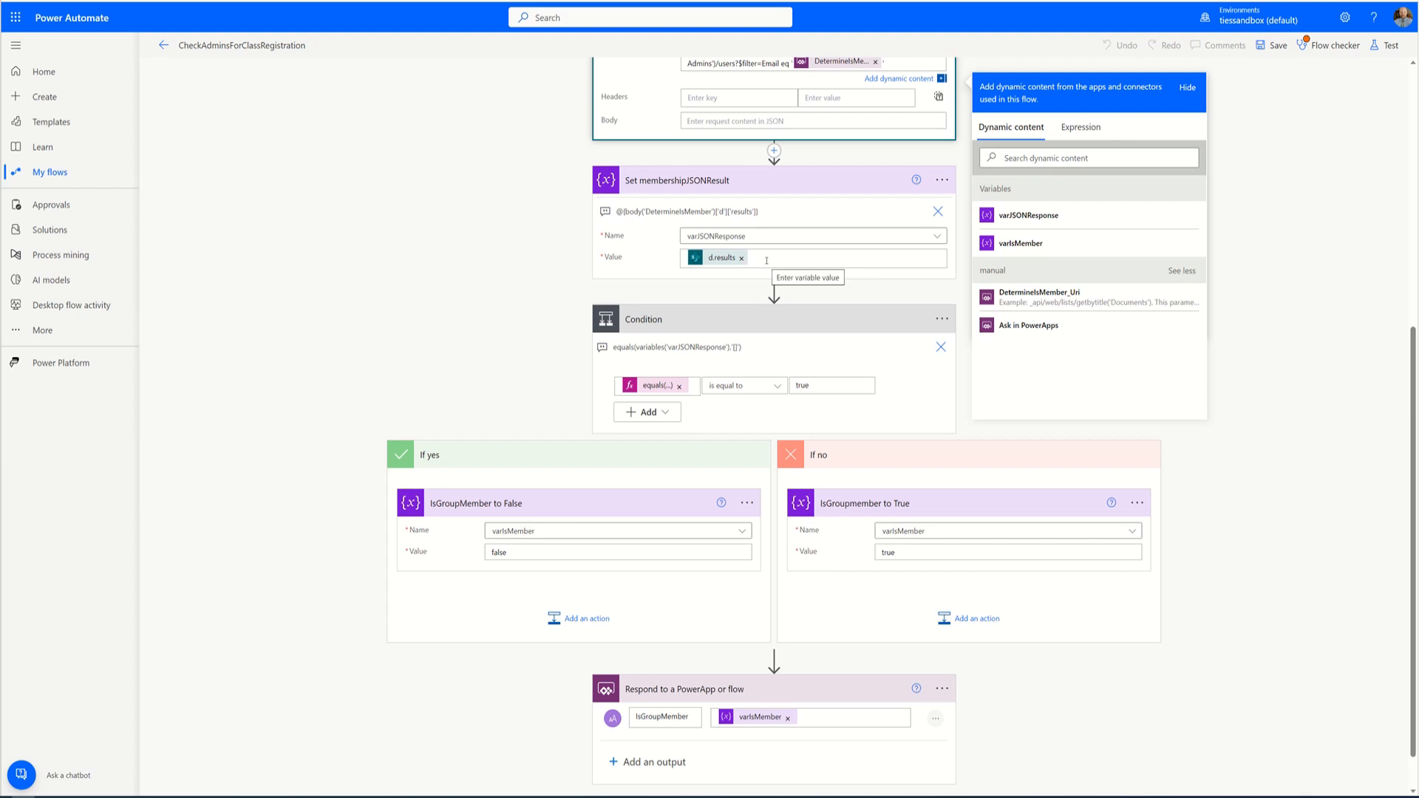
{"action": "scroll", "coordinate": [767, 260], "scroll_direction": "up", "scroll_amount": 3}
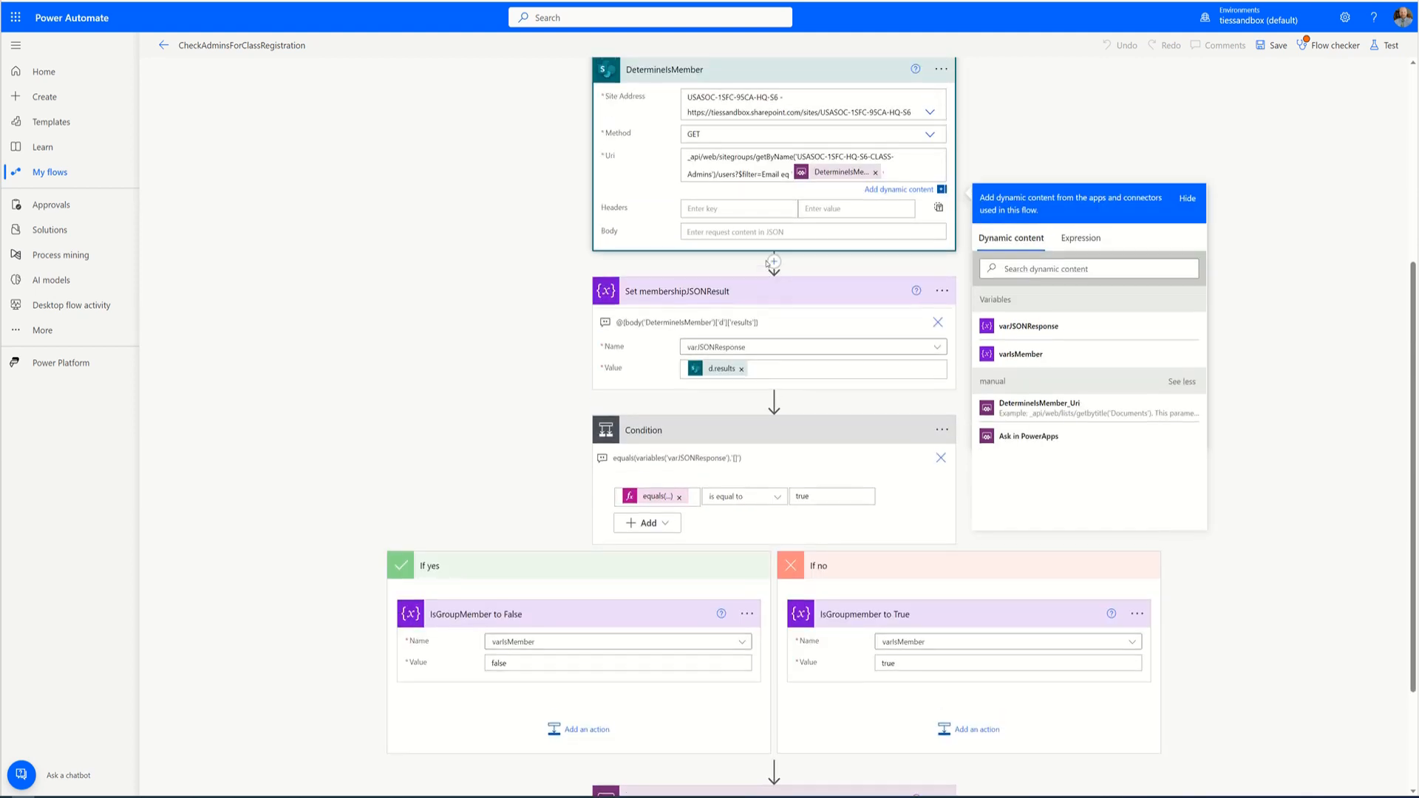
Add the DetermineIsMember body to the value of the Set membershipJSONResult action and copy that body token
{"action": "left_click", "coordinate": [796, 371]}
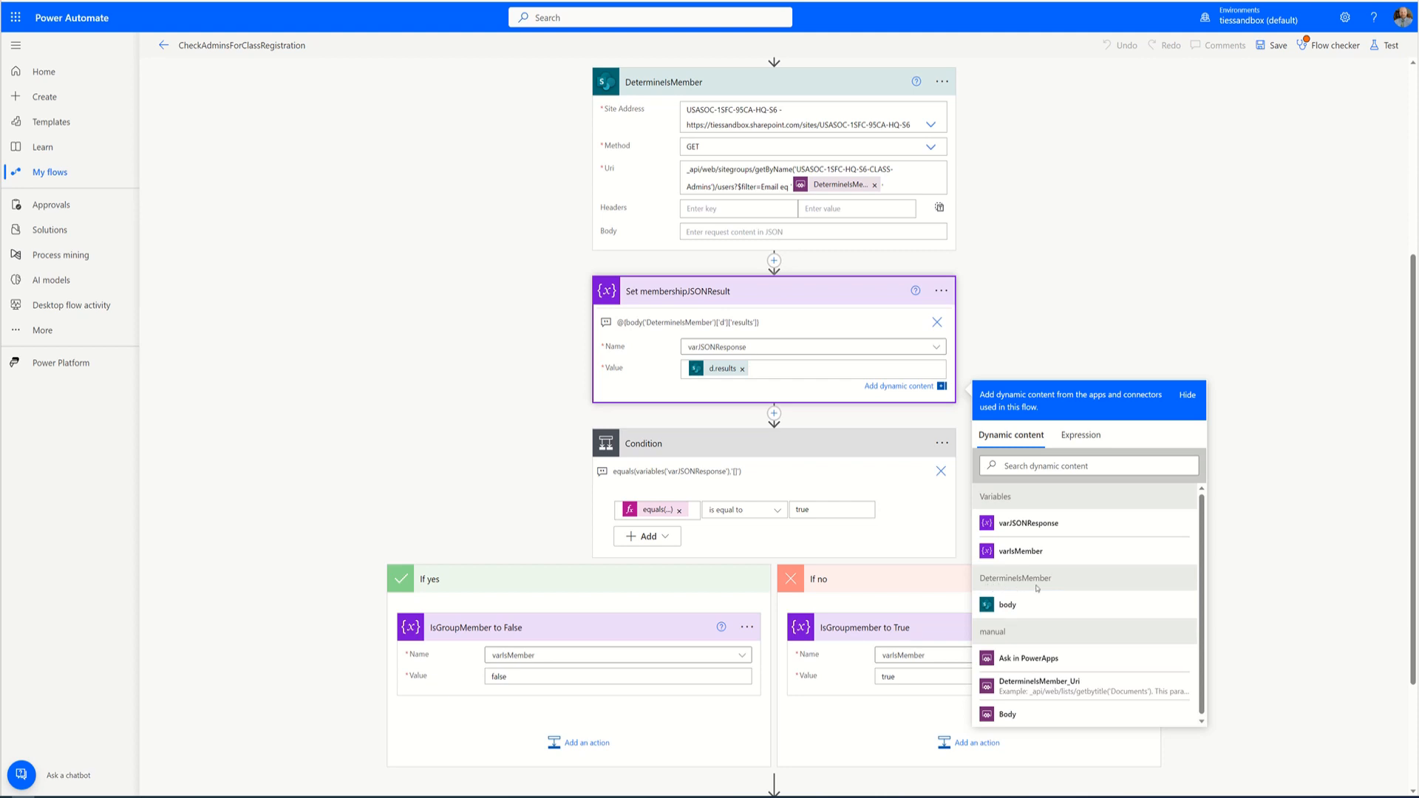
{"action": "left_click", "coordinate": [1004, 606]}
{"action": "left_click", "coordinate": [777, 369]}
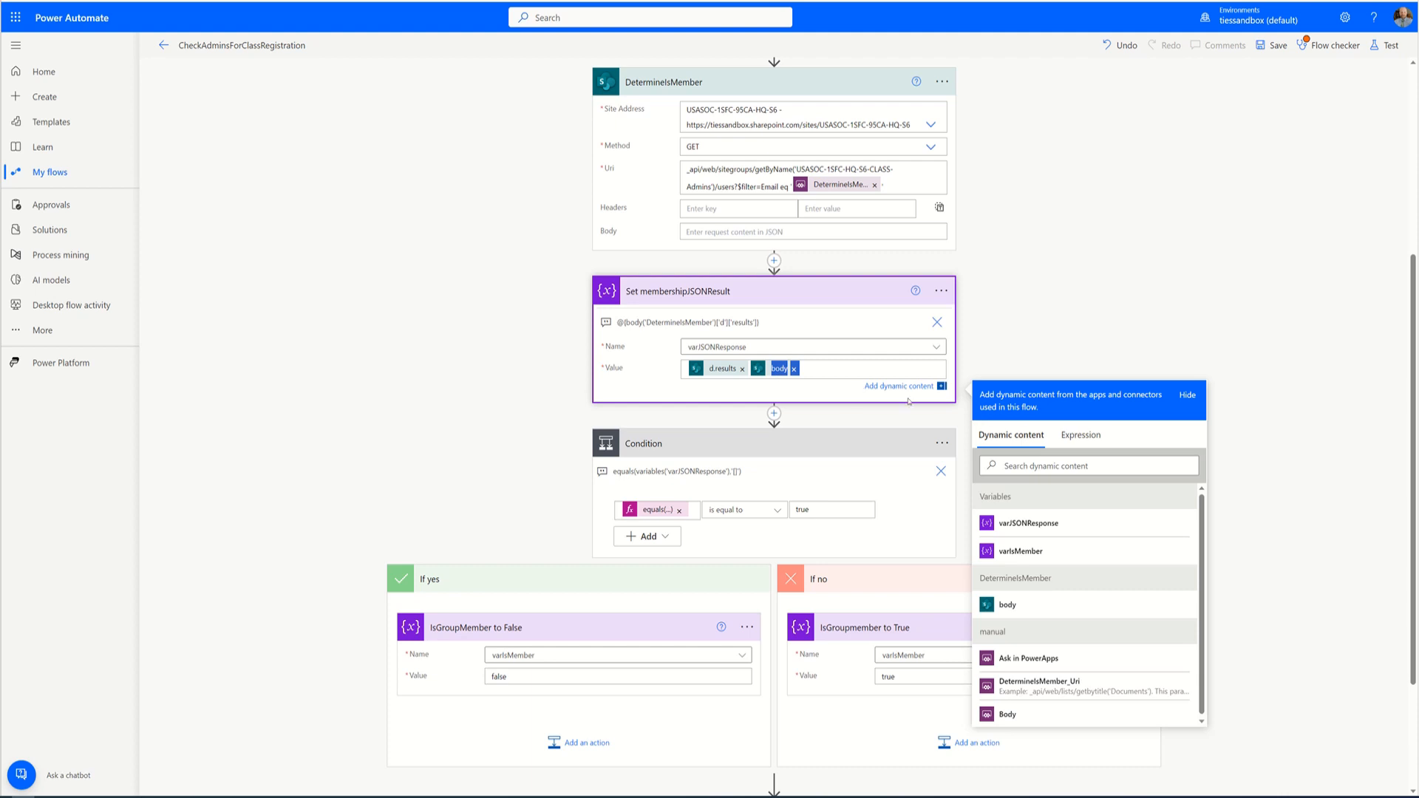
{"action": "right_click", "coordinate": [781, 375]}
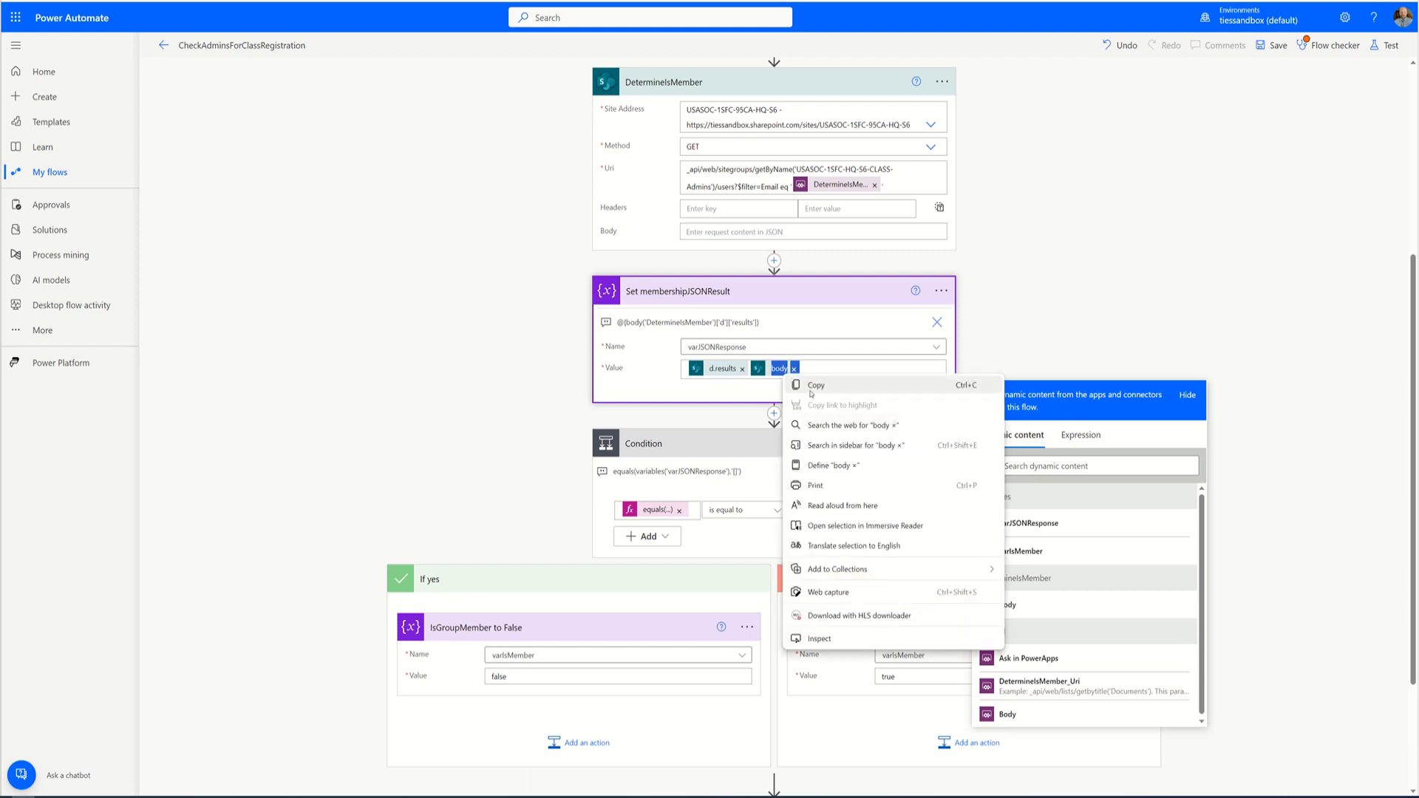
{"action": "left_click", "coordinate": [812, 391]}
Try the expression body('DetermineIsMember')?['d']['results'] in place of the added body token, and remove it from the value again
{"action": "left_click", "coordinate": [1079, 437]}
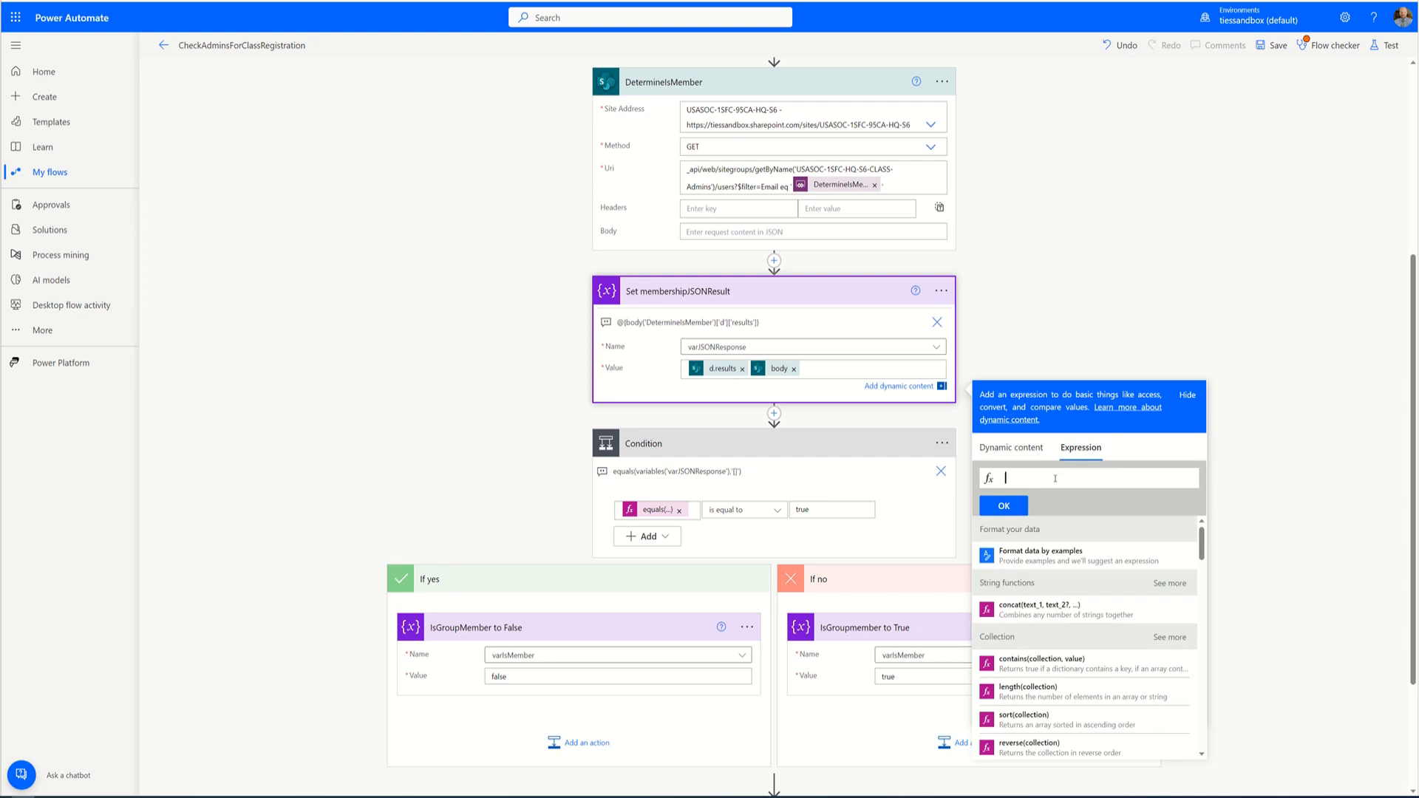
{"action": "type", "text": "@{body('DetermineIsMember')}"}
{"action": "key", "text": "BackSpace"}
{"action": "key", "text": "BackSpace"}
{"action": "left_click", "coordinate": [1136, 479]}
{"action": "key", "text": "BackSpace"}
{"action": "type", "text": "?['d"}
{"action": "key", "text": "End"}
{"action": "type", "text": "['results"}
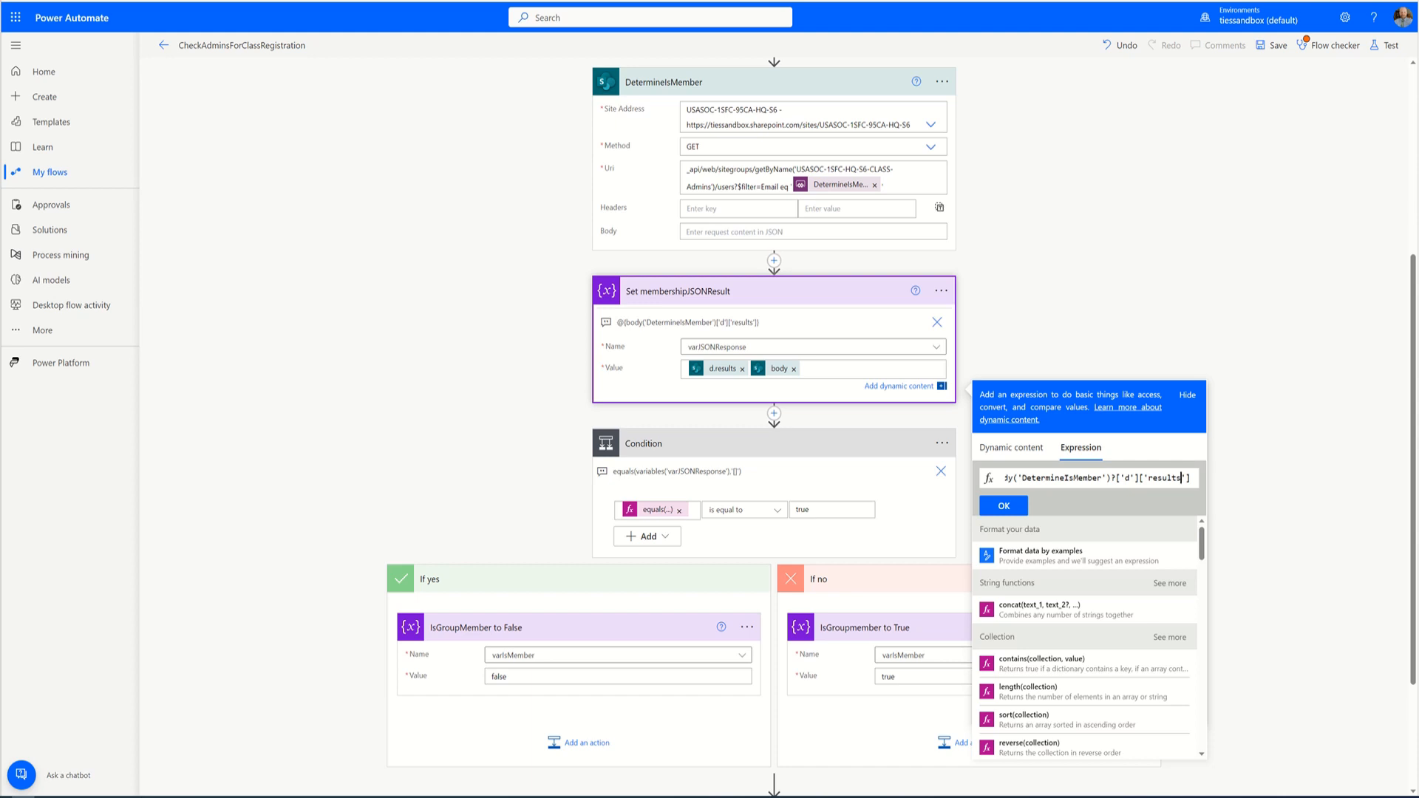
{"action": "left_click", "coordinate": [1017, 506]}
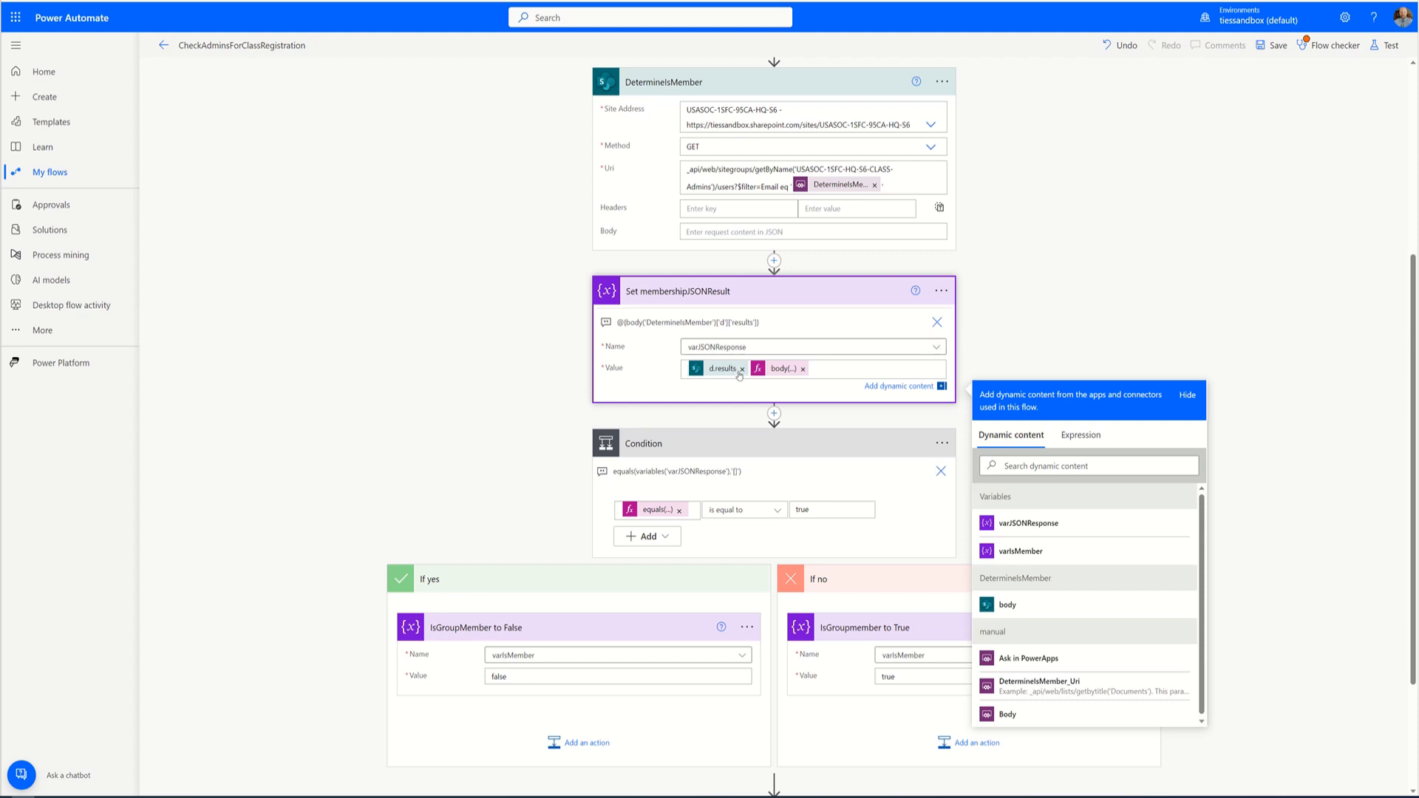
{"action": "left_click", "coordinate": [803, 369]}
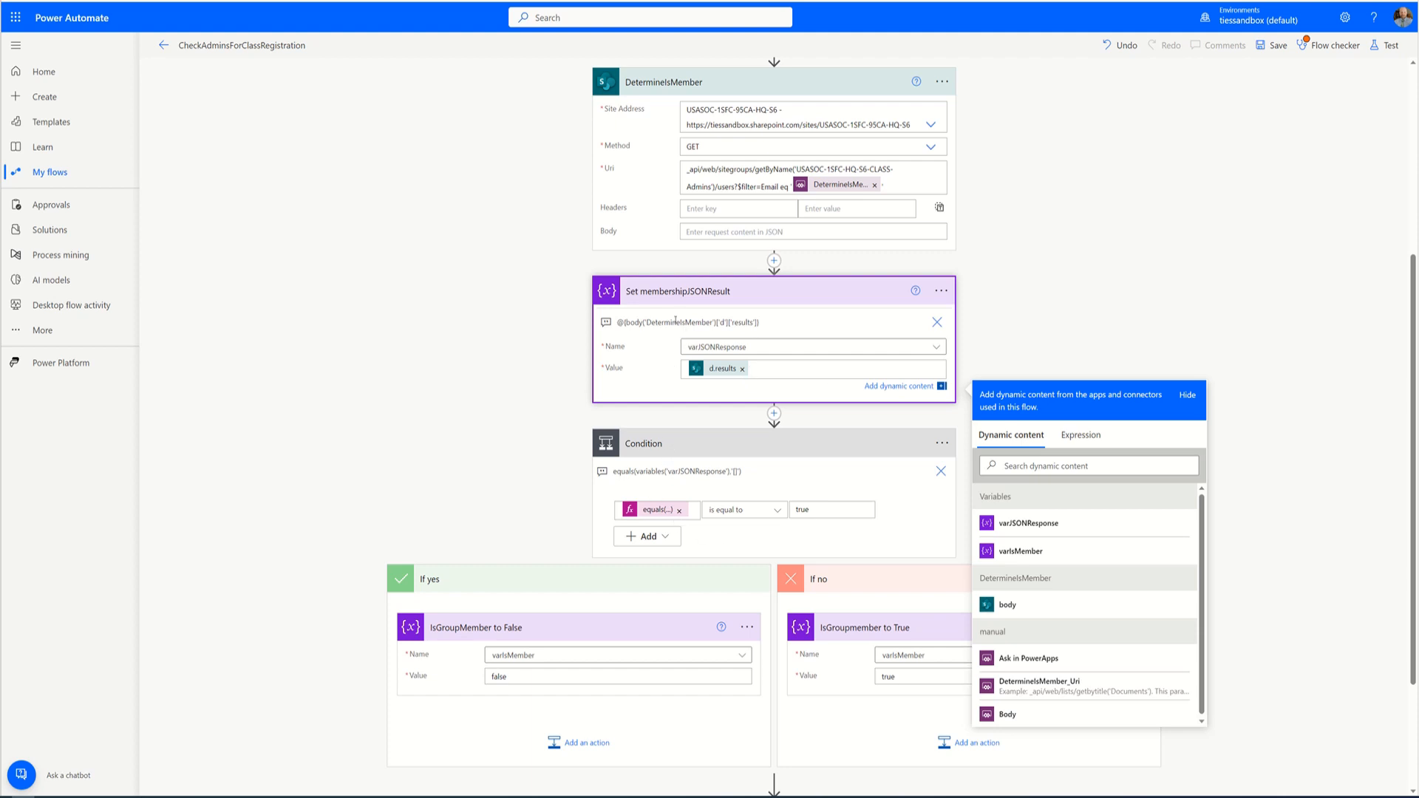
Reopen the collapsed condition and inspect the equals expression it compares with true
{"action": "scroll", "coordinate": [679, 451], "scroll_direction": "down", "scroll_amount": 1}
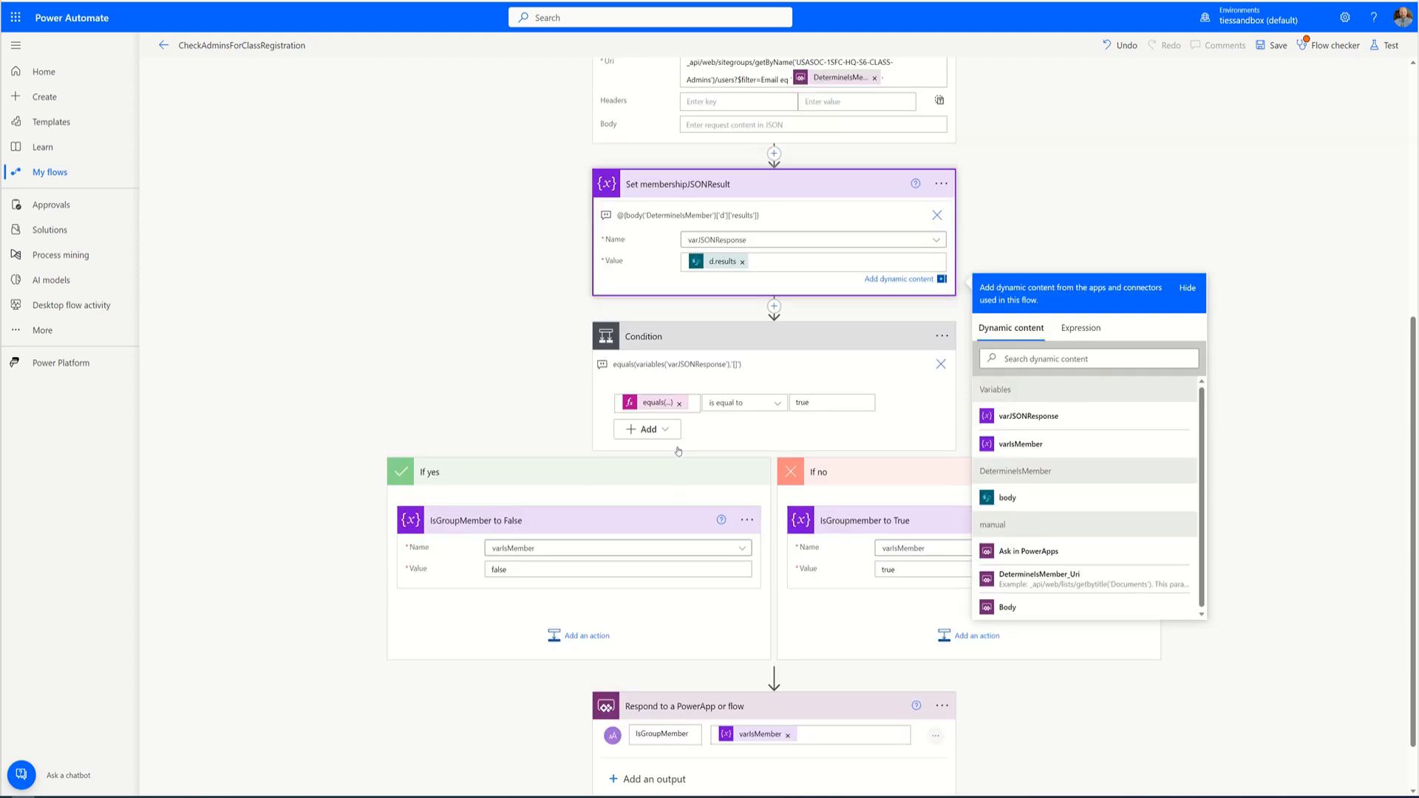
{"action": "scroll", "coordinate": [678, 451], "scroll_direction": "down", "scroll_amount": 1}
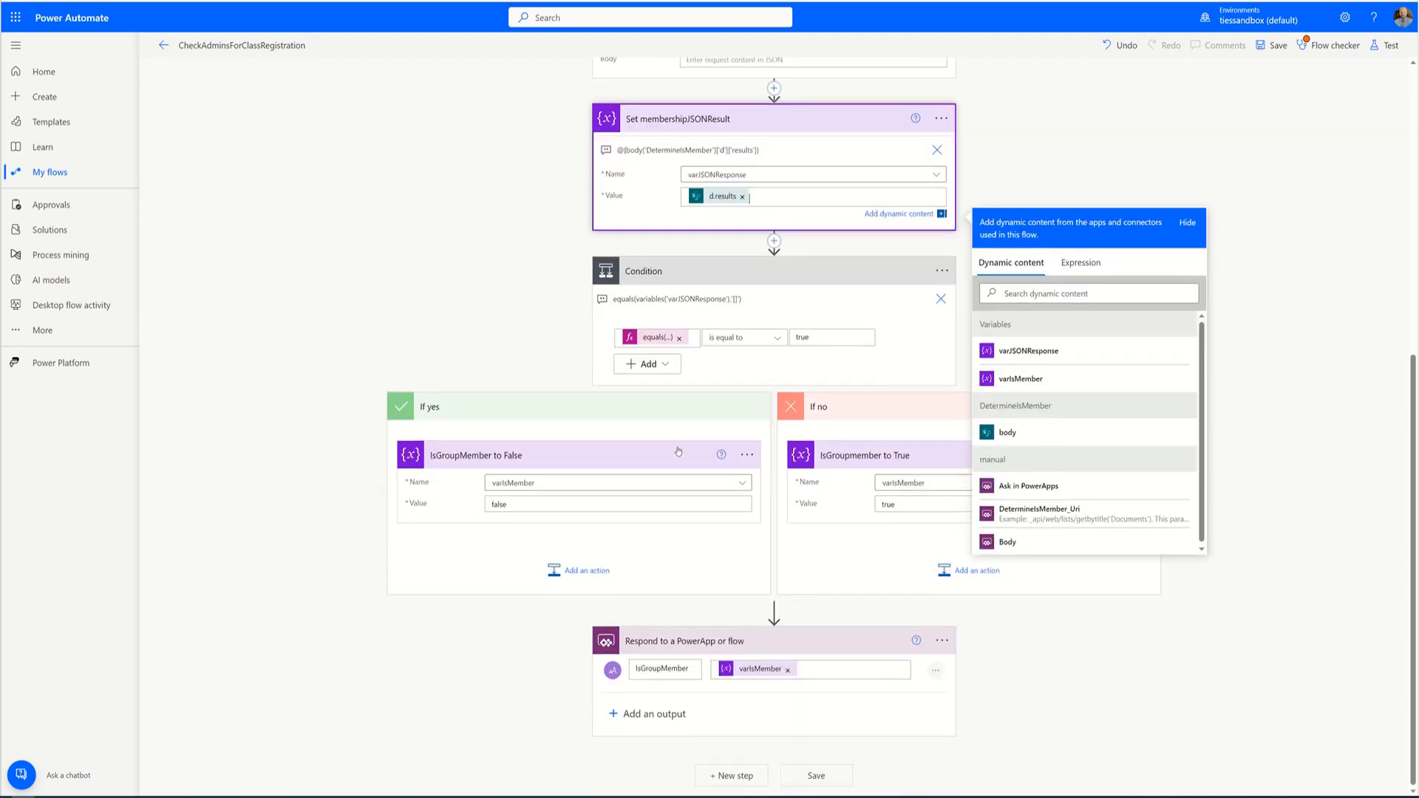
{"action": "left_click", "coordinate": [787, 276]}
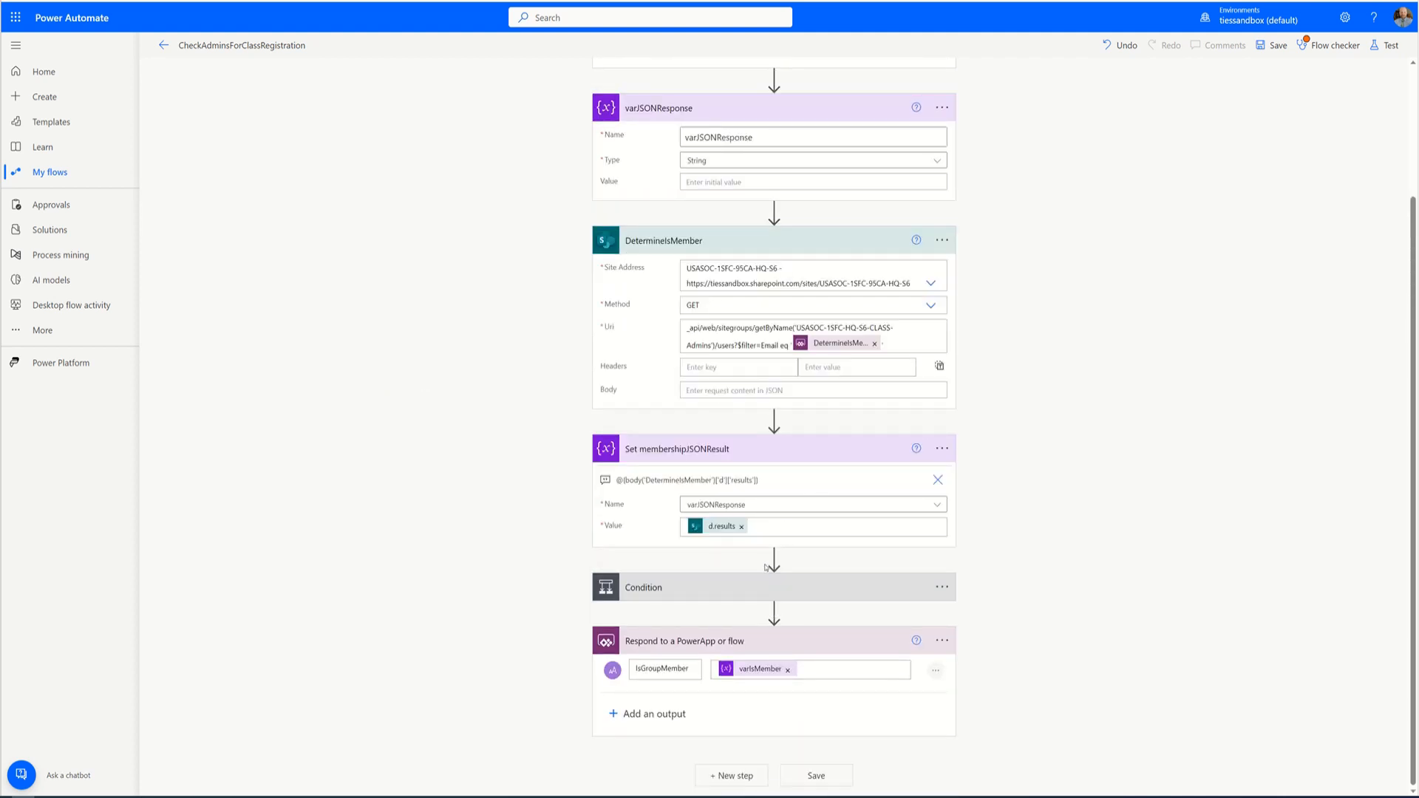
{"action": "left_click", "coordinate": [765, 591]}
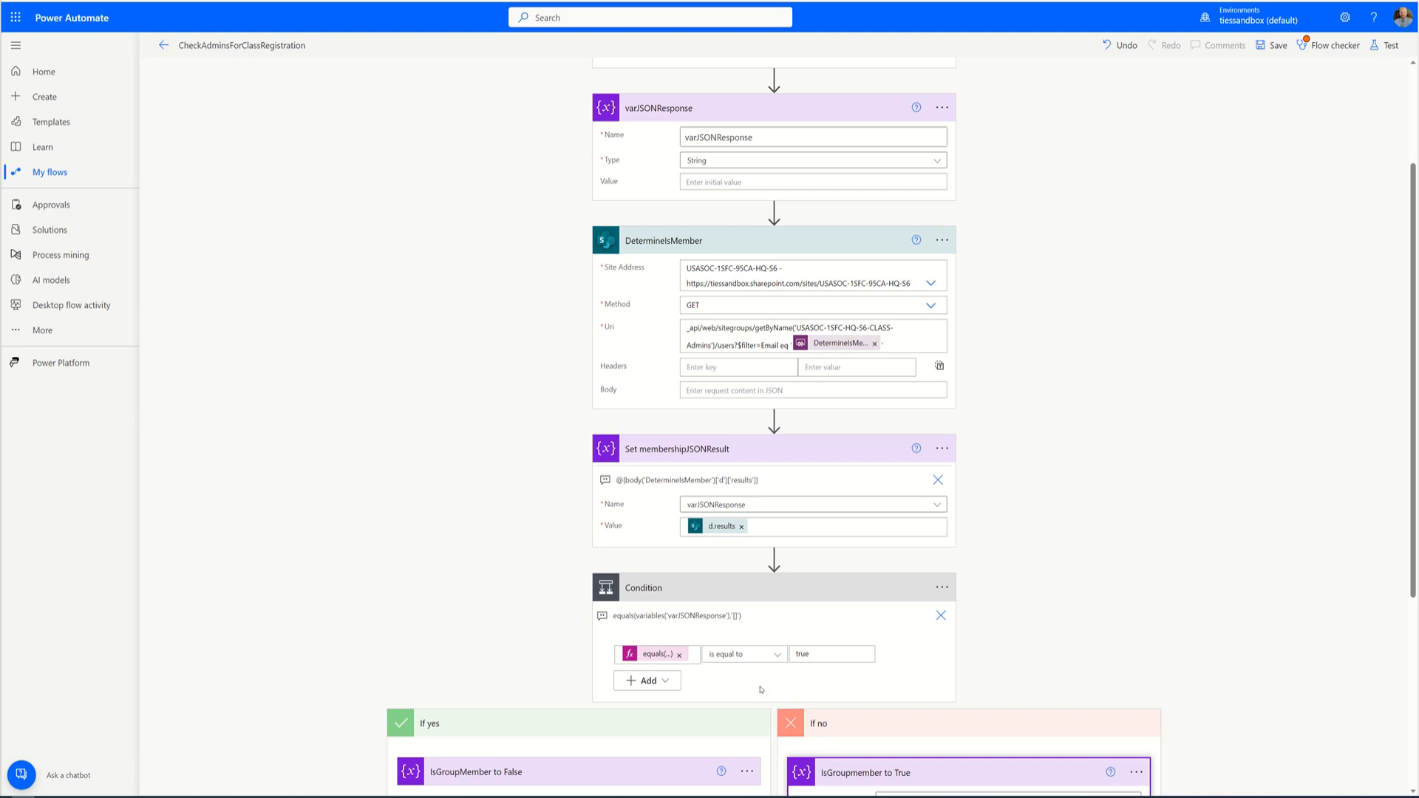
{"action": "left_click", "coordinate": [692, 654]}
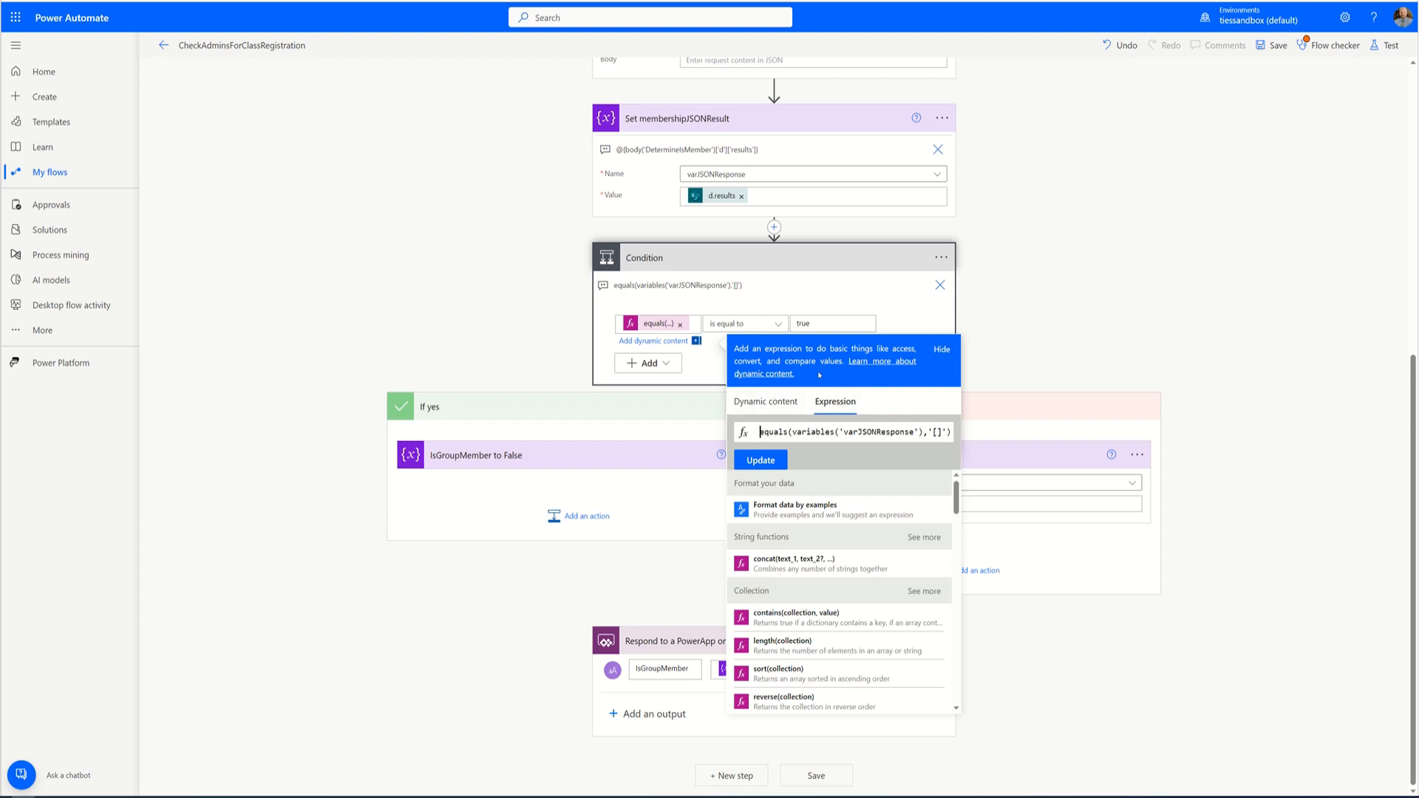
{"action": "left_click", "coordinate": [886, 314]}
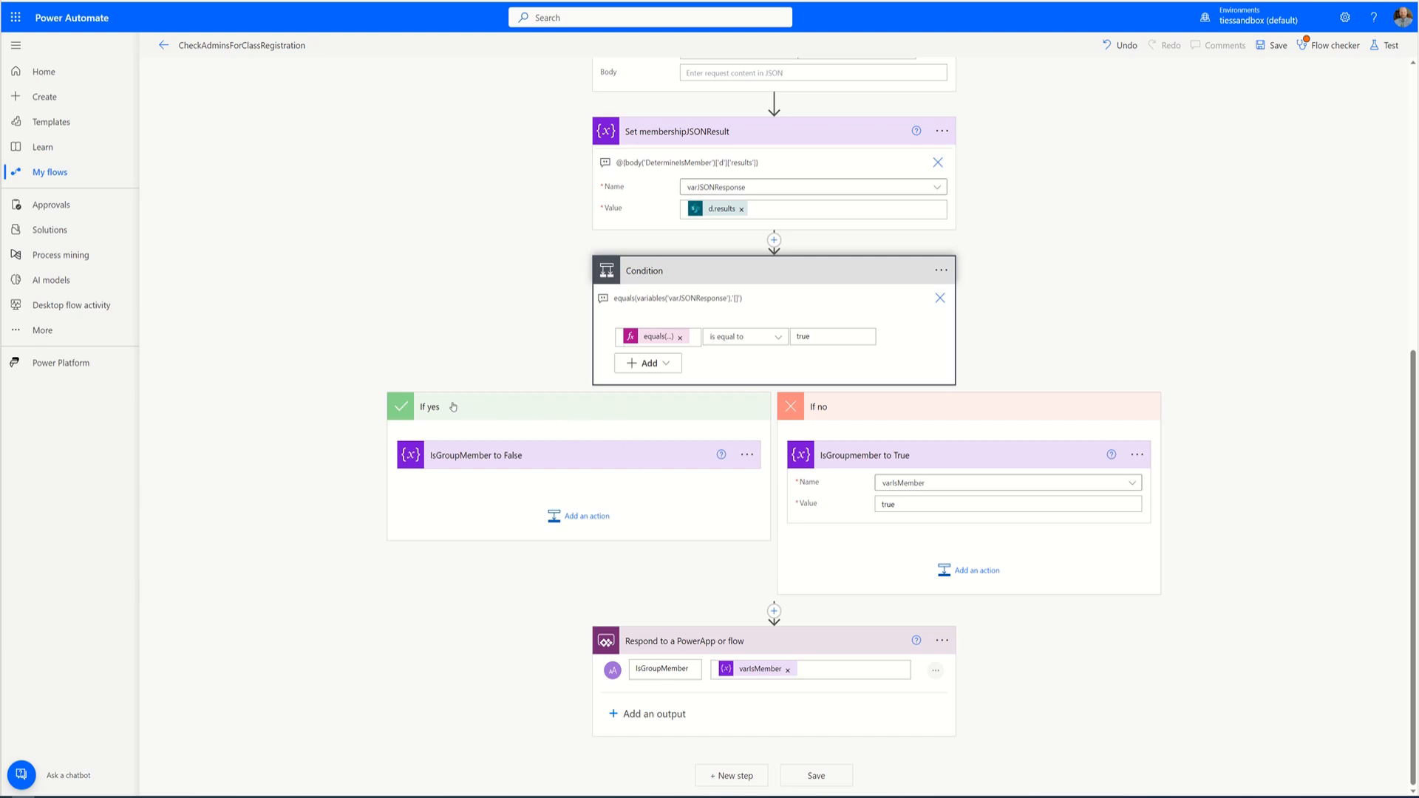
Expand the IsGroupMember to False action in the If yes branch and review the flow from DetermineIsMember to the response
{"action": "left_click", "coordinate": [550, 461]}
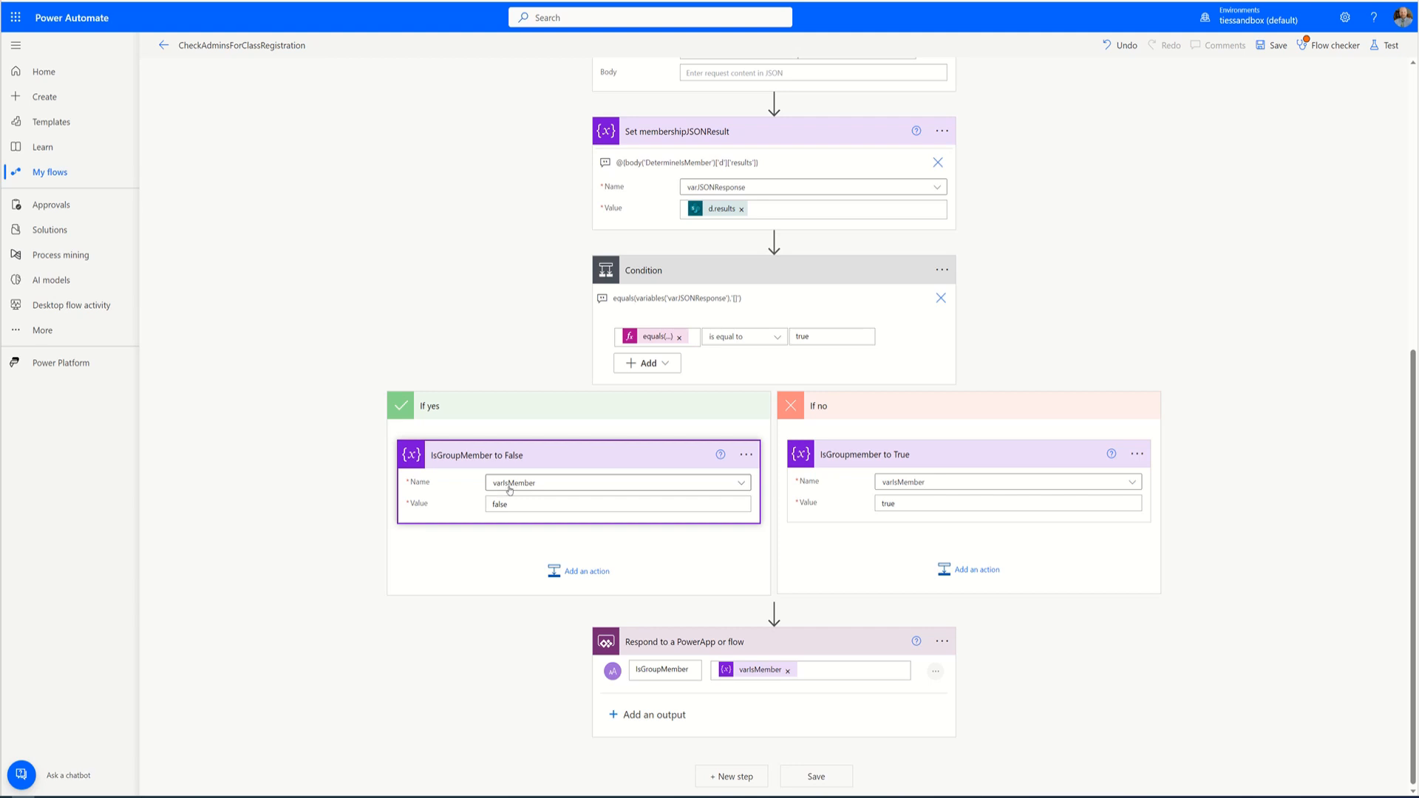
{"action": "scroll", "coordinate": [608, 233], "scroll_direction": "up", "scroll_amount": 6}
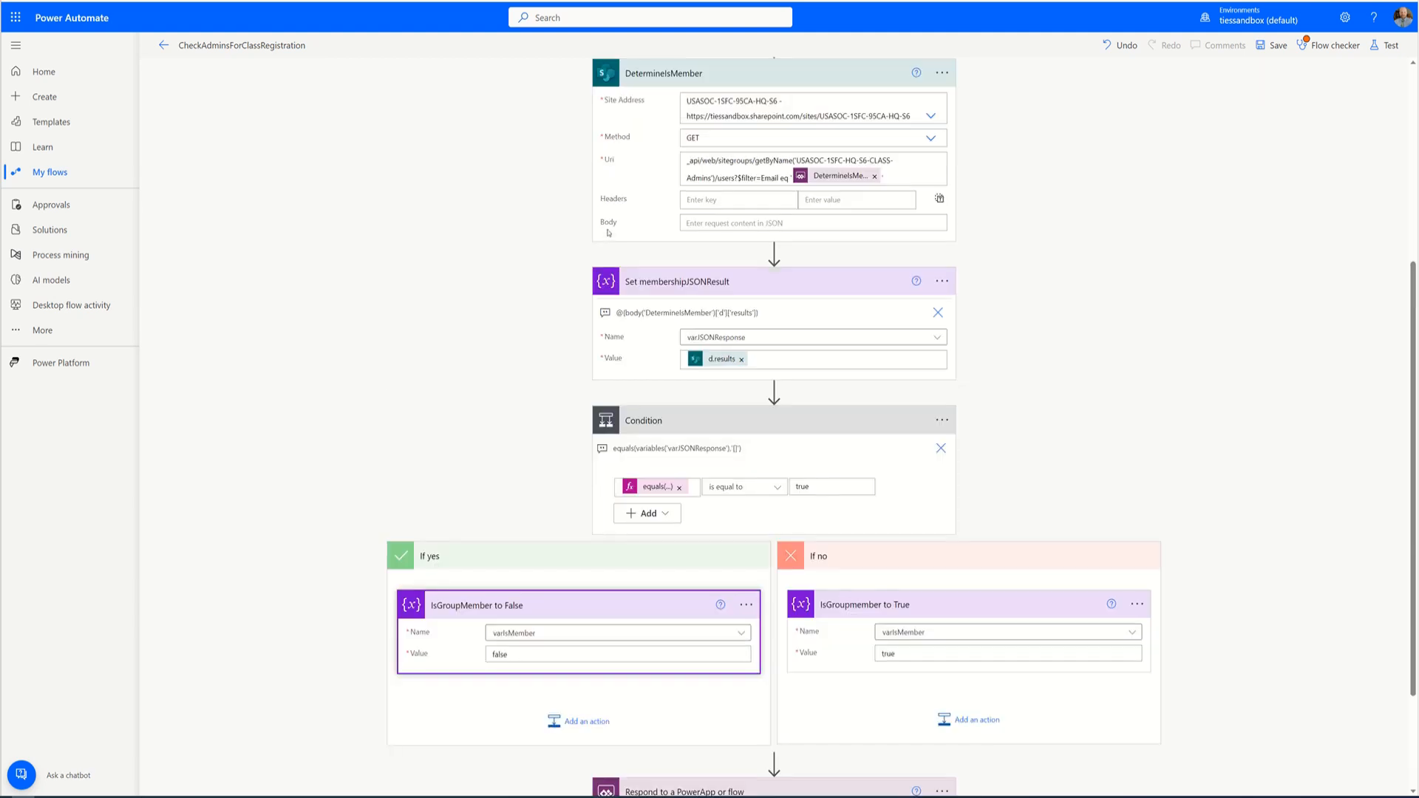
{"action": "scroll", "coordinate": [608, 233], "scroll_direction": "down", "scroll_amount": 6}
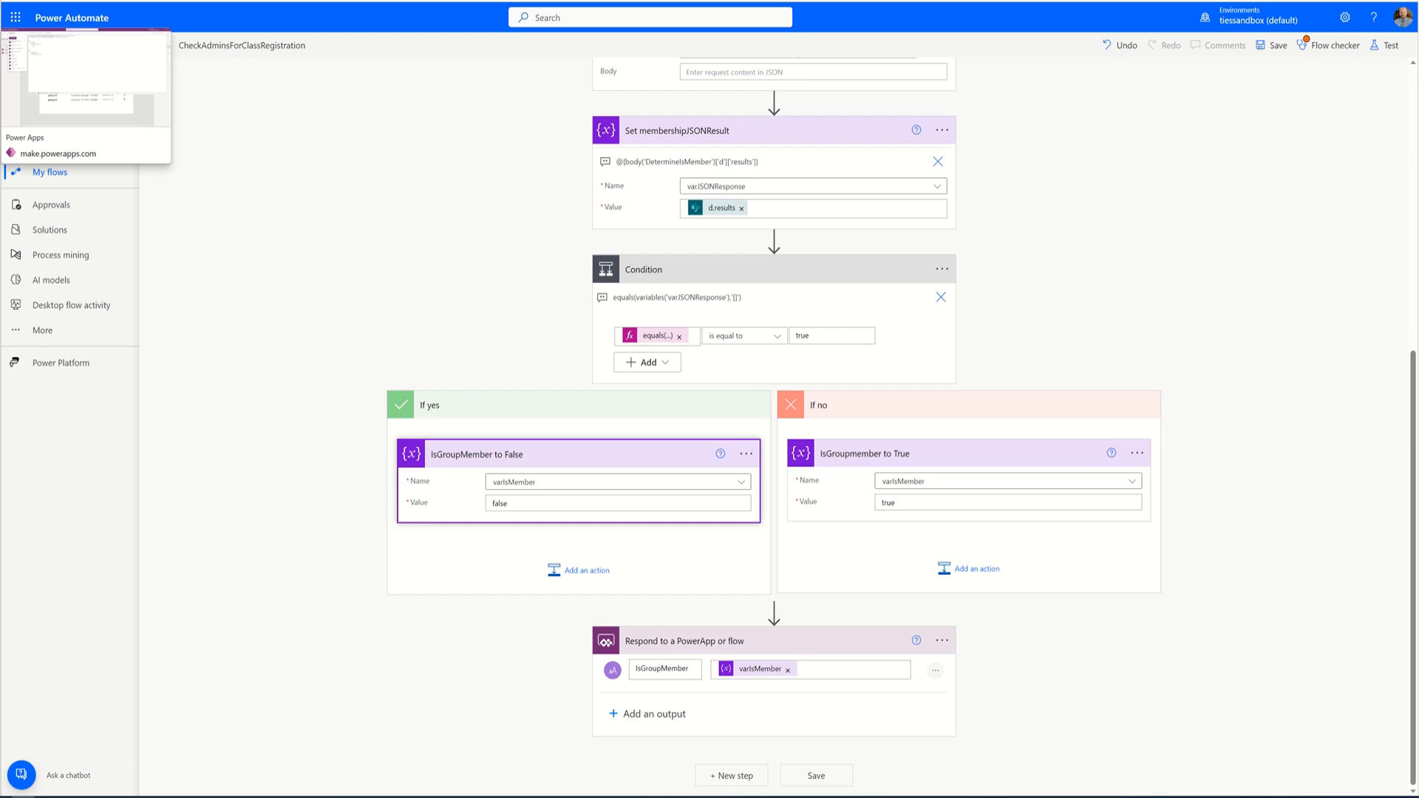
Switch to the SiteDesignSignup app in Power Apps, refresh the list of instant flows available to add, and close it
{"action": "left_click", "coordinate": [82, 2]}
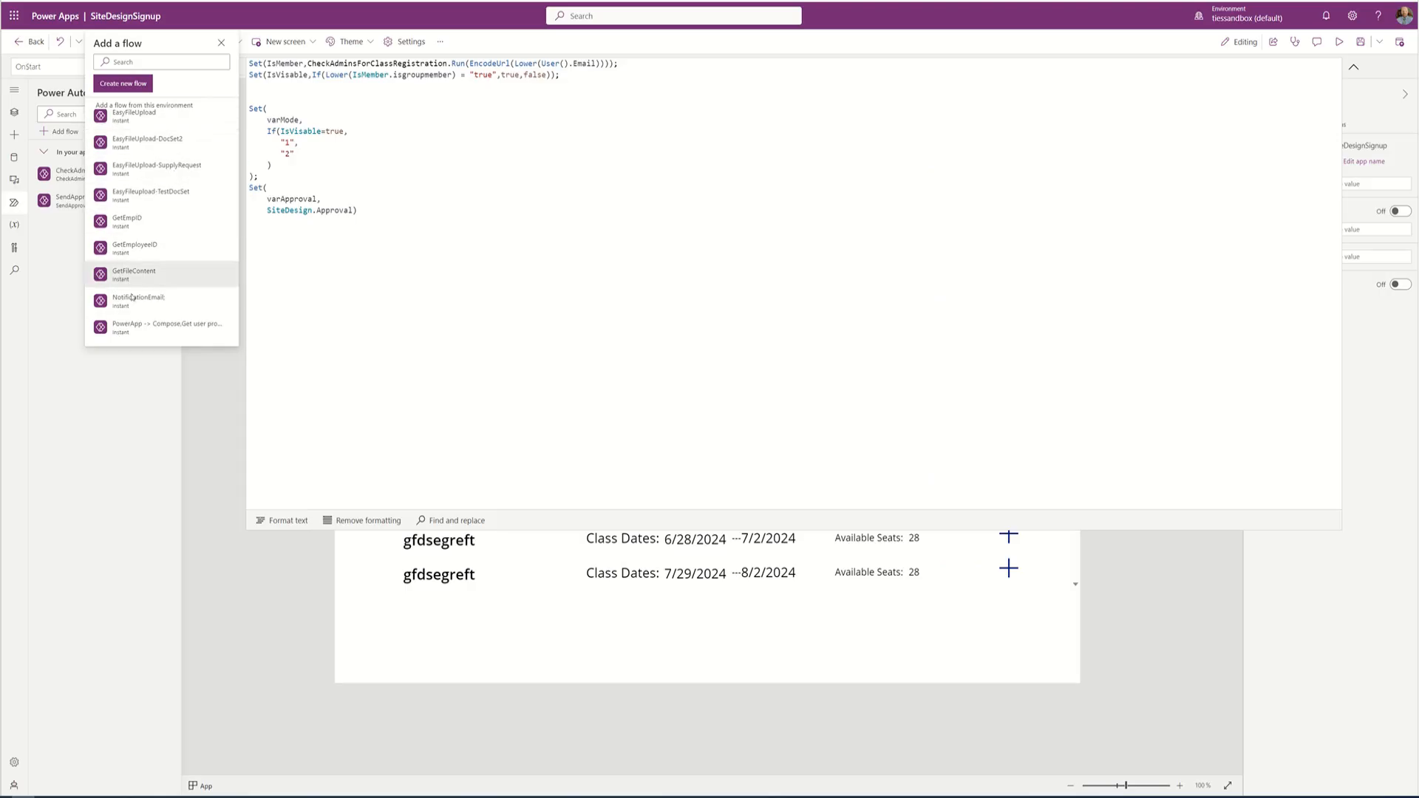
{"action": "mouse_move", "coordinate": [138, 298]}
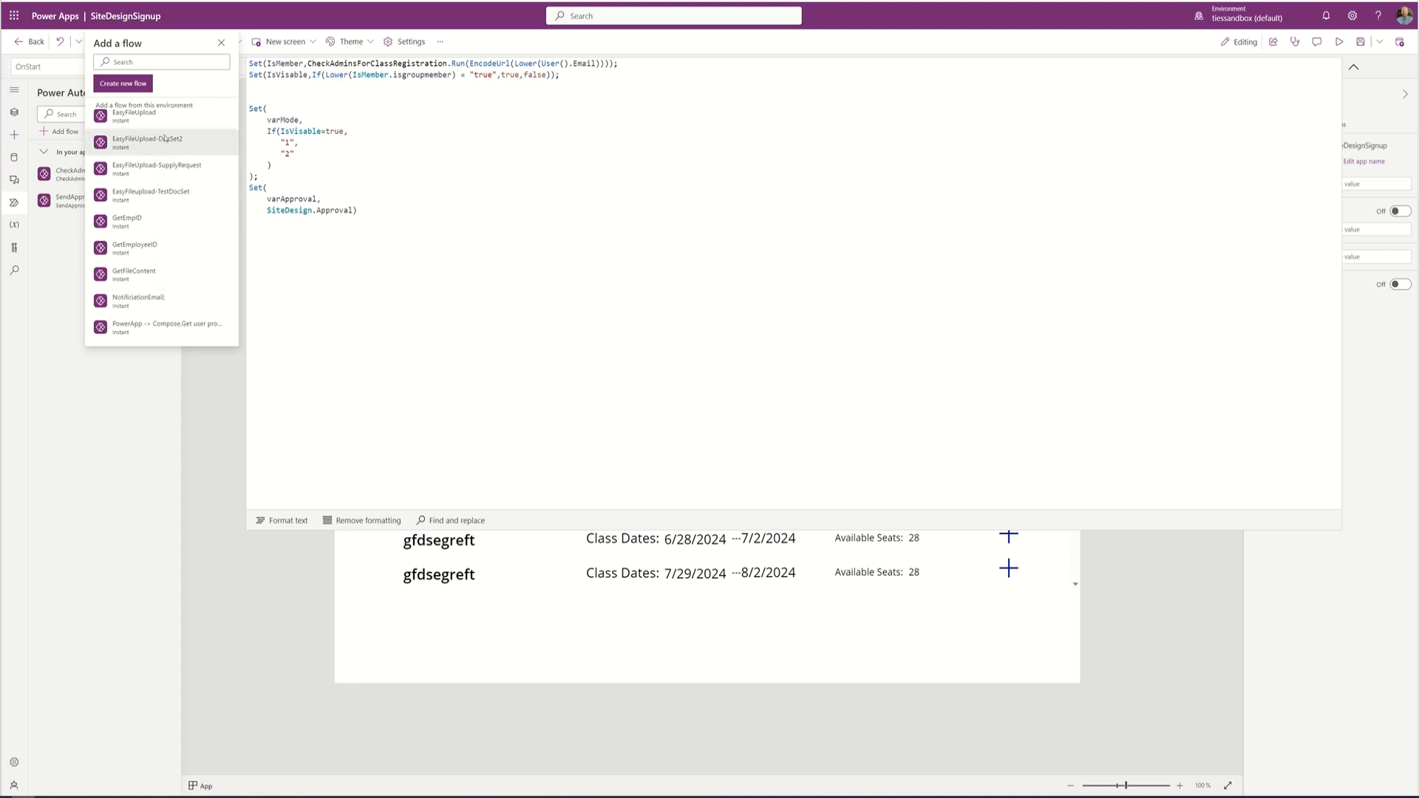
{"action": "scroll", "coordinate": [143, 258], "scroll_direction": "up", "scroll_amount": 3}
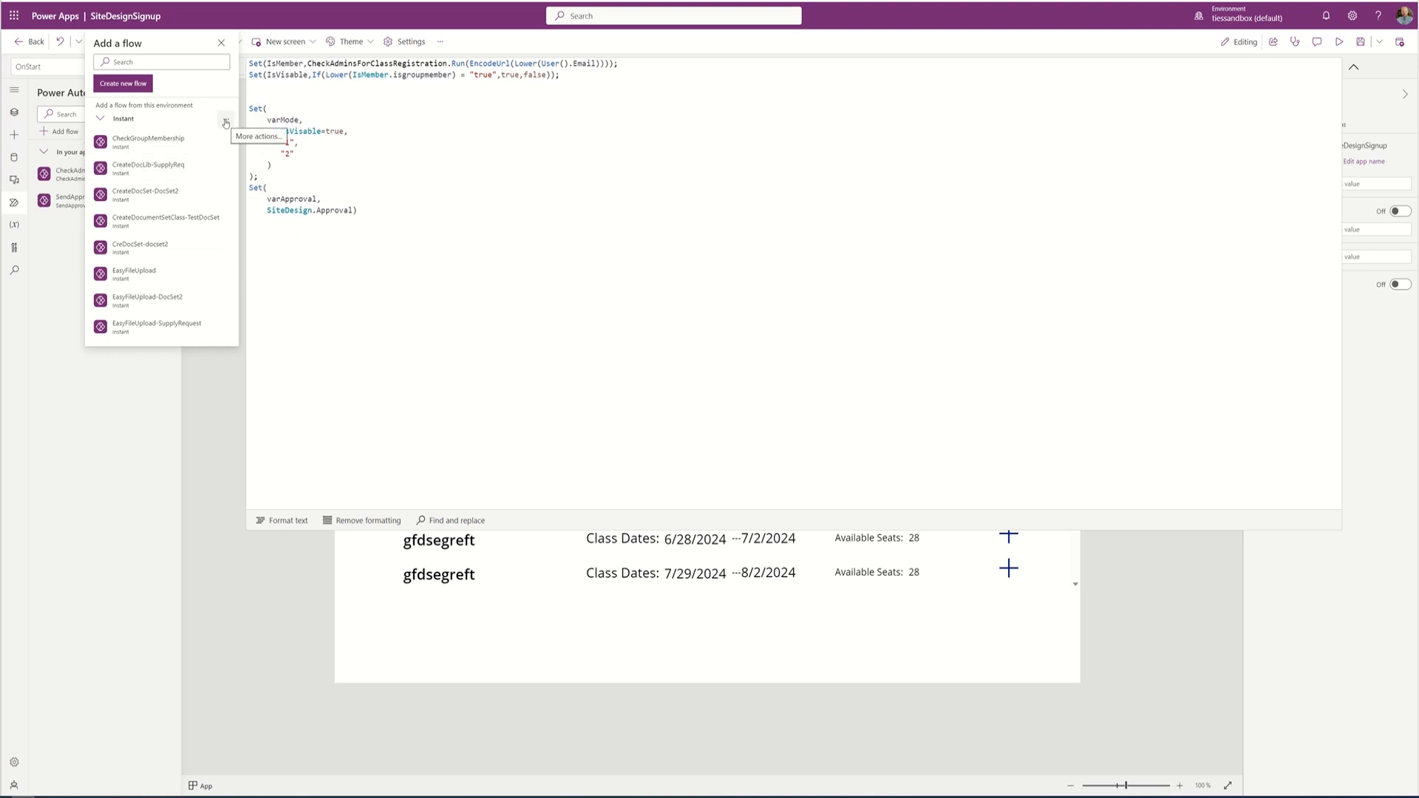
{"action": "left_click", "coordinate": [226, 122]}
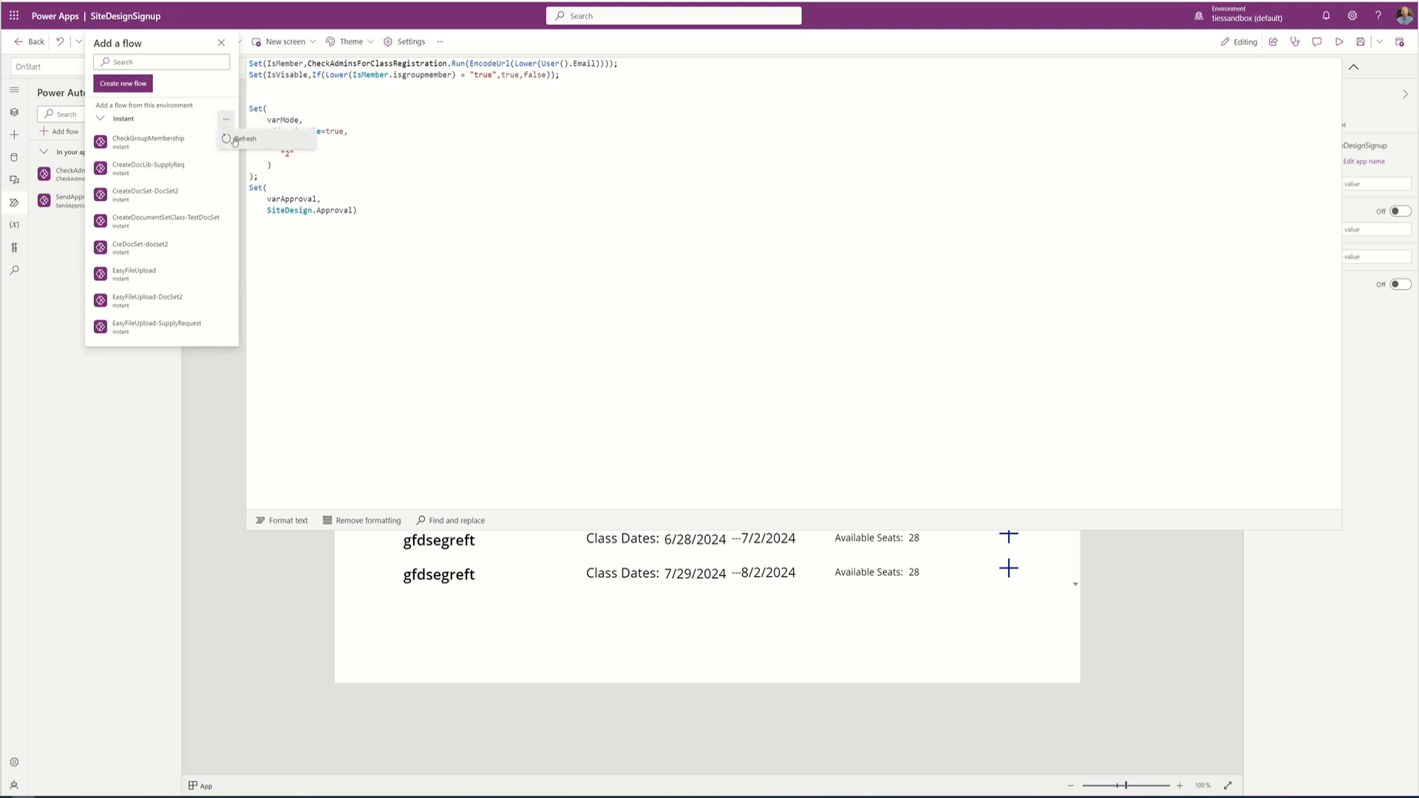
{"action": "left_click", "coordinate": [235, 140]}
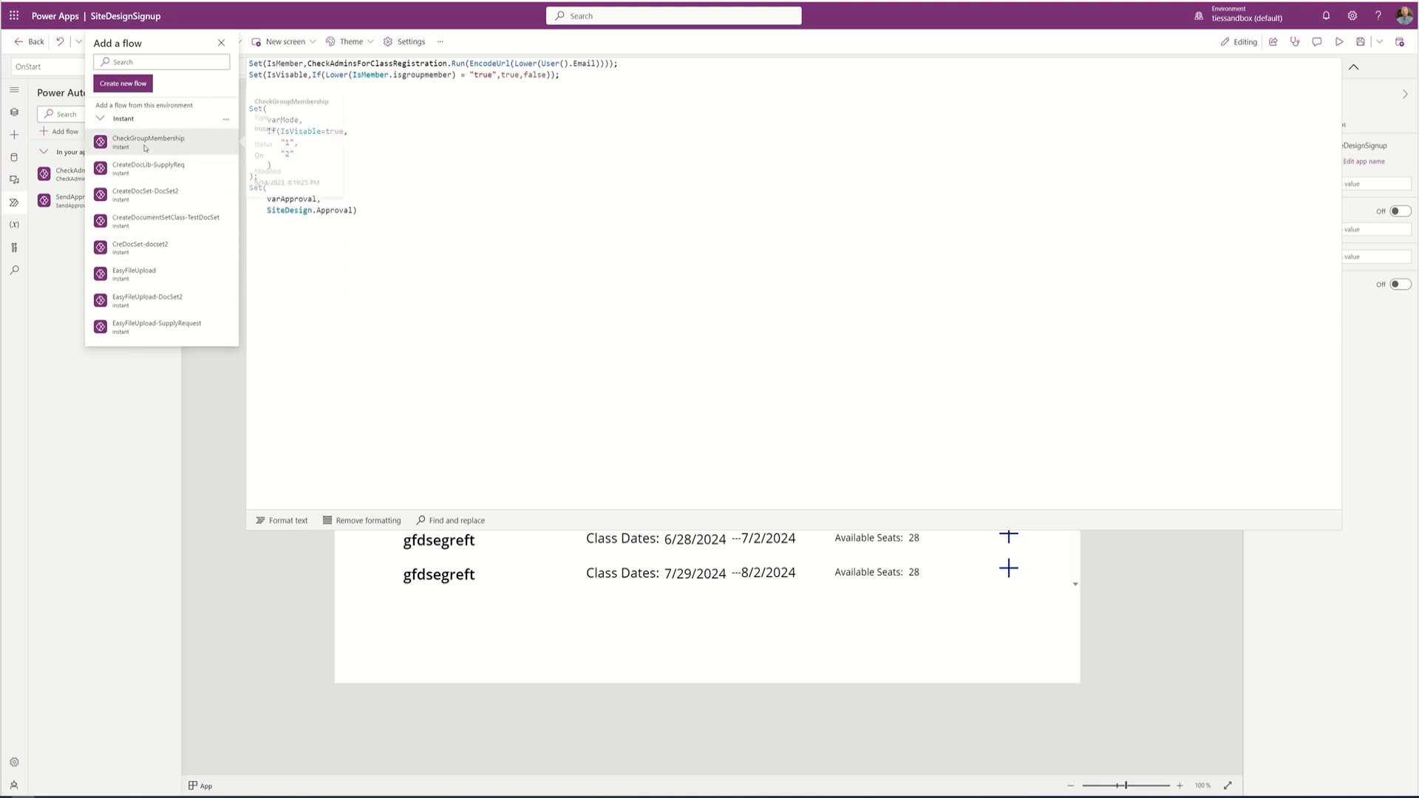
{"action": "mouse_move", "coordinate": [133, 164]}
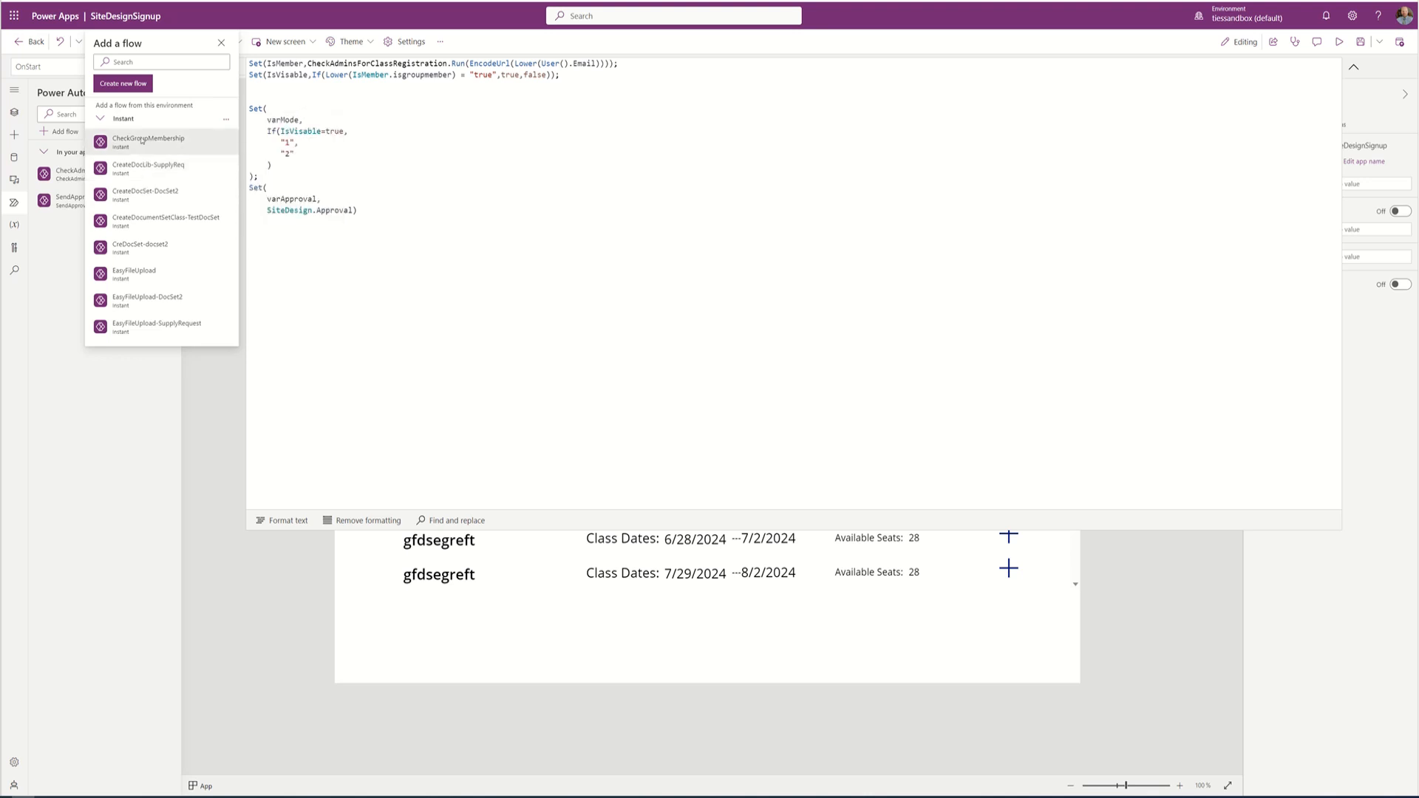
{"action": "mouse_move", "coordinate": [142, 140]}
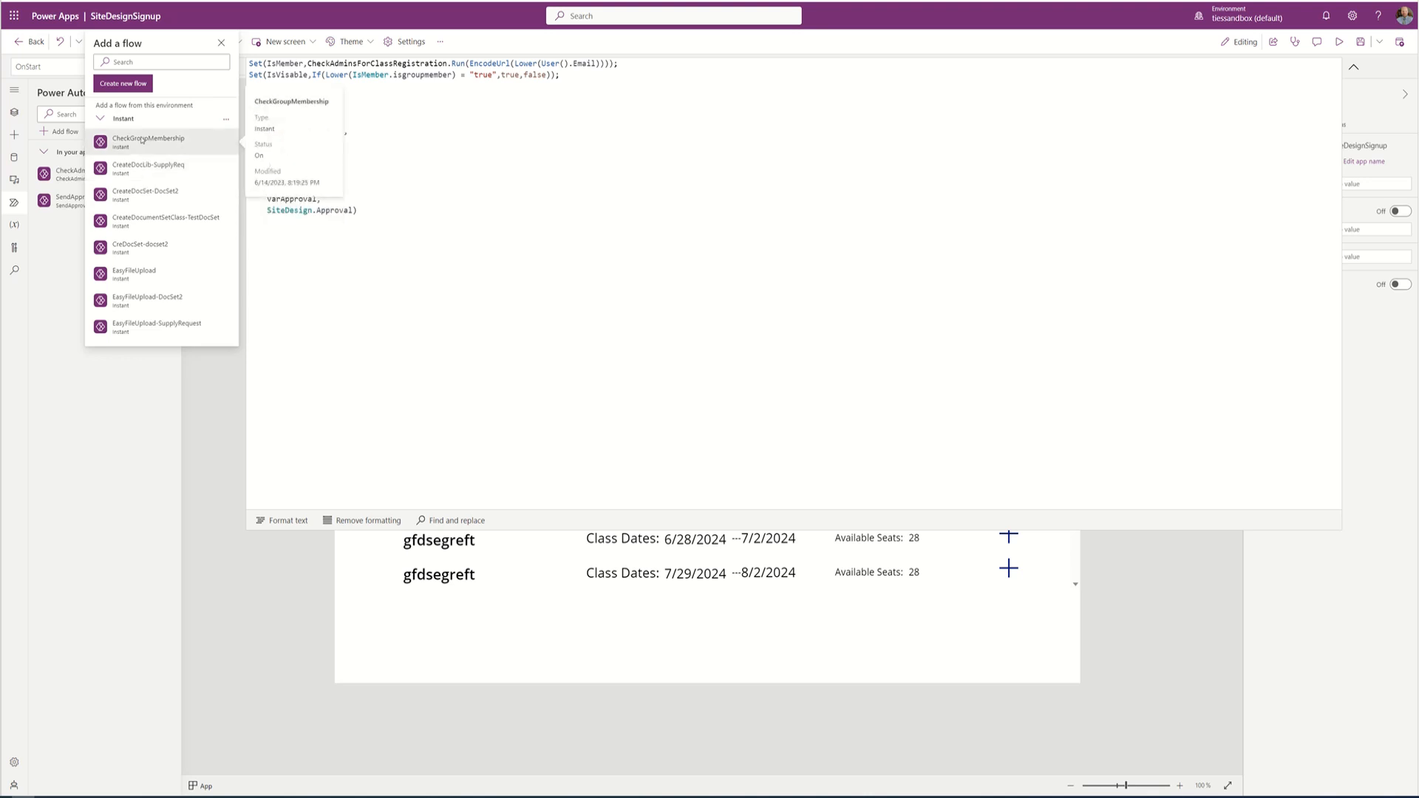
{"action": "left_click", "coordinate": [362, 369]}
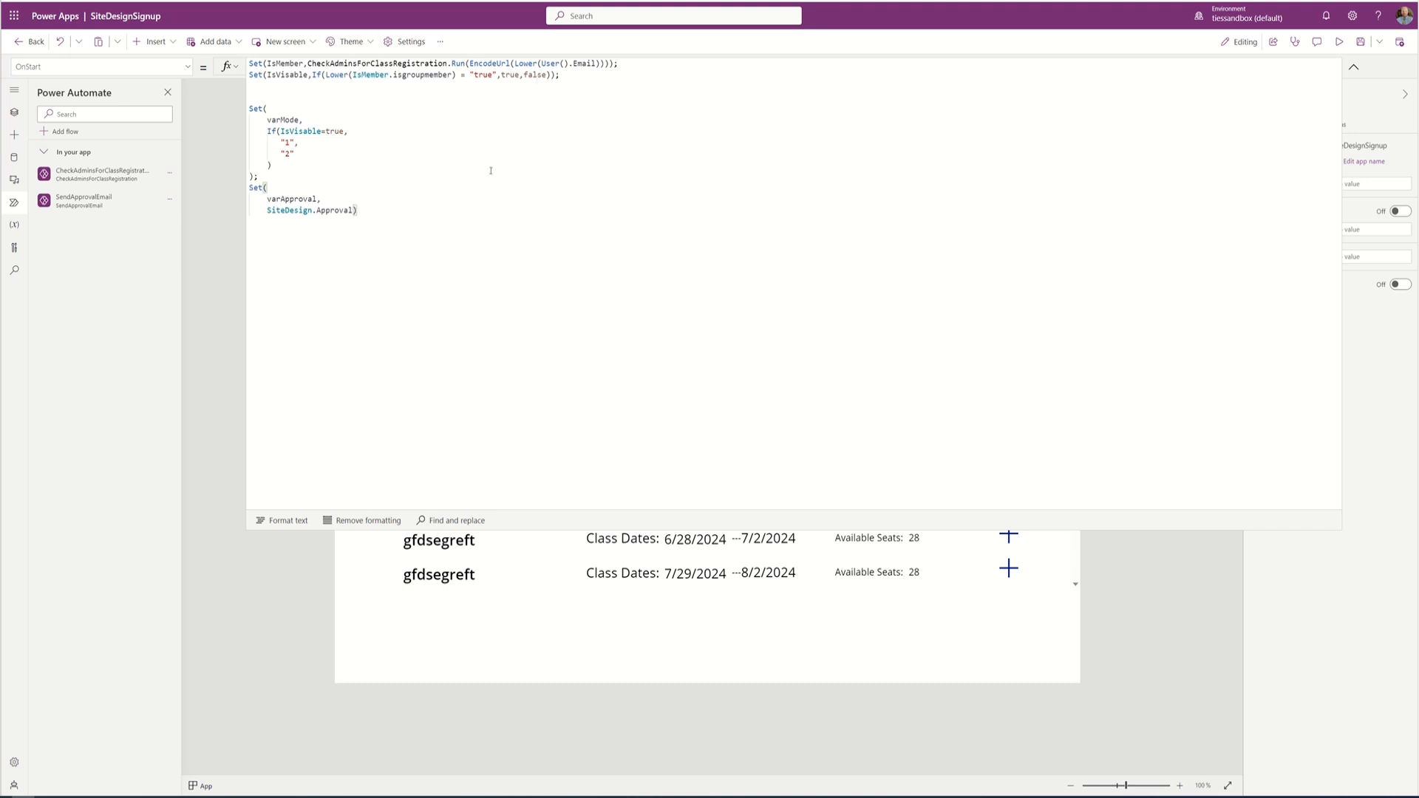
Inspect the record held by the IsMember variable in the app's OnStart formula, and collapse the formula editor
{"action": "left_click", "coordinate": [282, 64]}
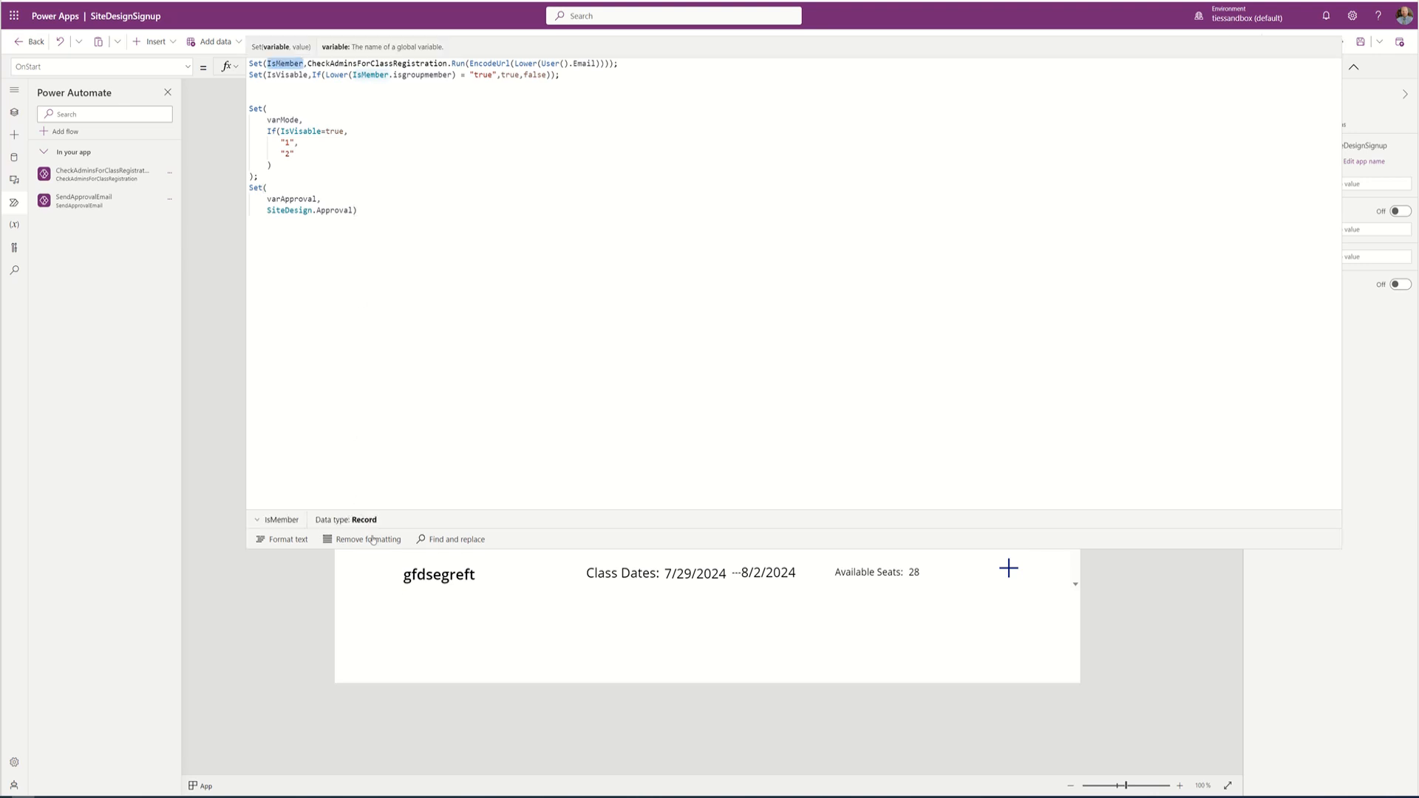
{"action": "left_click", "coordinate": [258, 521]}
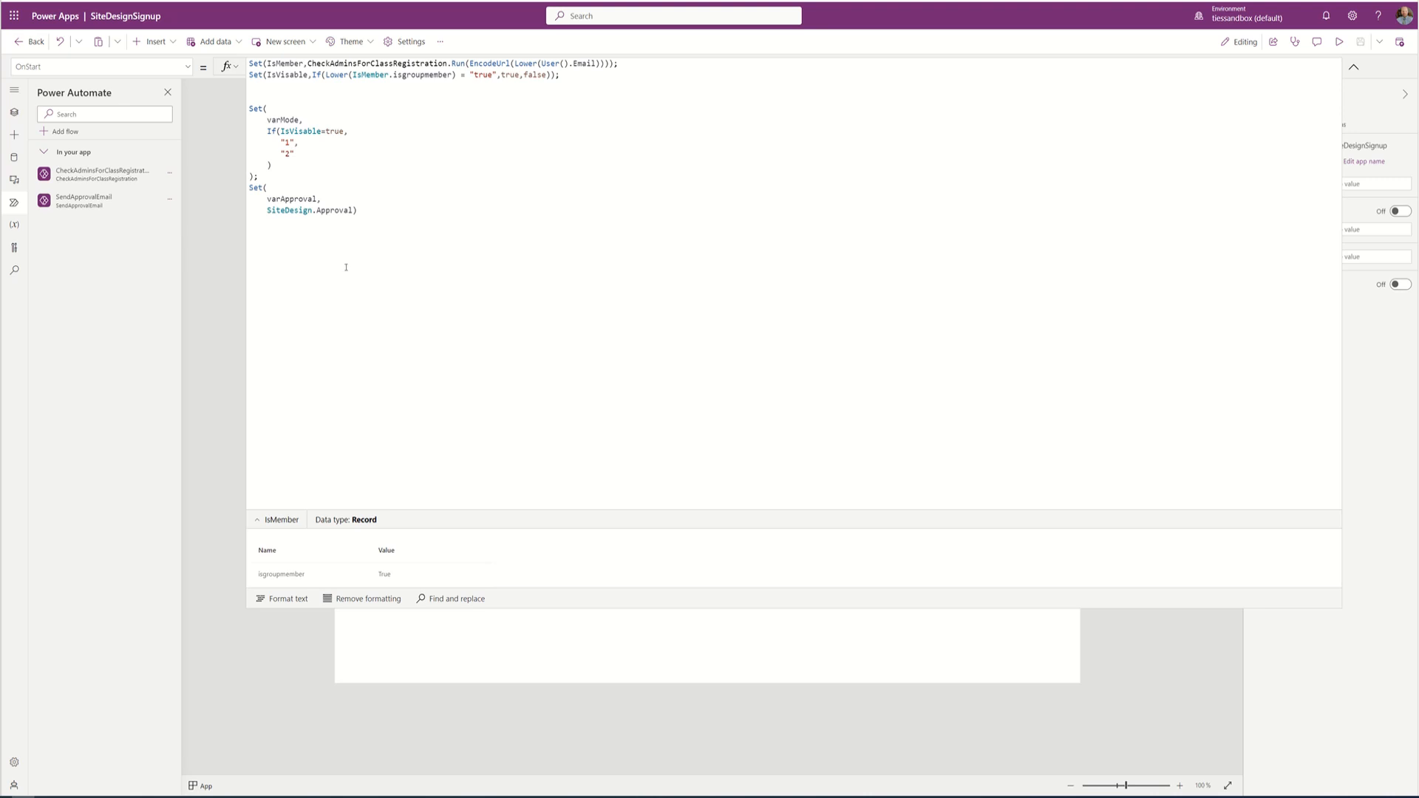
{"action": "left_click", "coordinate": [1354, 68]}
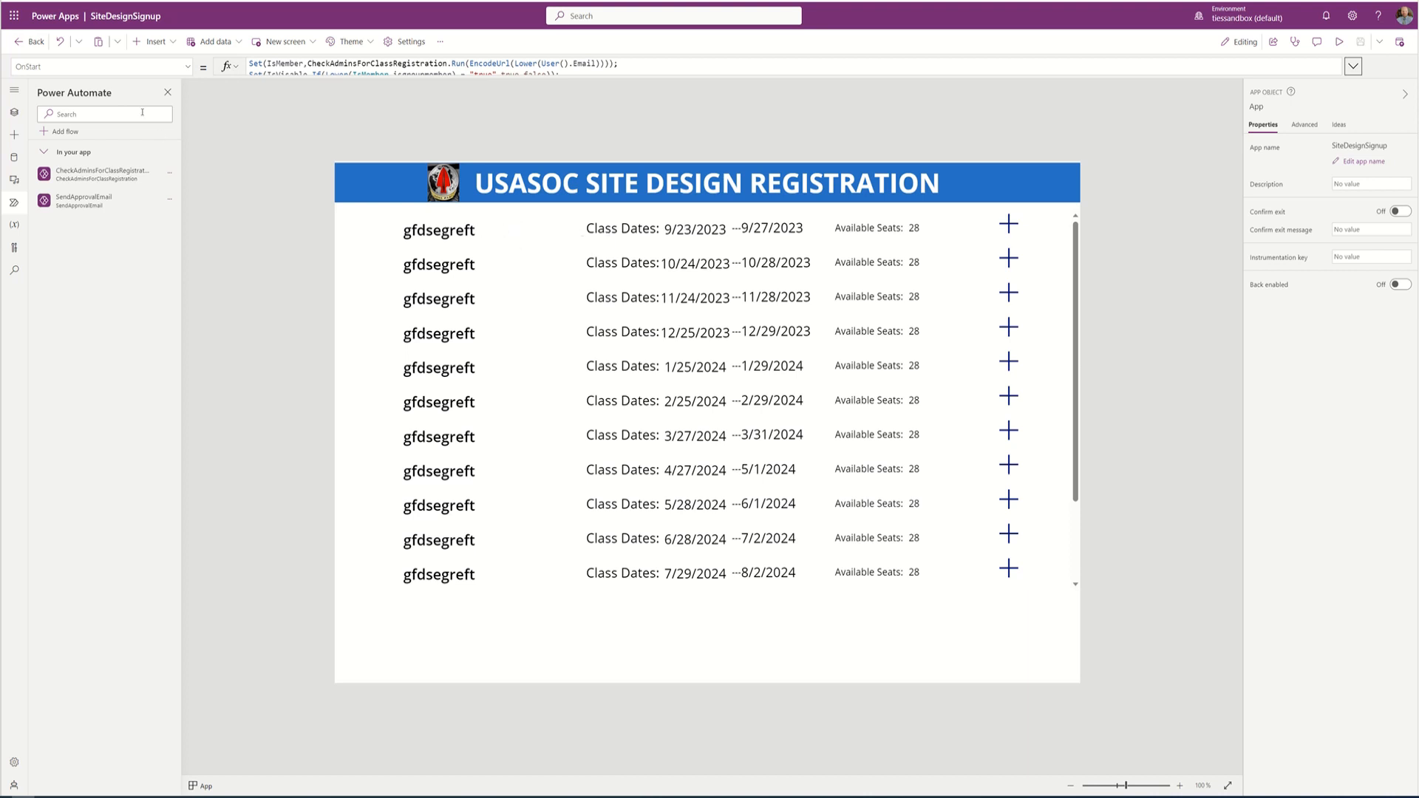
Insert a Check icon on the Initial Screen of the app
{"action": "left_click", "coordinate": [15, 114]}
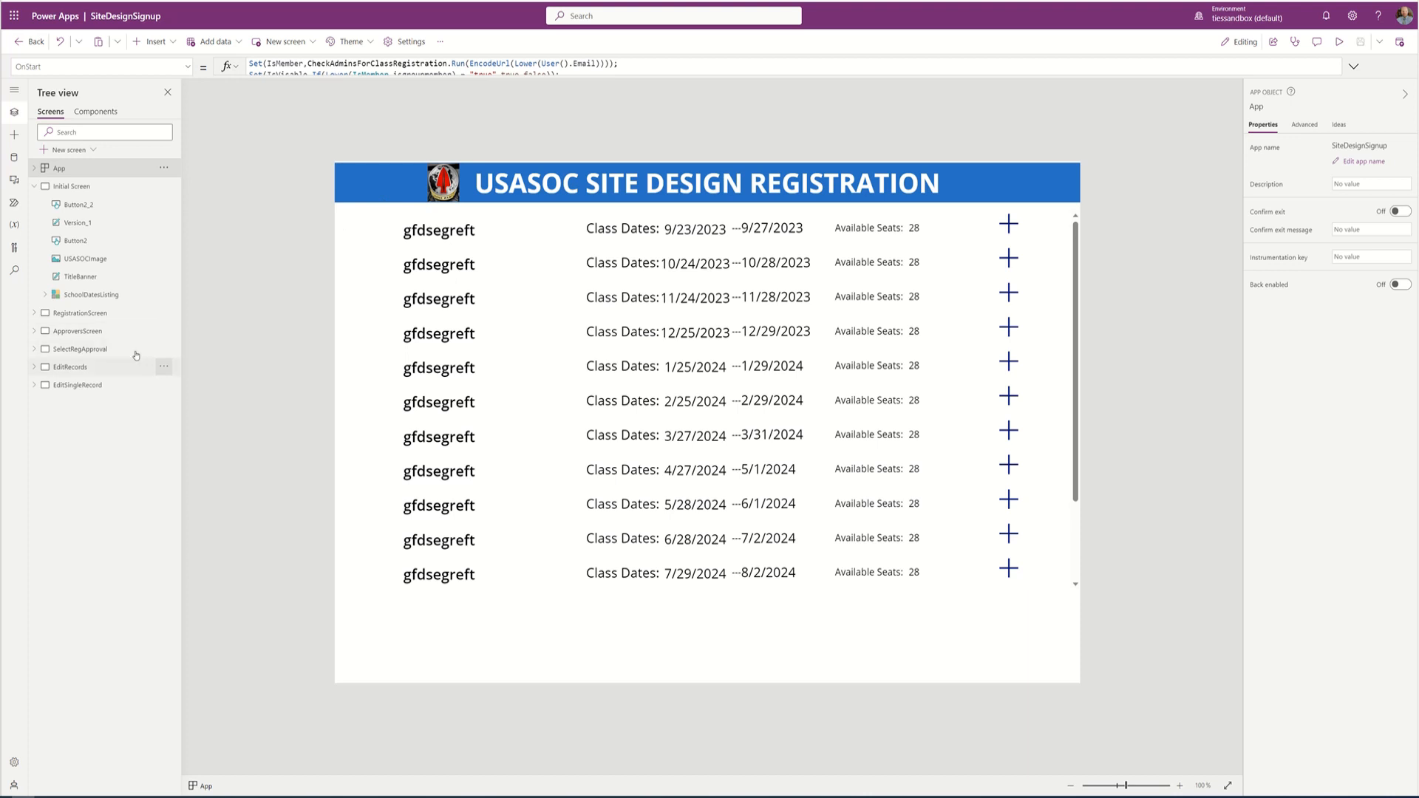
{"action": "left_click", "coordinate": [77, 331]}
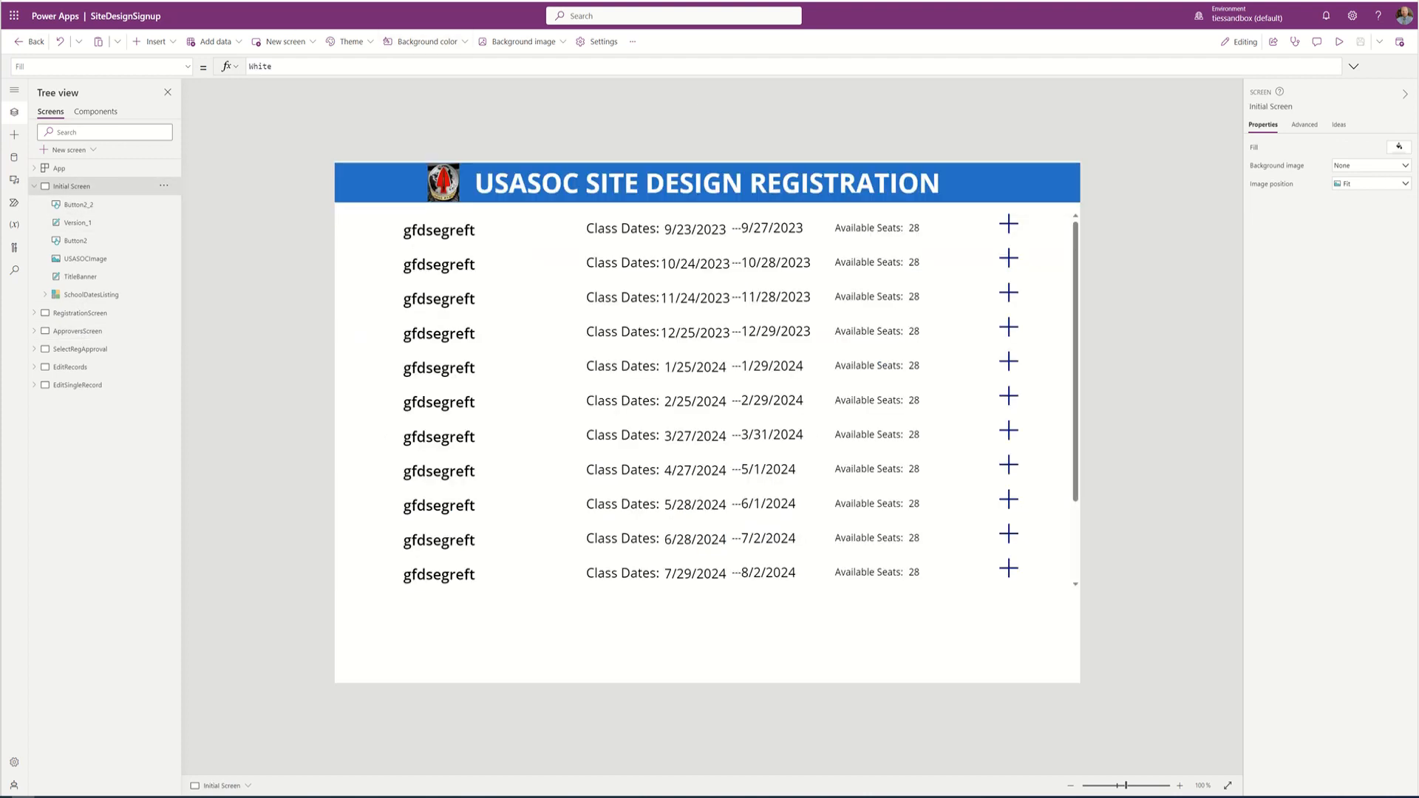
{"action": "left_click", "coordinate": [175, 43]}
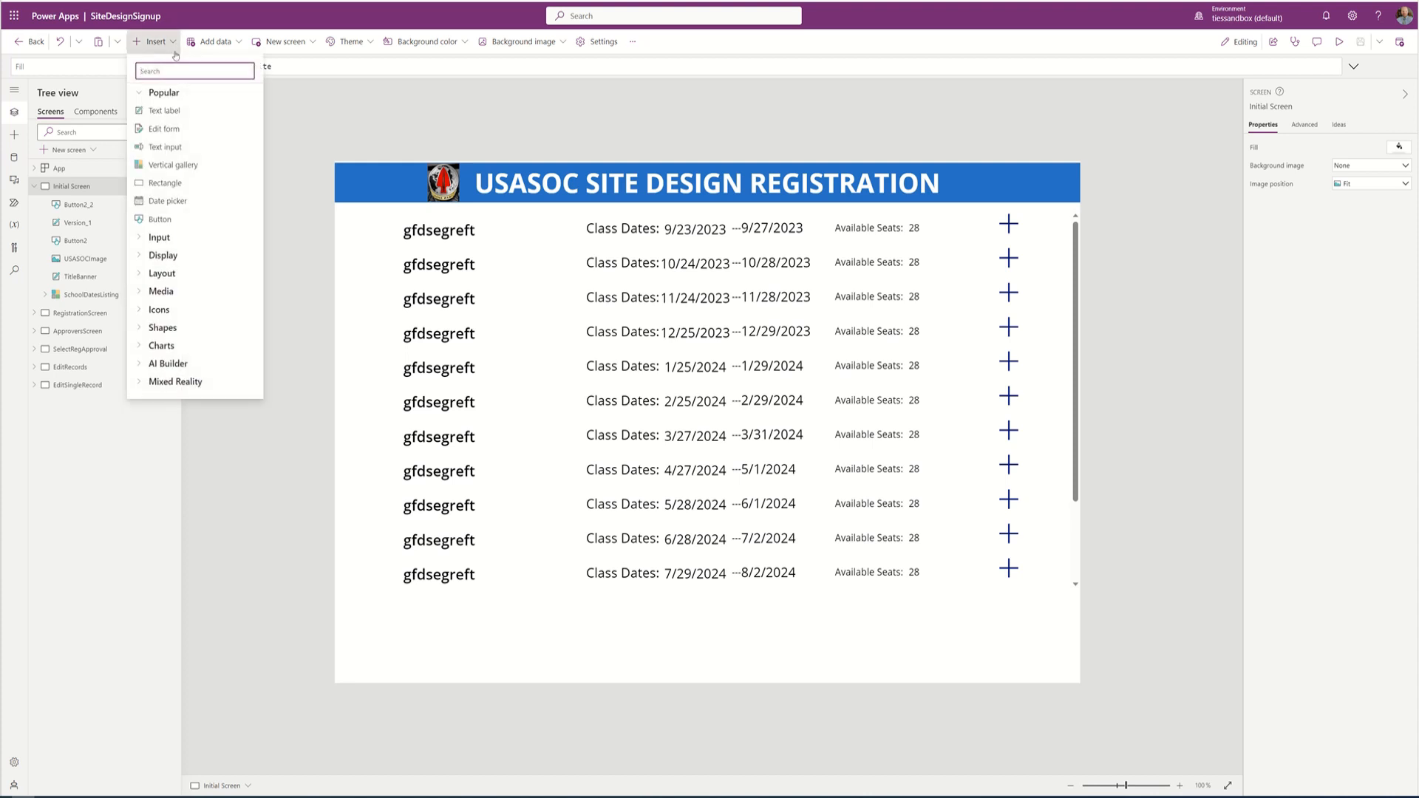
{"action": "left_click", "coordinate": [149, 312]}
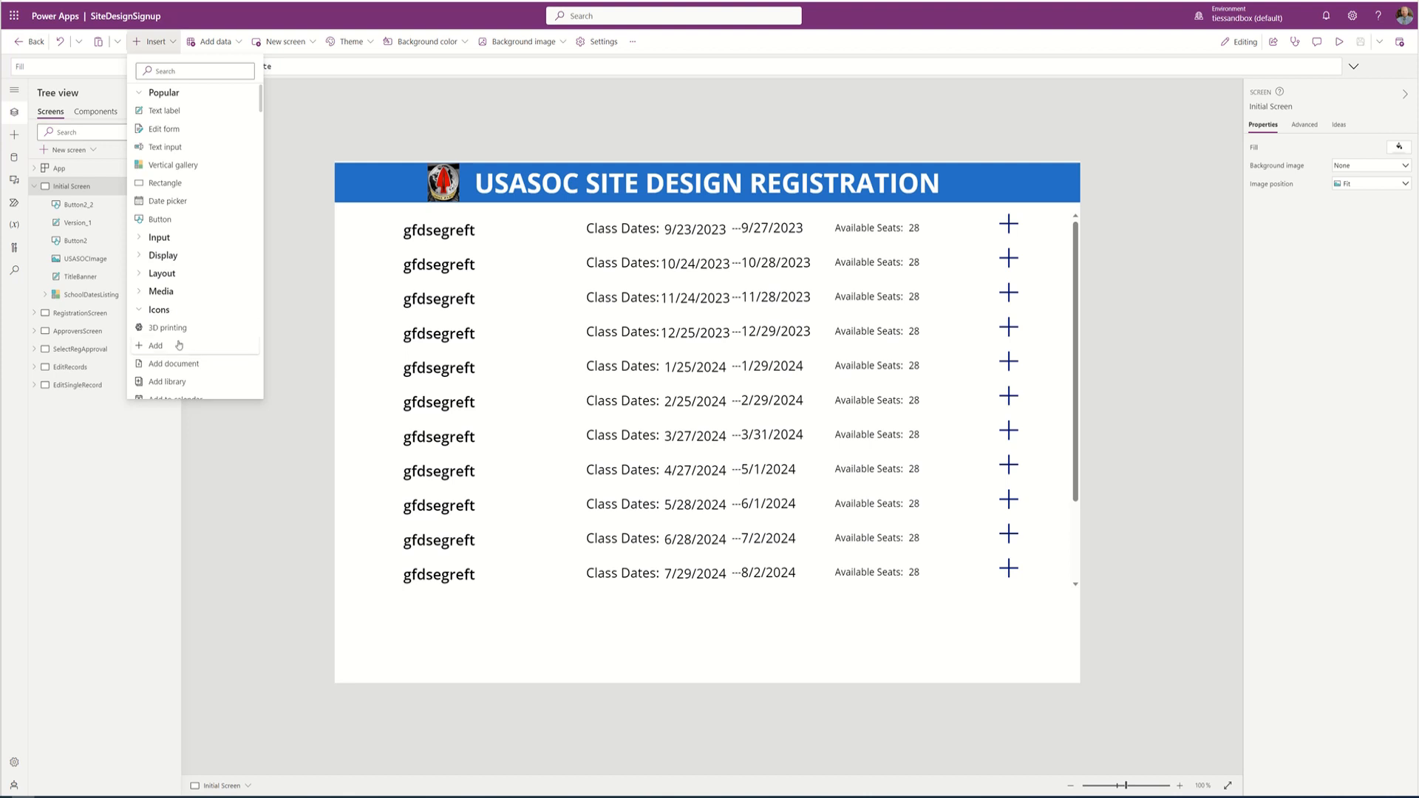
{"action": "scroll", "coordinate": [179, 344], "scroll_direction": "down", "scroll_amount": 4}
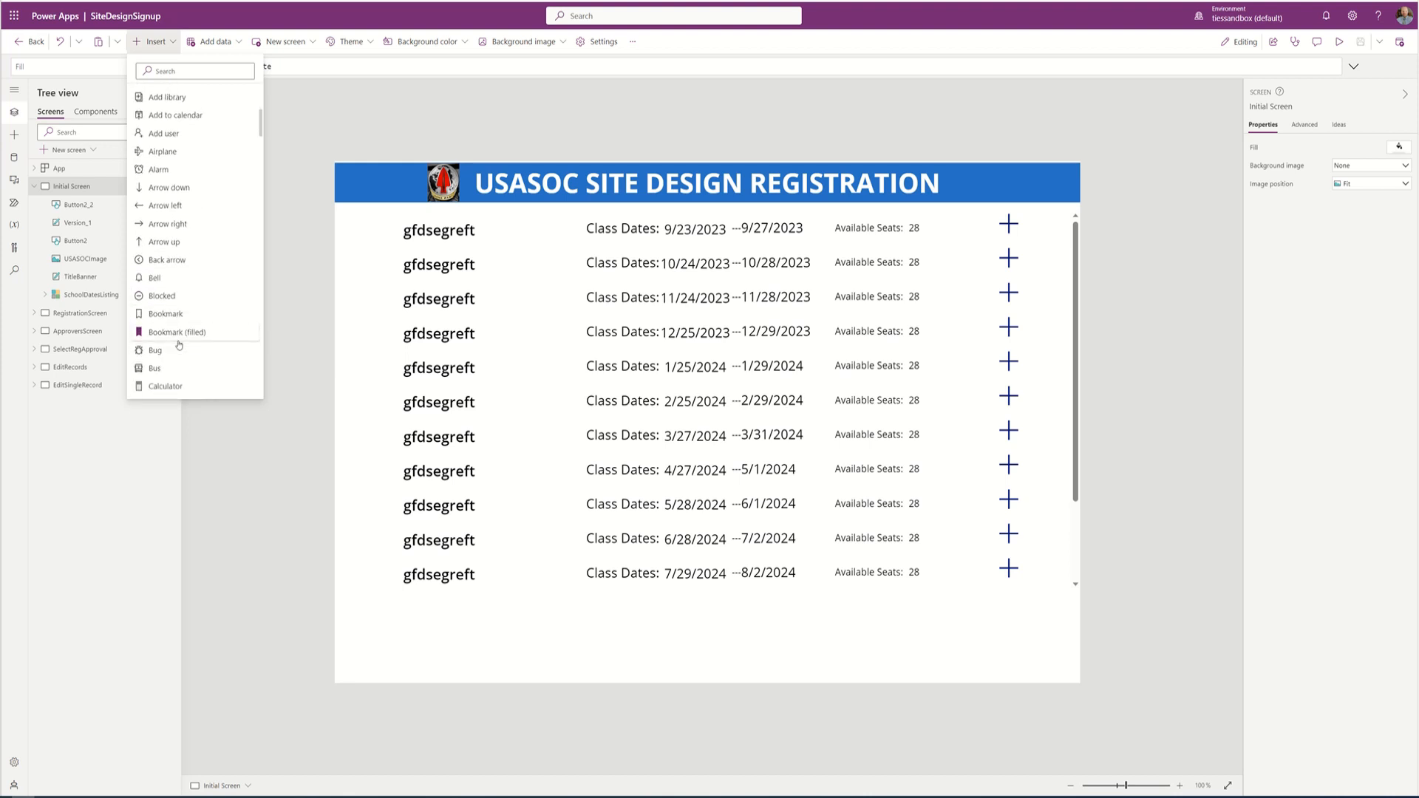
{"action": "scroll", "coordinate": [179, 344], "scroll_direction": "down", "scroll_amount": 4}
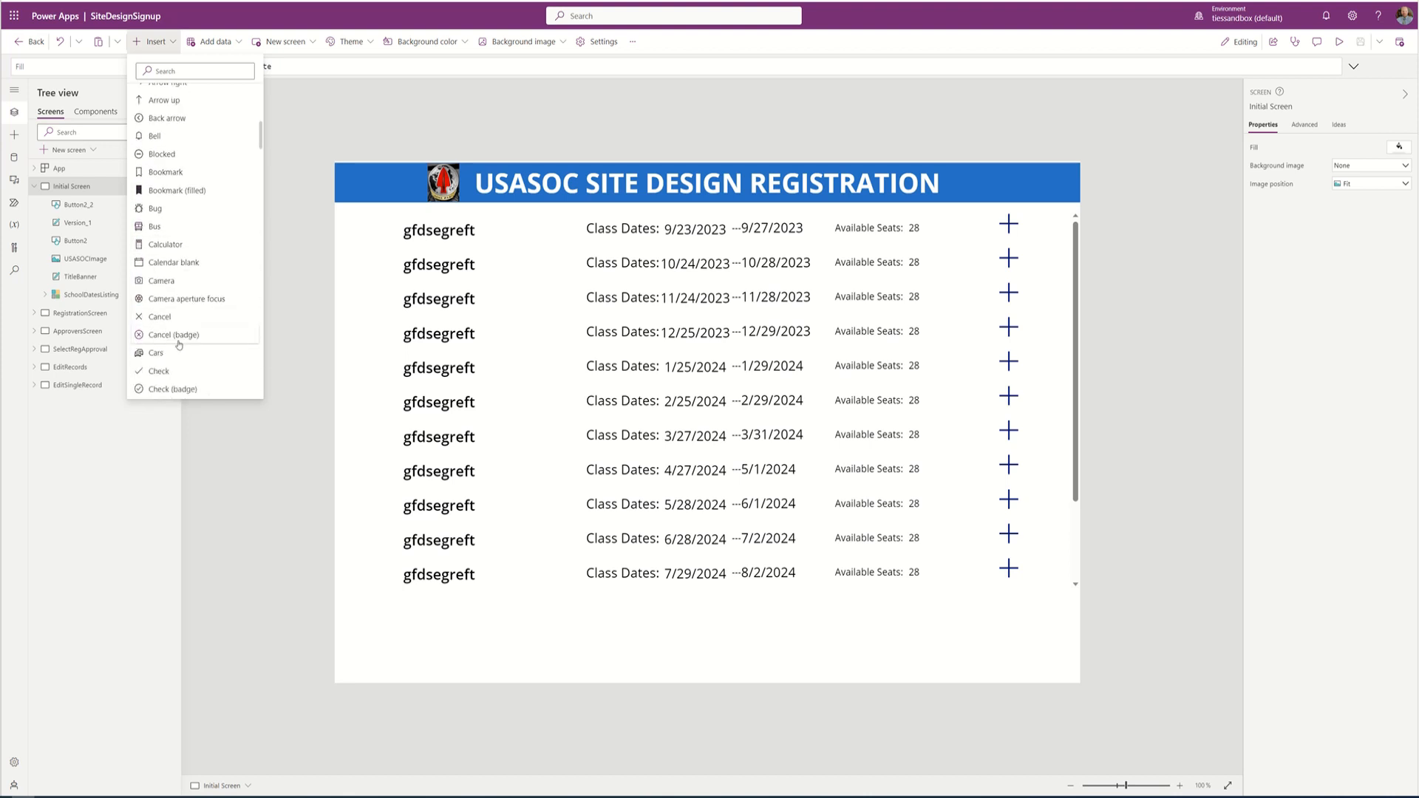
{"action": "scroll", "coordinate": [179, 345], "scroll_direction": "down", "scroll_amount": 2}
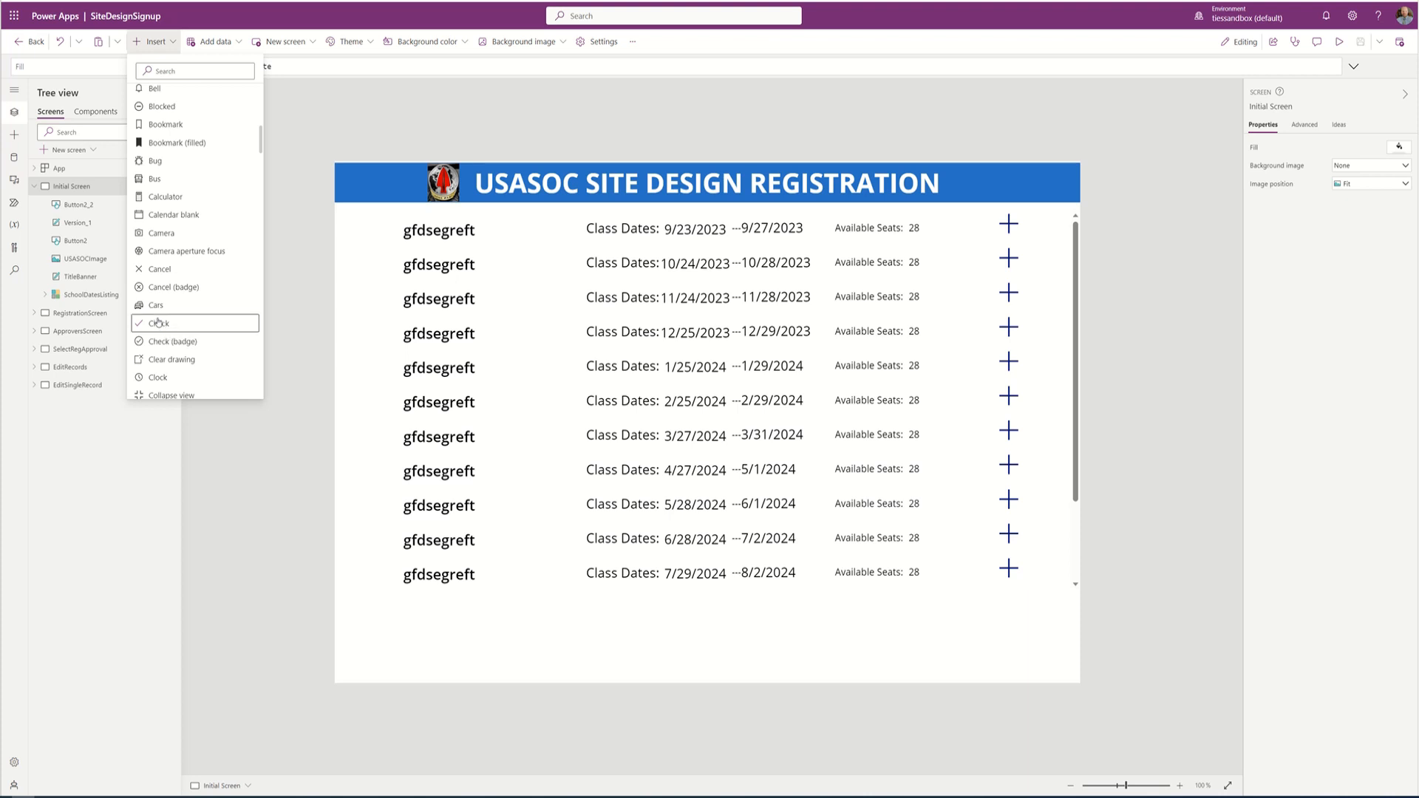
{"action": "left_click", "coordinate": [160, 324]}
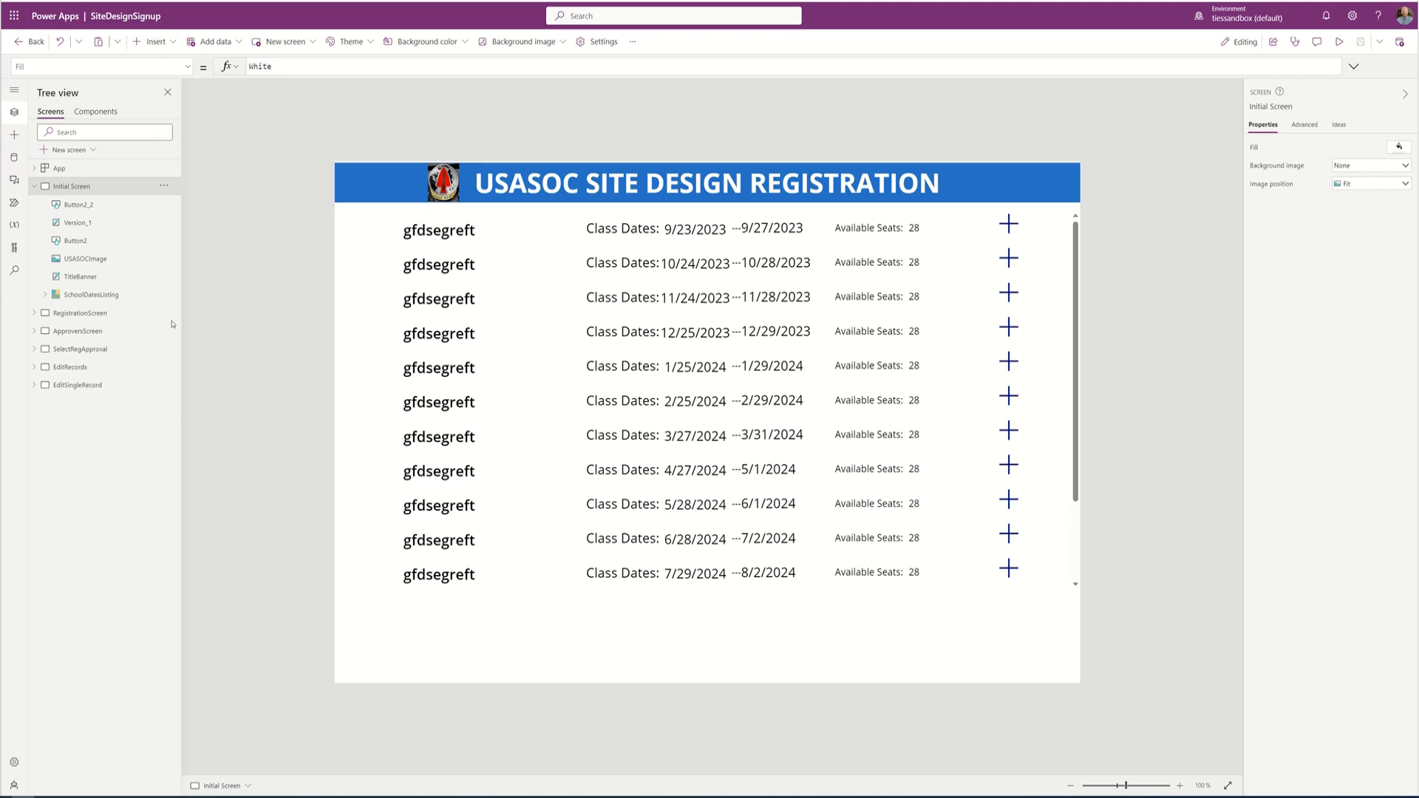
Place the Check icon, sized about 41 by 40, at the right end of the title banner and color it white
{"action": "left_click_drag", "start_coordinate": [397, 210], "coordinate": [1020, 179]}
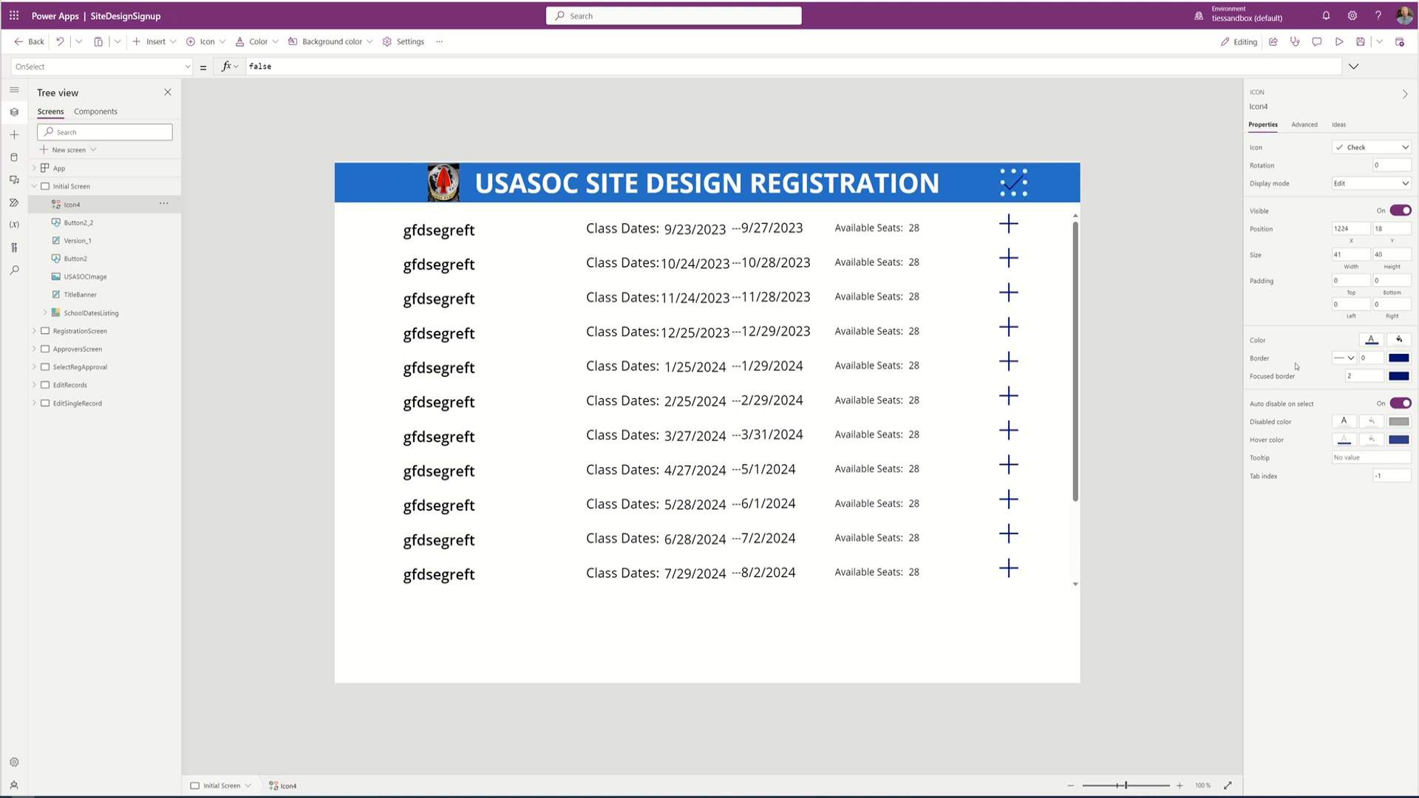
{"action": "left_click", "coordinate": [1373, 341]}
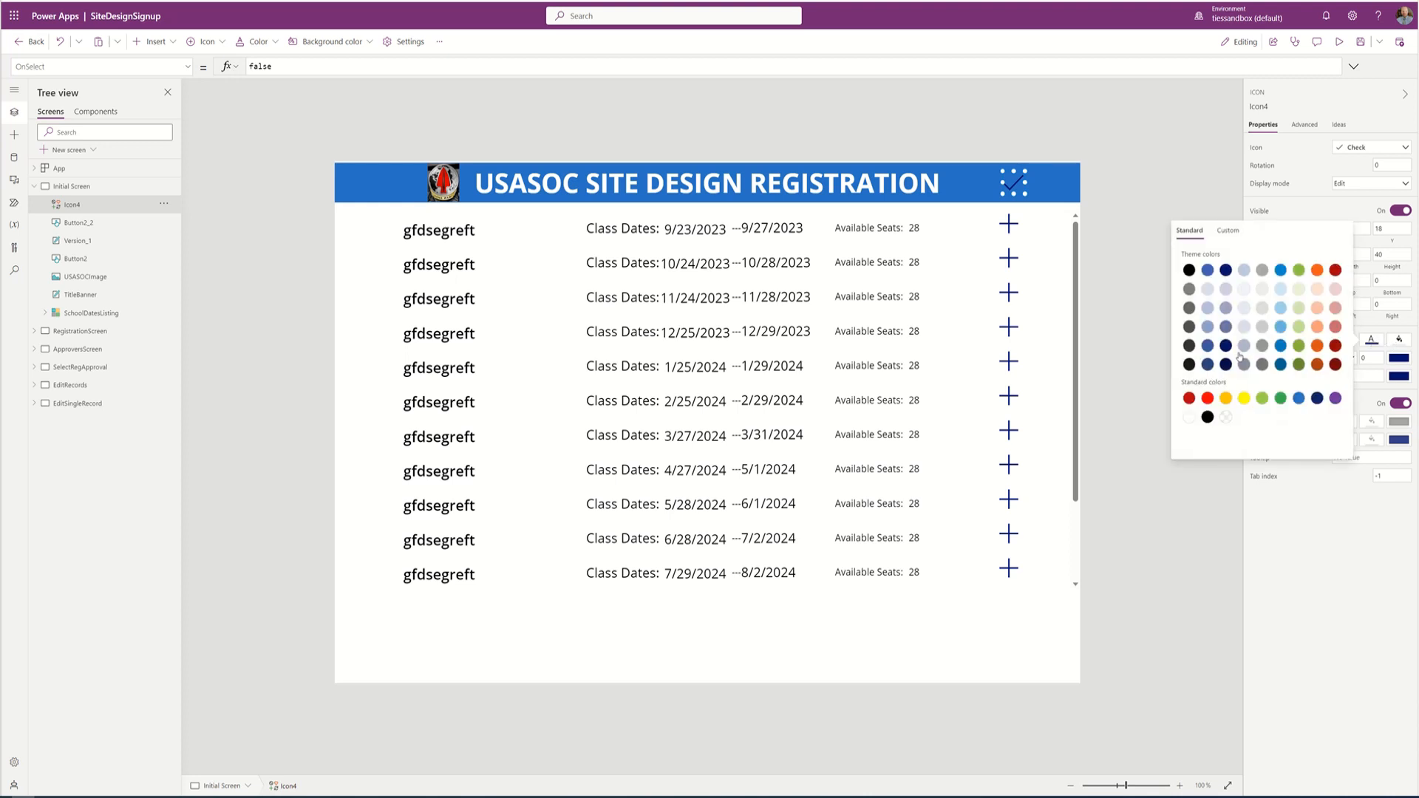
{"action": "left_click", "coordinate": [1189, 418]}
Set the Check icon's Visible property to the IsVisable variable
{"action": "left_click", "coordinate": [187, 69]}
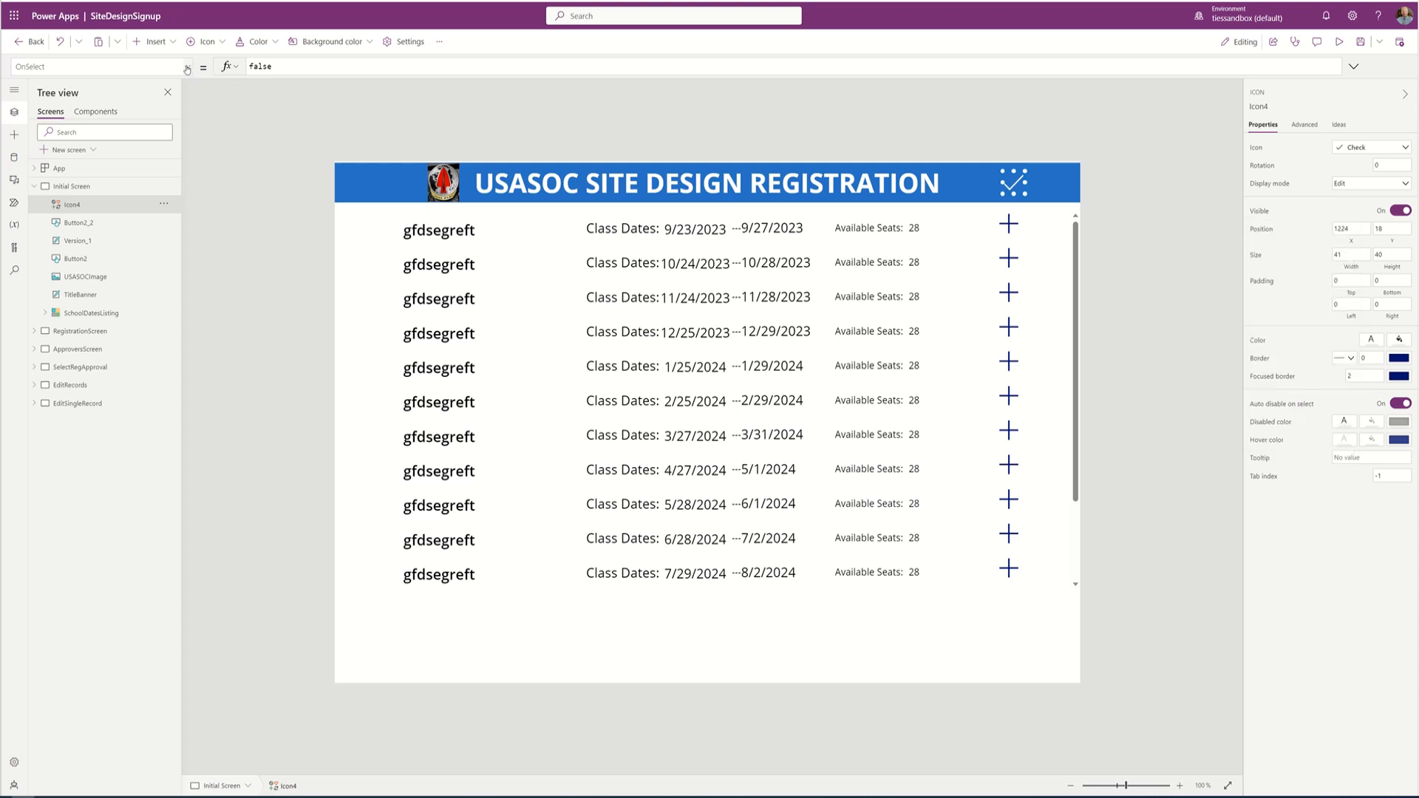
{"action": "scroll", "coordinate": [168, 233], "scroll_direction": "down", "scroll_amount": 3}
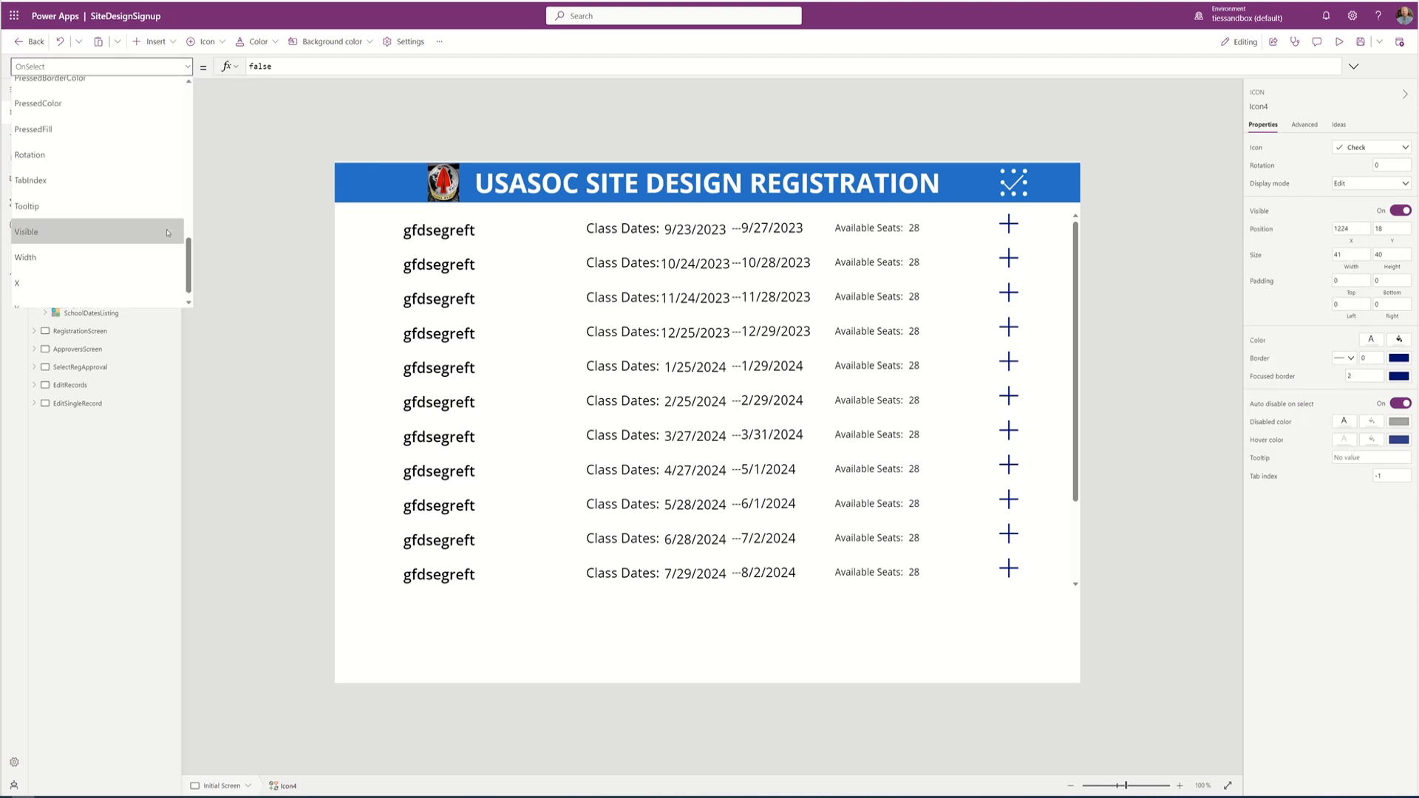
{"action": "left_click", "coordinate": [77, 222]}
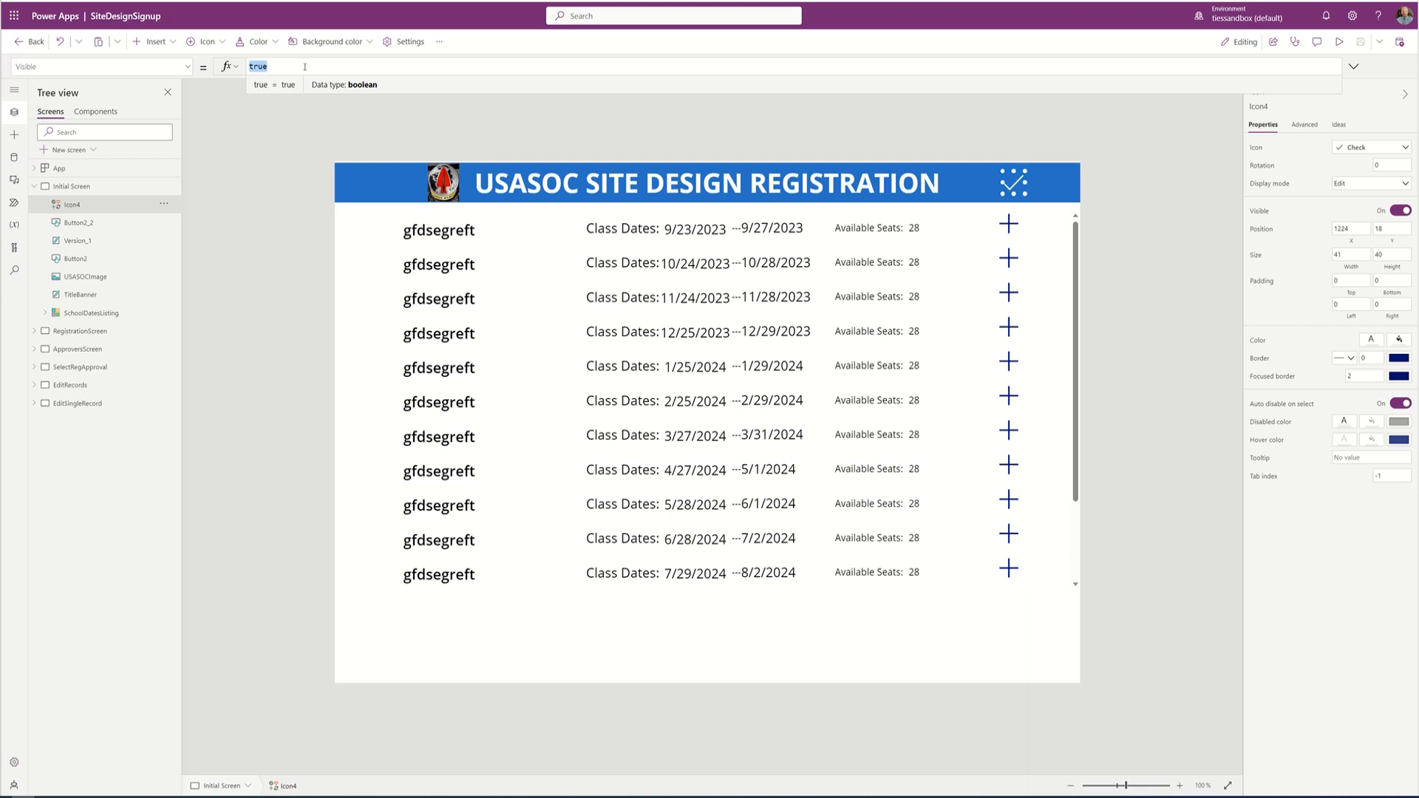
{"action": "type", "text": "IsV"}
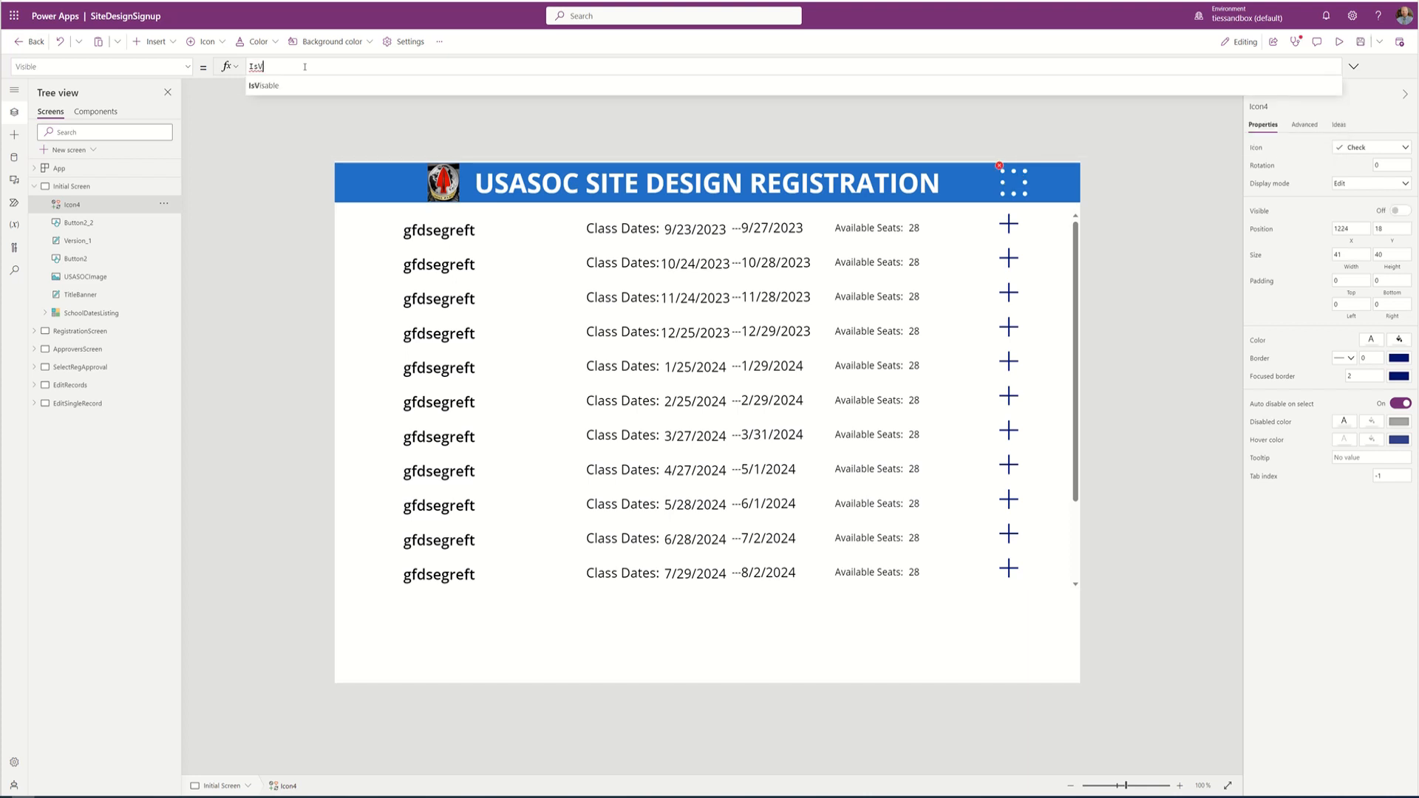
{"action": "key", "text": "Tab"}
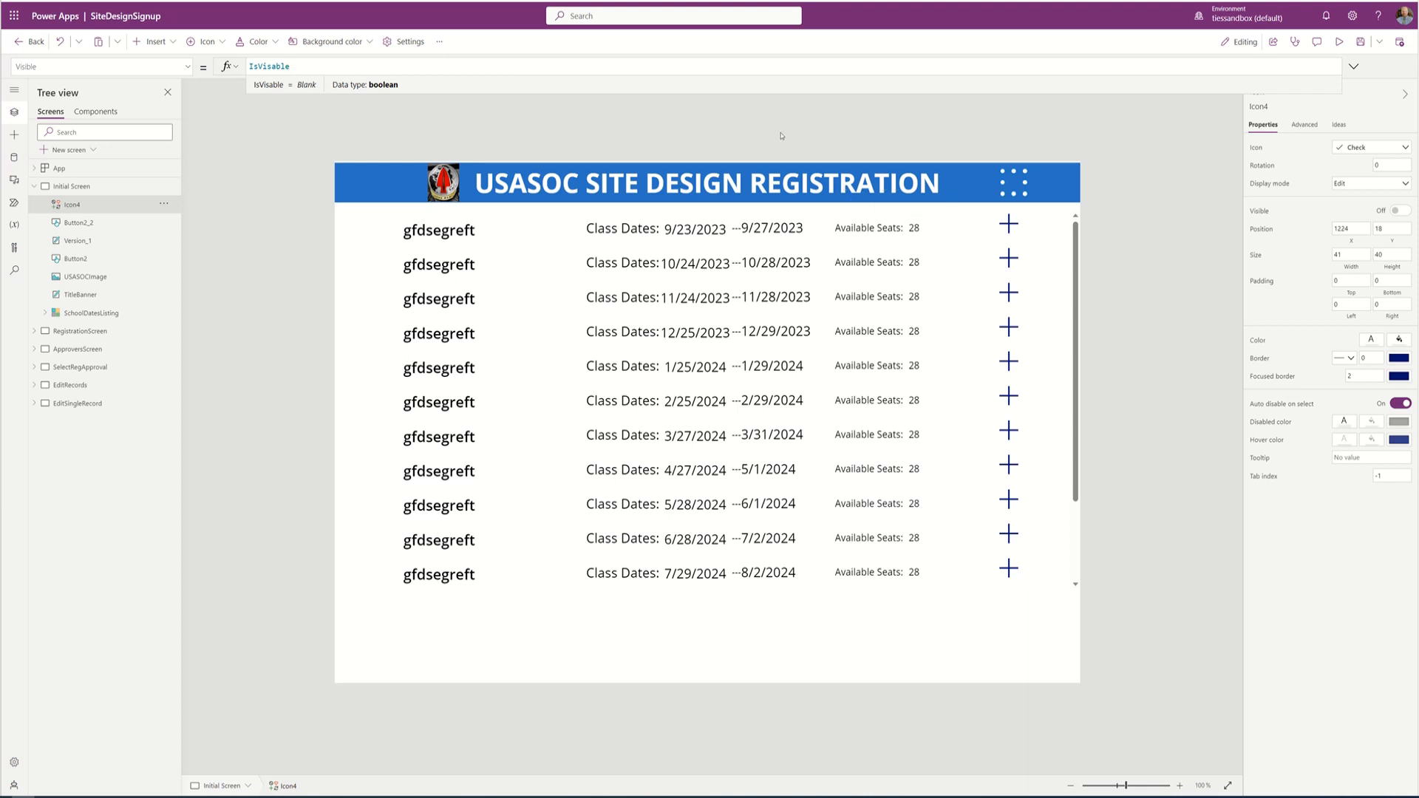
Run the app's OnStart formula to evaluate the membership variables
{"action": "left_click", "coordinate": [988, 181]}
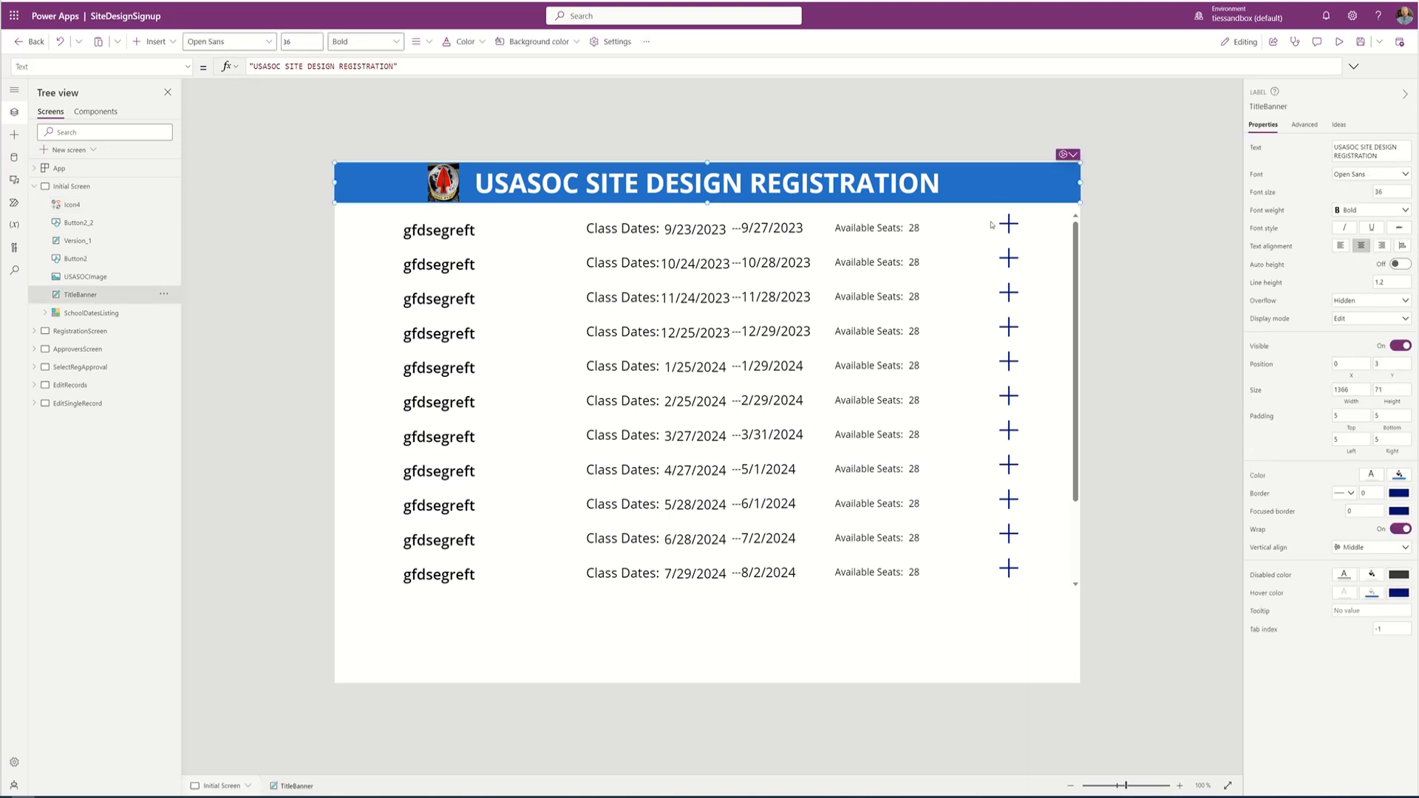
{"action": "right_click", "coordinate": [71, 173]}
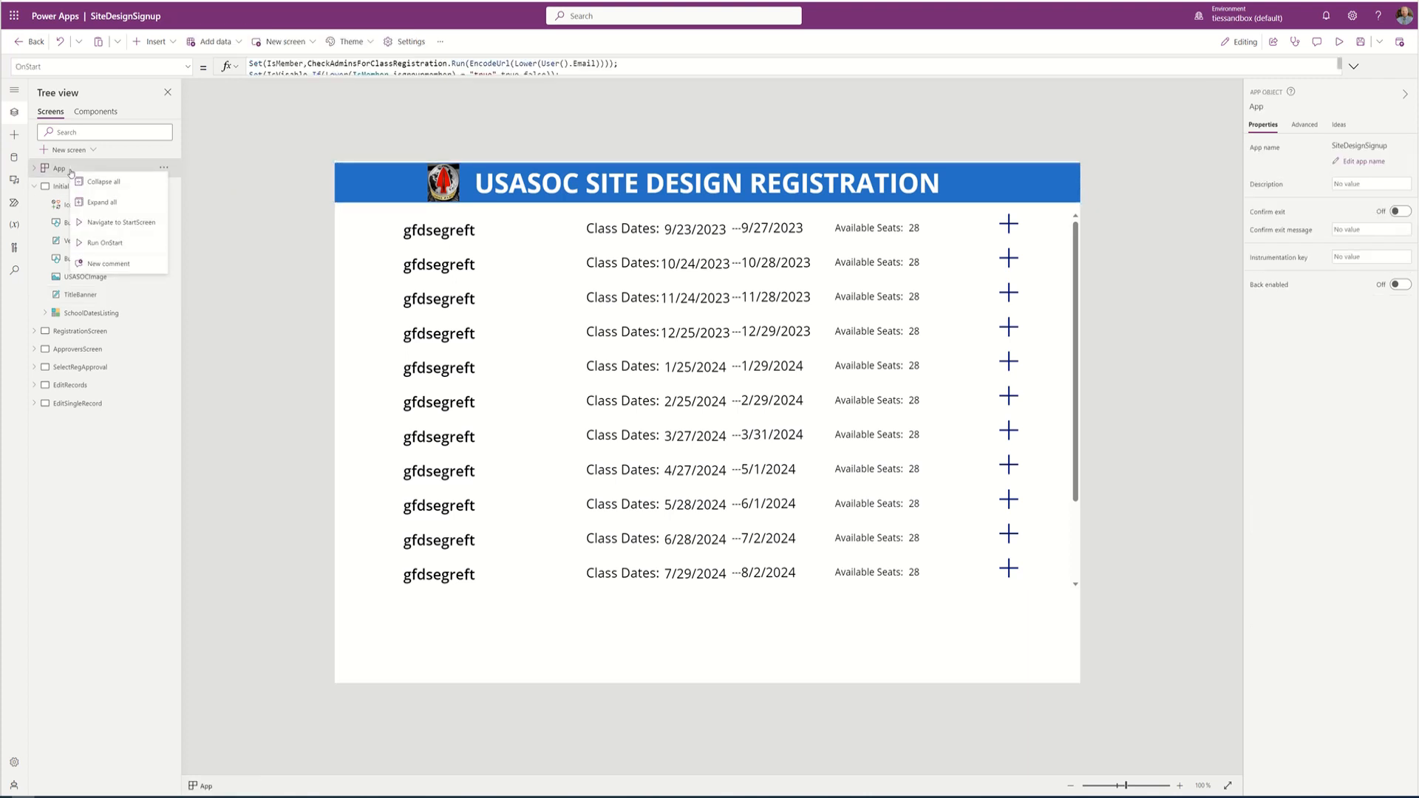
{"action": "left_click", "coordinate": [103, 244]}
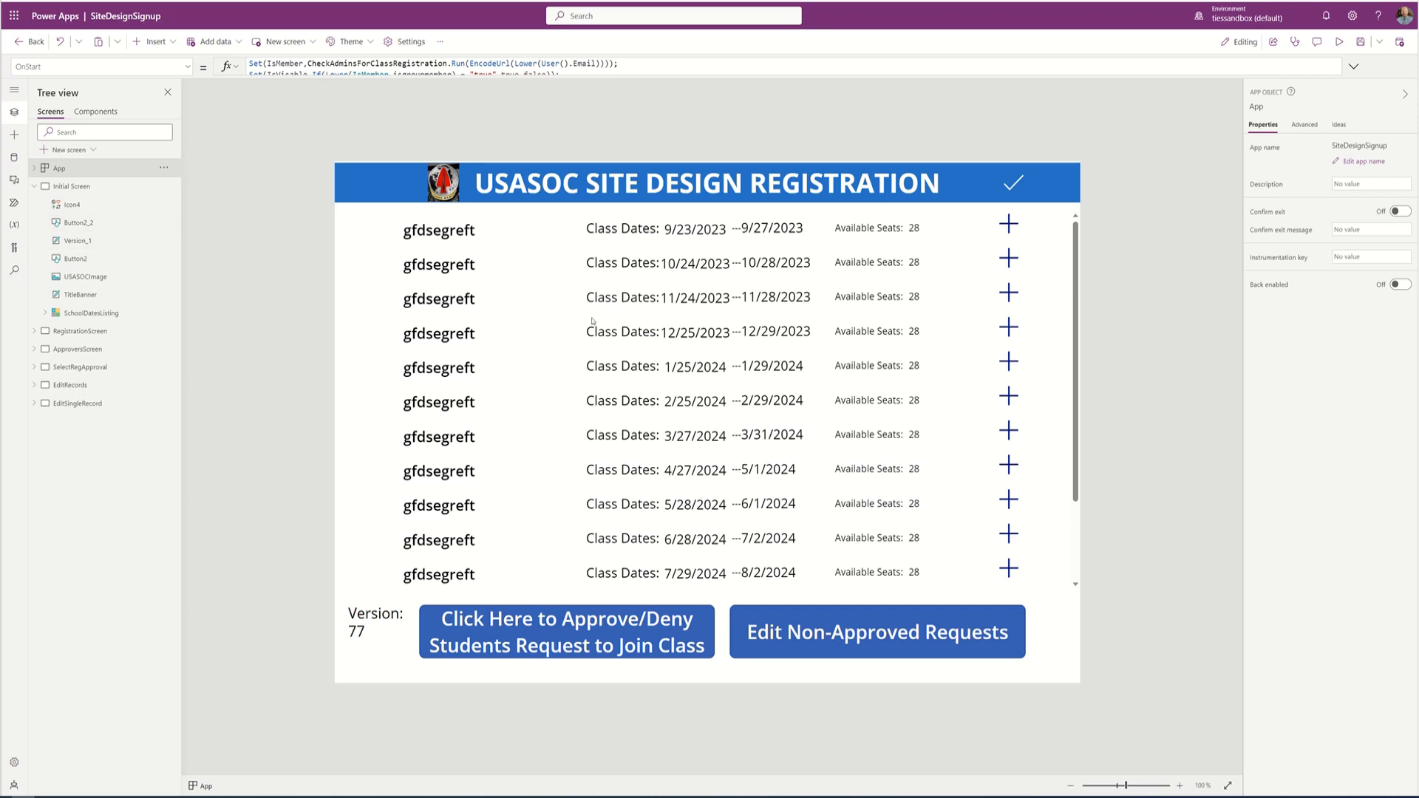
{"action": "left_click", "coordinate": [188, 67]}
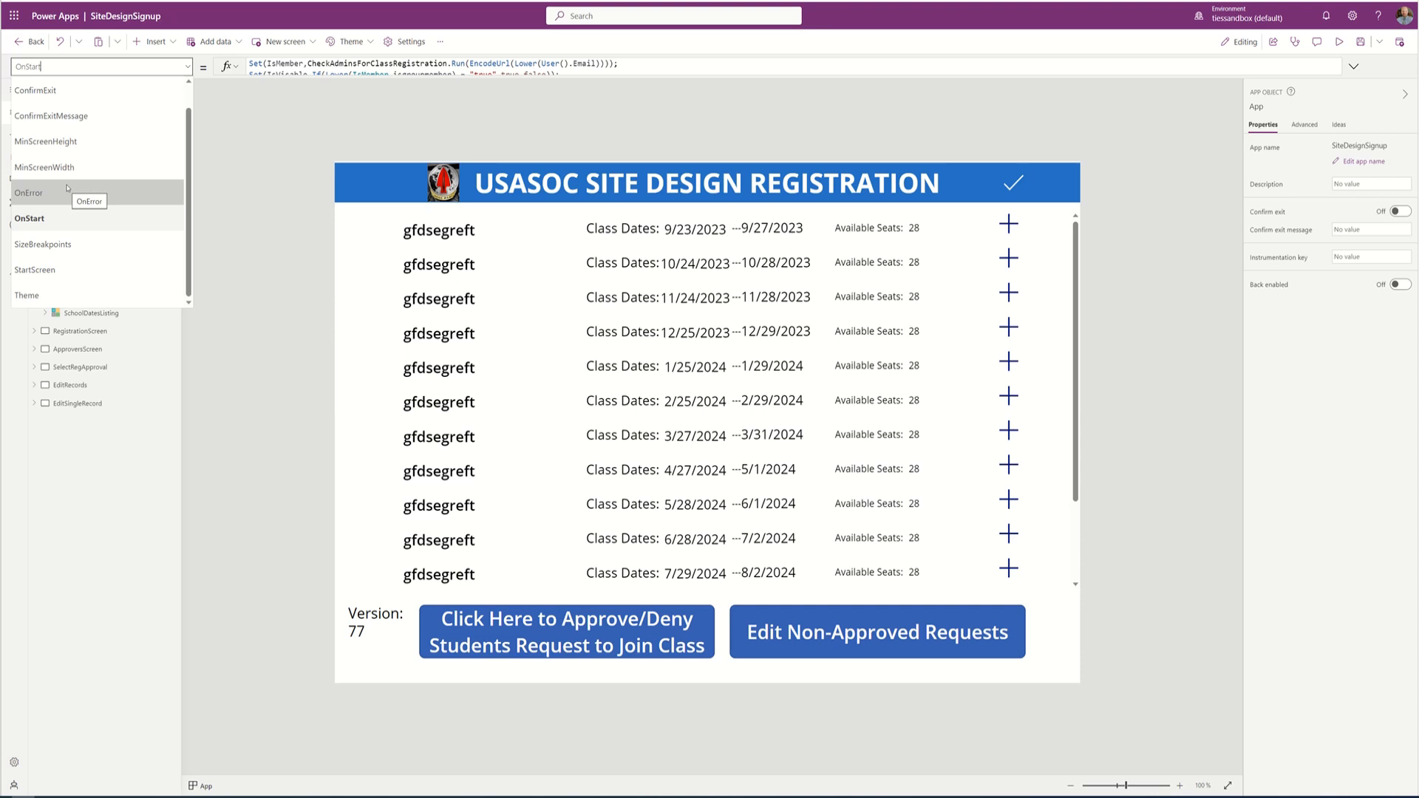
{"action": "scroll", "coordinate": [75, 187], "scroll_direction": "up", "scroll_amount": 1}
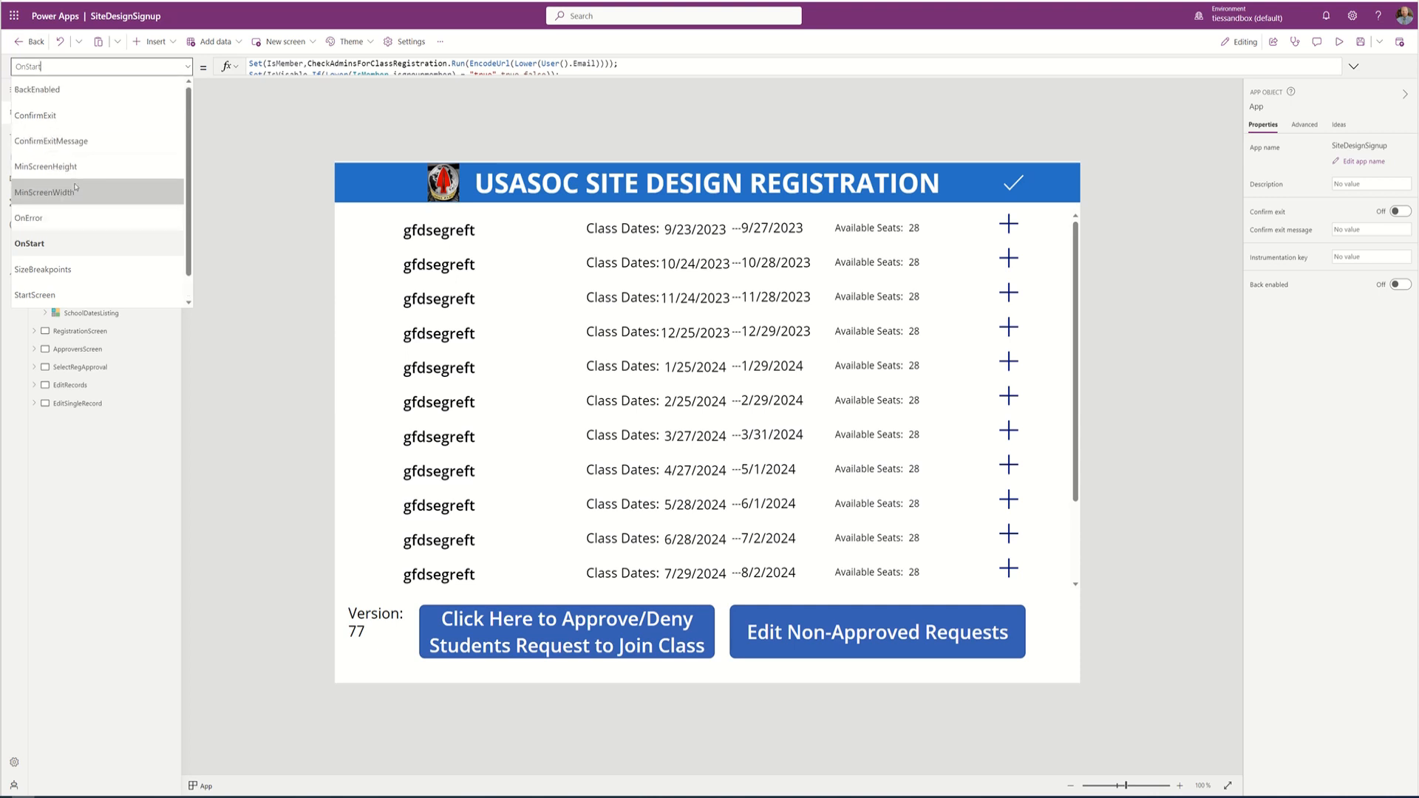
{"action": "scroll", "coordinate": [74, 187], "scroll_direction": "down", "scroll_amount": 1}
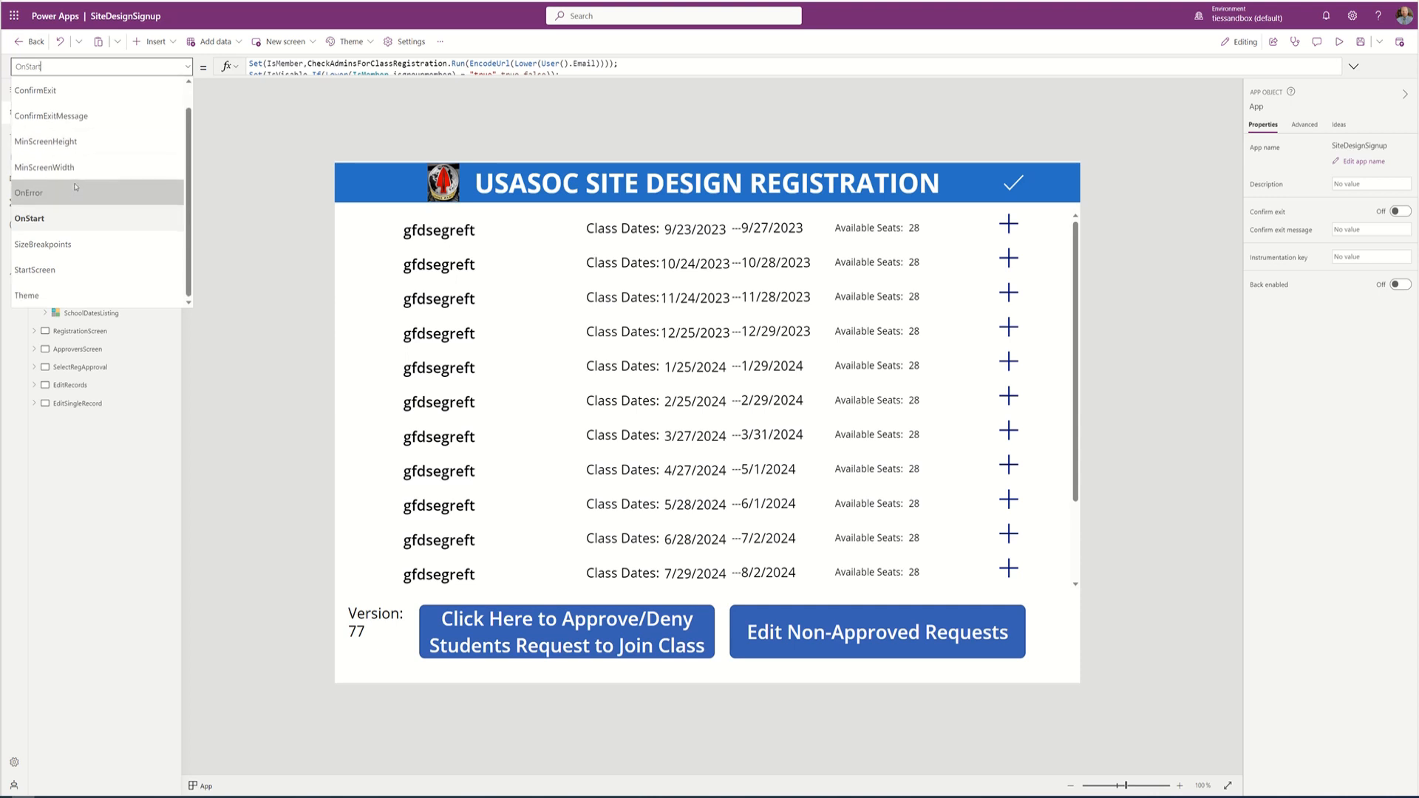
Set the Check icon's DisplayMode property to If(IsVisable,DisplayMode.Edit,DisplayMode.Disabled)
{"action": "left_click", "coordinate": [1014, 182]}
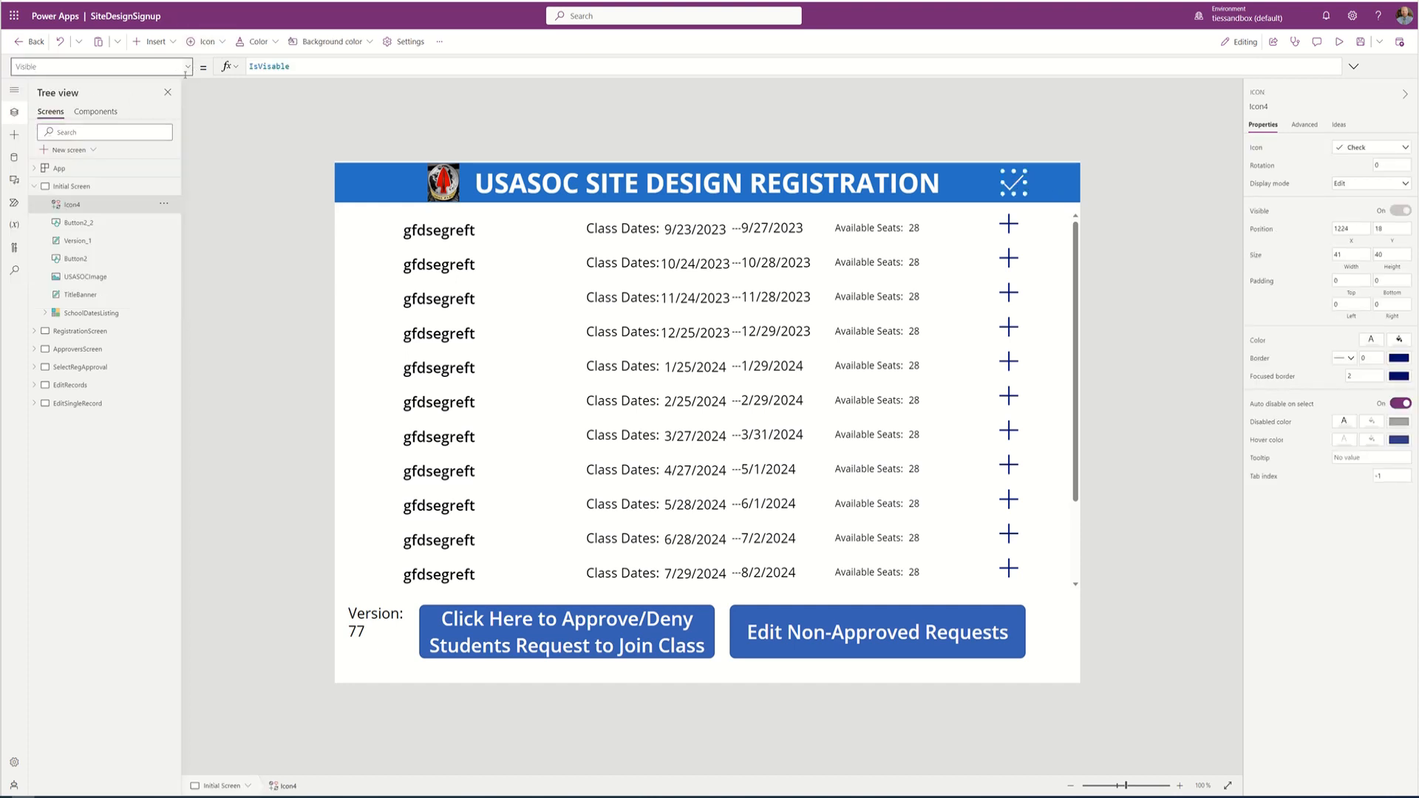
{"action": "left_click", "coordinate": [186, 72]}
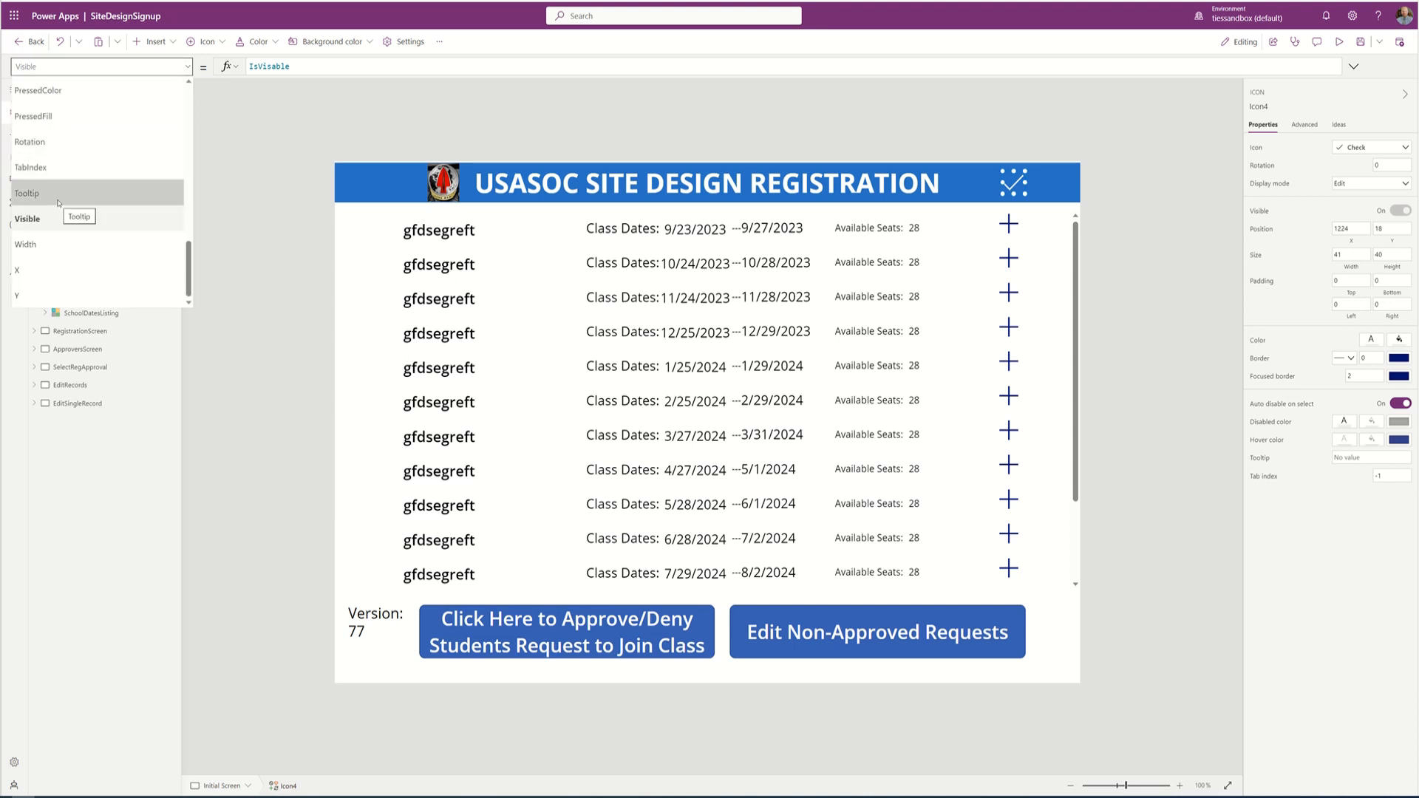
{"action": "scroll", "coordinate": [59, 203], "scroll_direction": "up", "scroll_amount": 1}
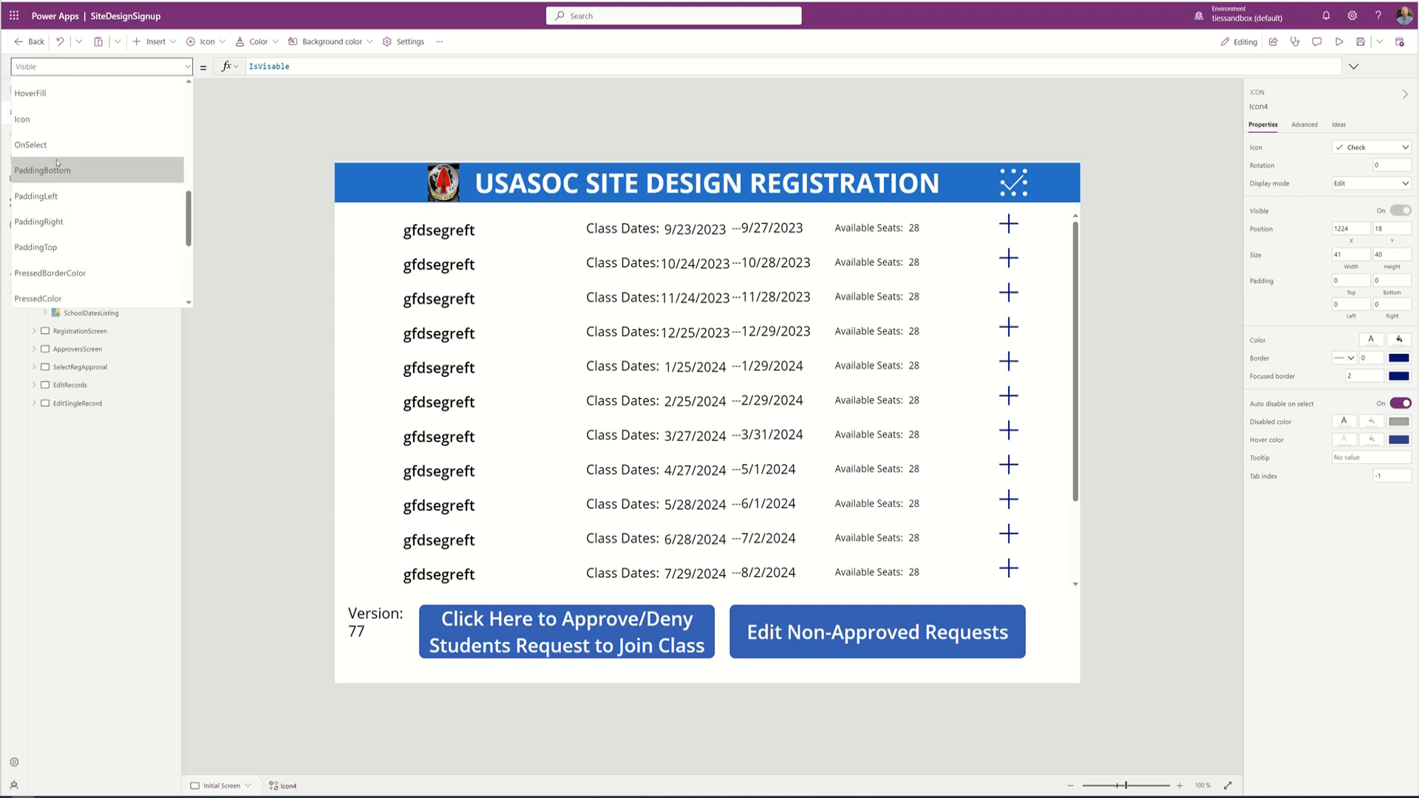
{"action": "scroll", "coordinate": [59, 146], "scroll_direction": "up", "scroll_amount": 2}
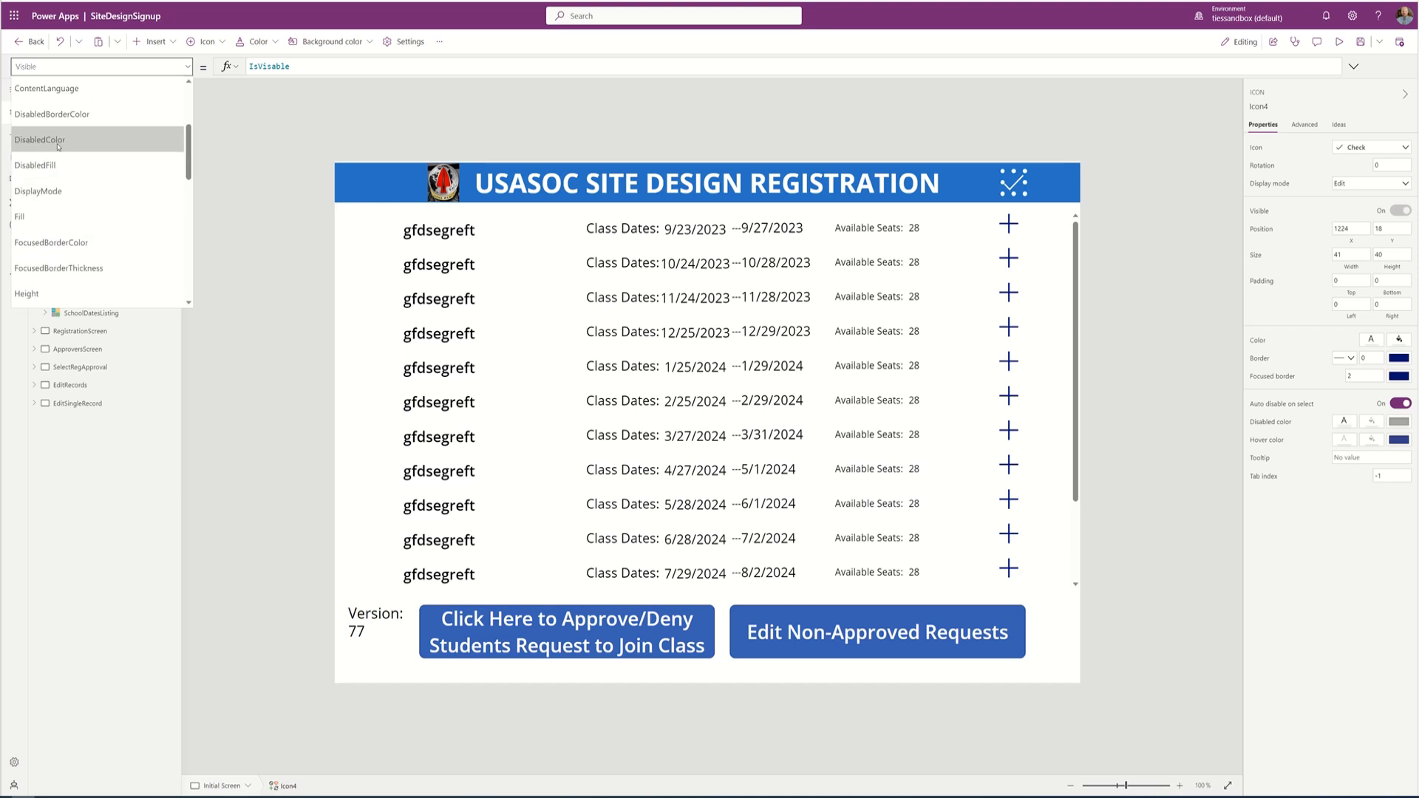
{"action": "scroll", "coordinate": [58, 148], "scroll_direction": "up", "scroll_amount": 1}
{"action": "left_click", "coordinate": [74, 198]}
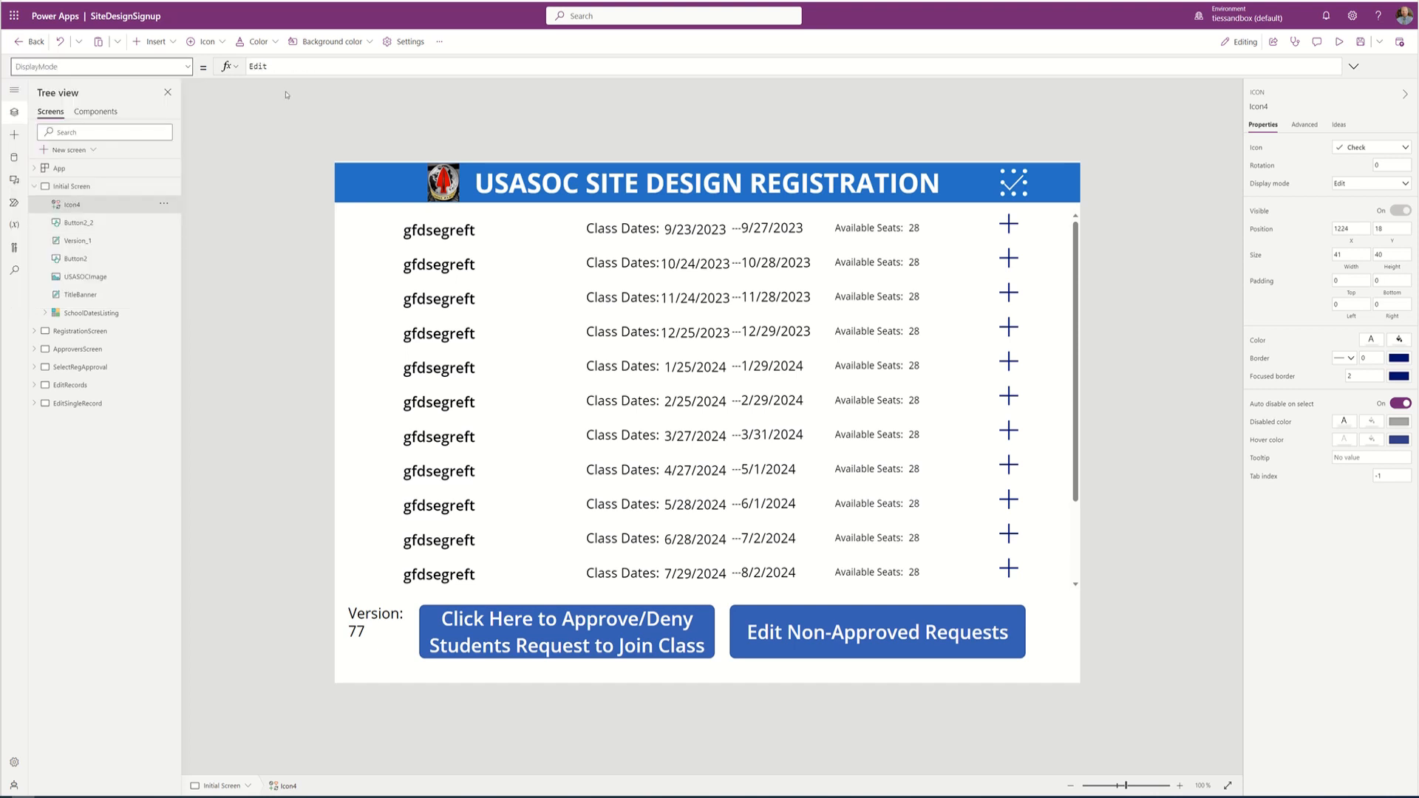
{"action": "left_click", "coordinate": [343, 64]}
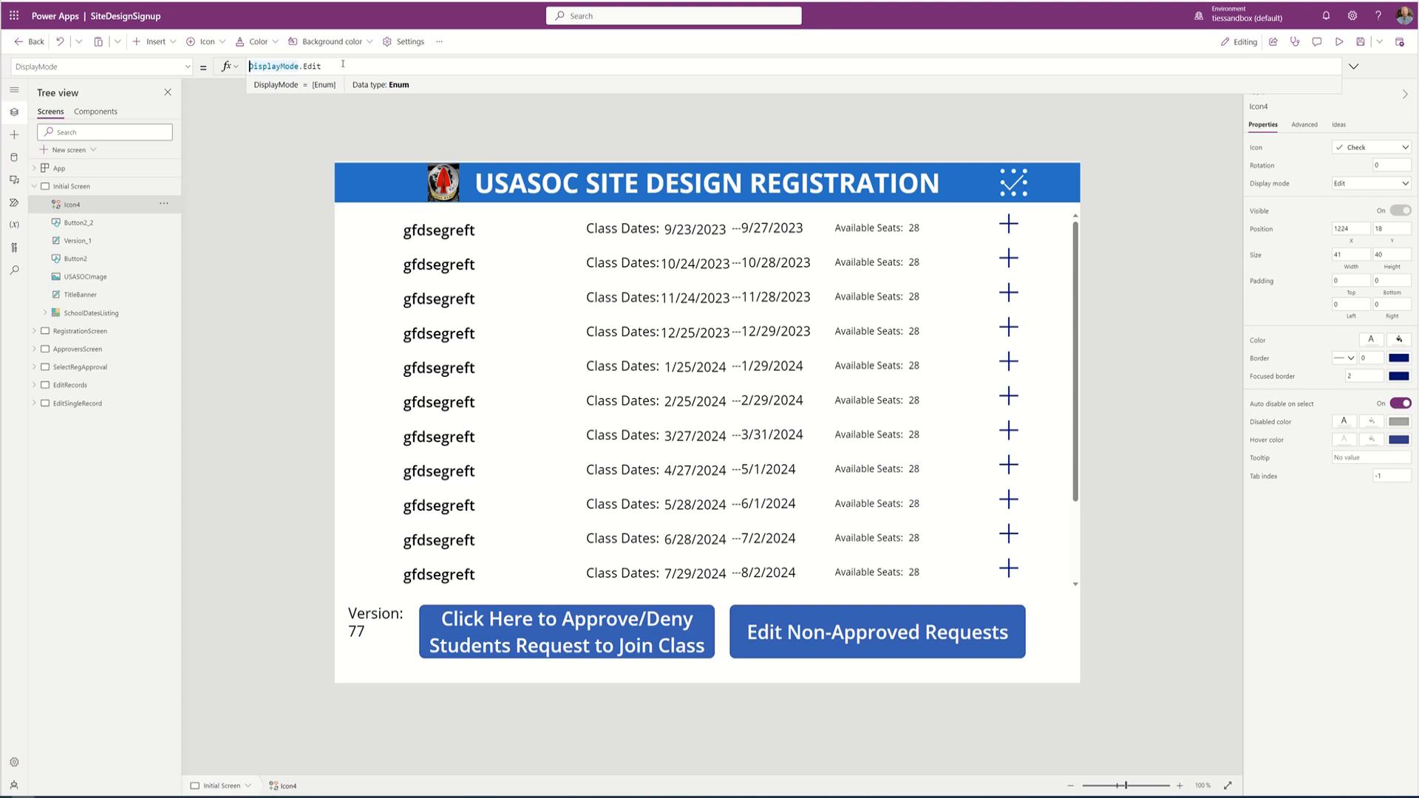
{"action": "type", "text": "If("}
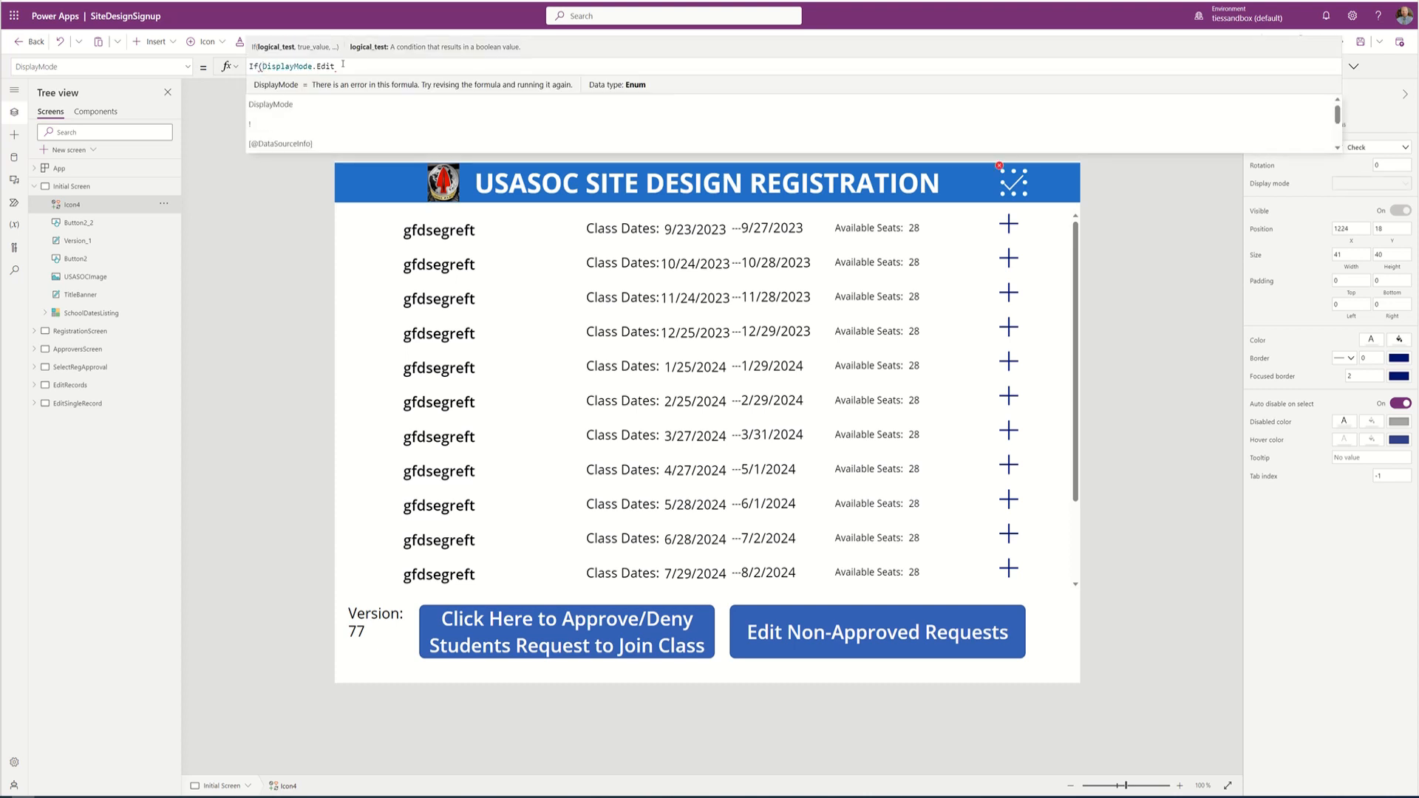
{"action": "type", "text": "isv"}
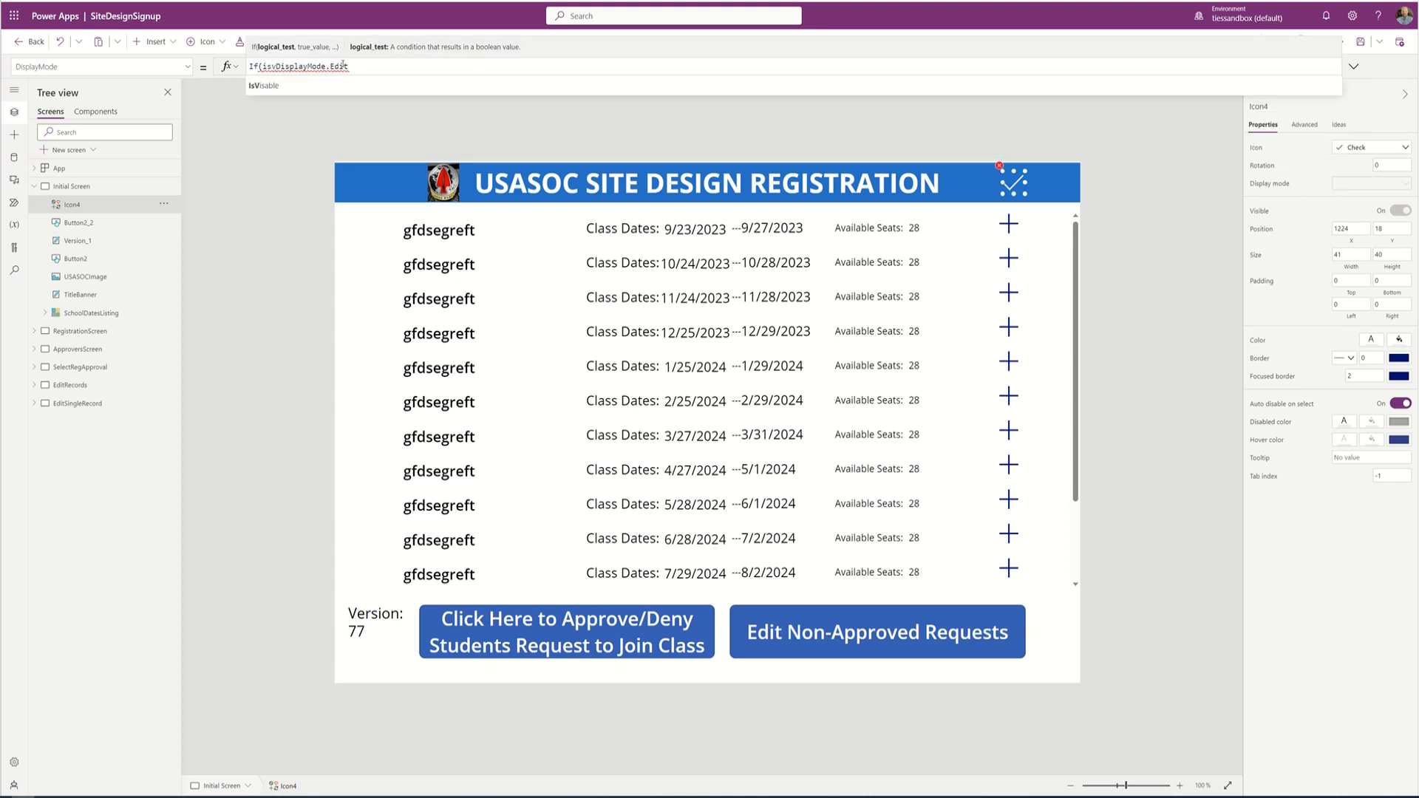
{"action": "key", "text": "Tab"}
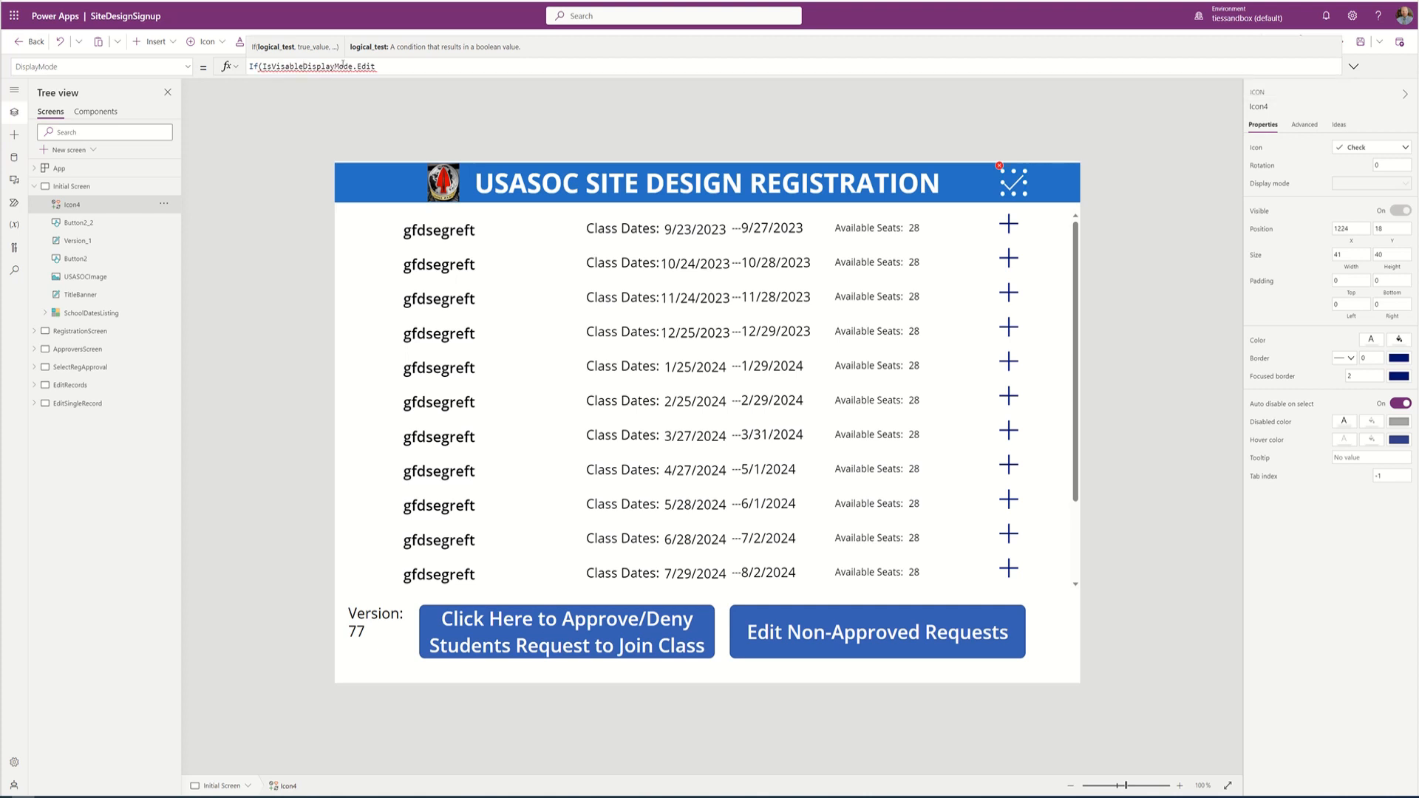
{"action": "type", "text": ","}
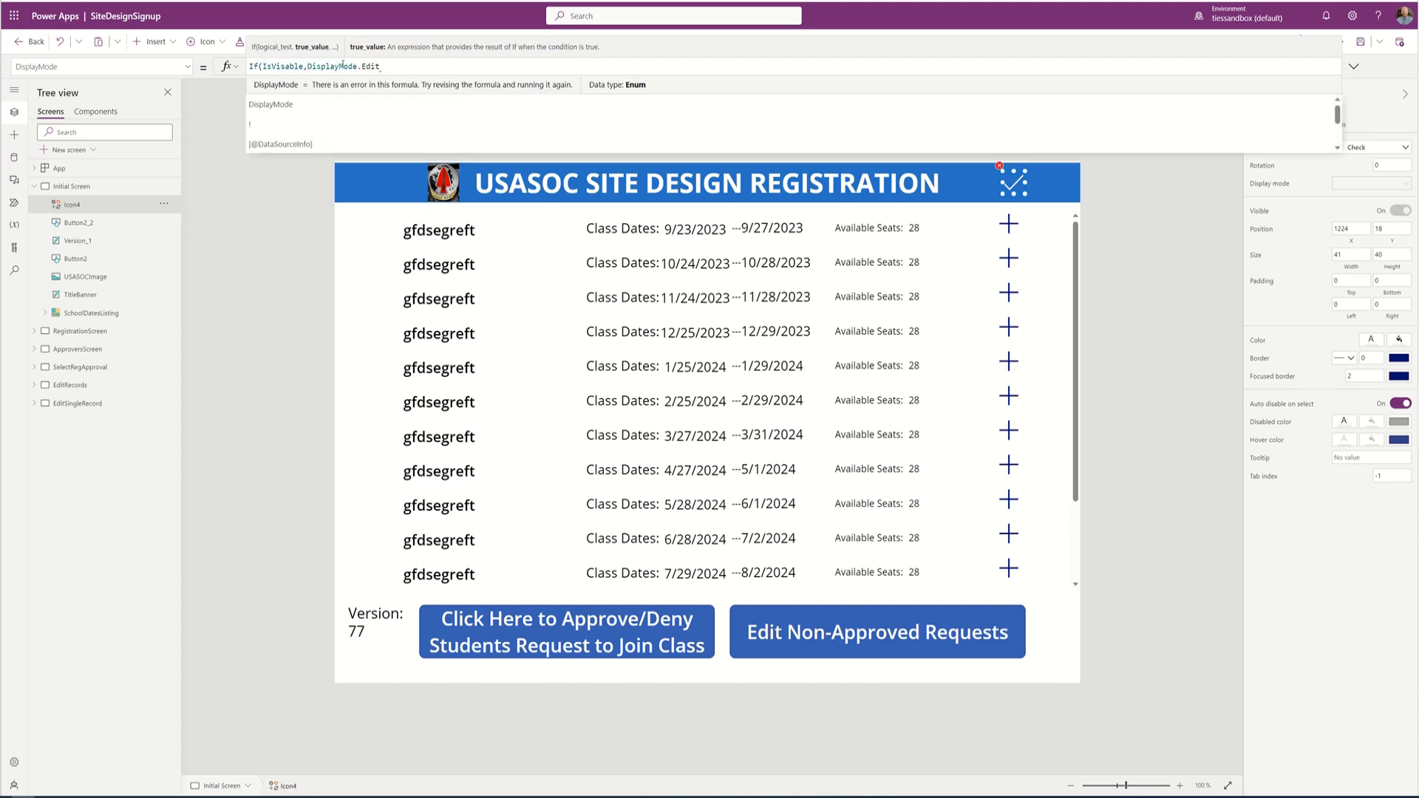
{"action": "key", "text": "End"}
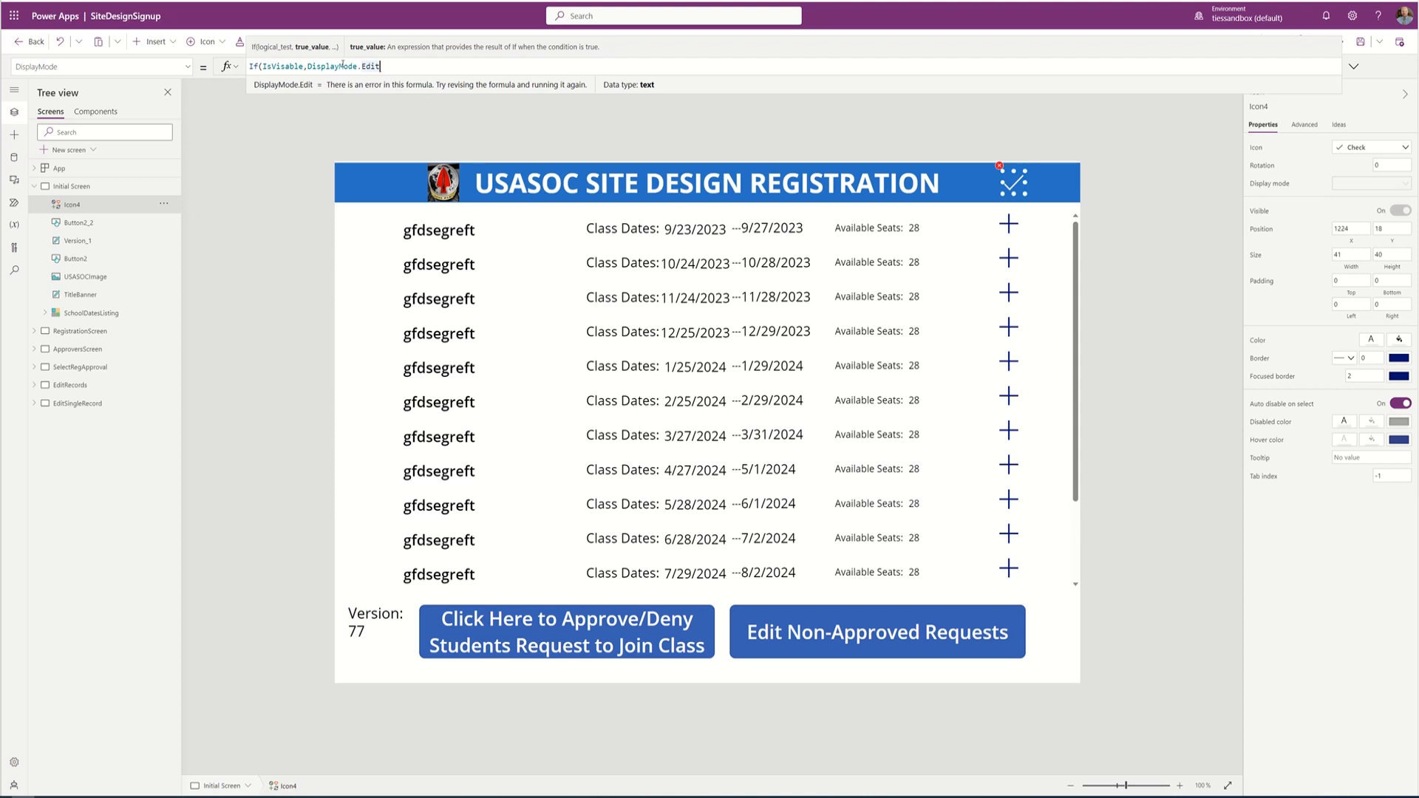
{"action": "type", "text": ",displaym"}
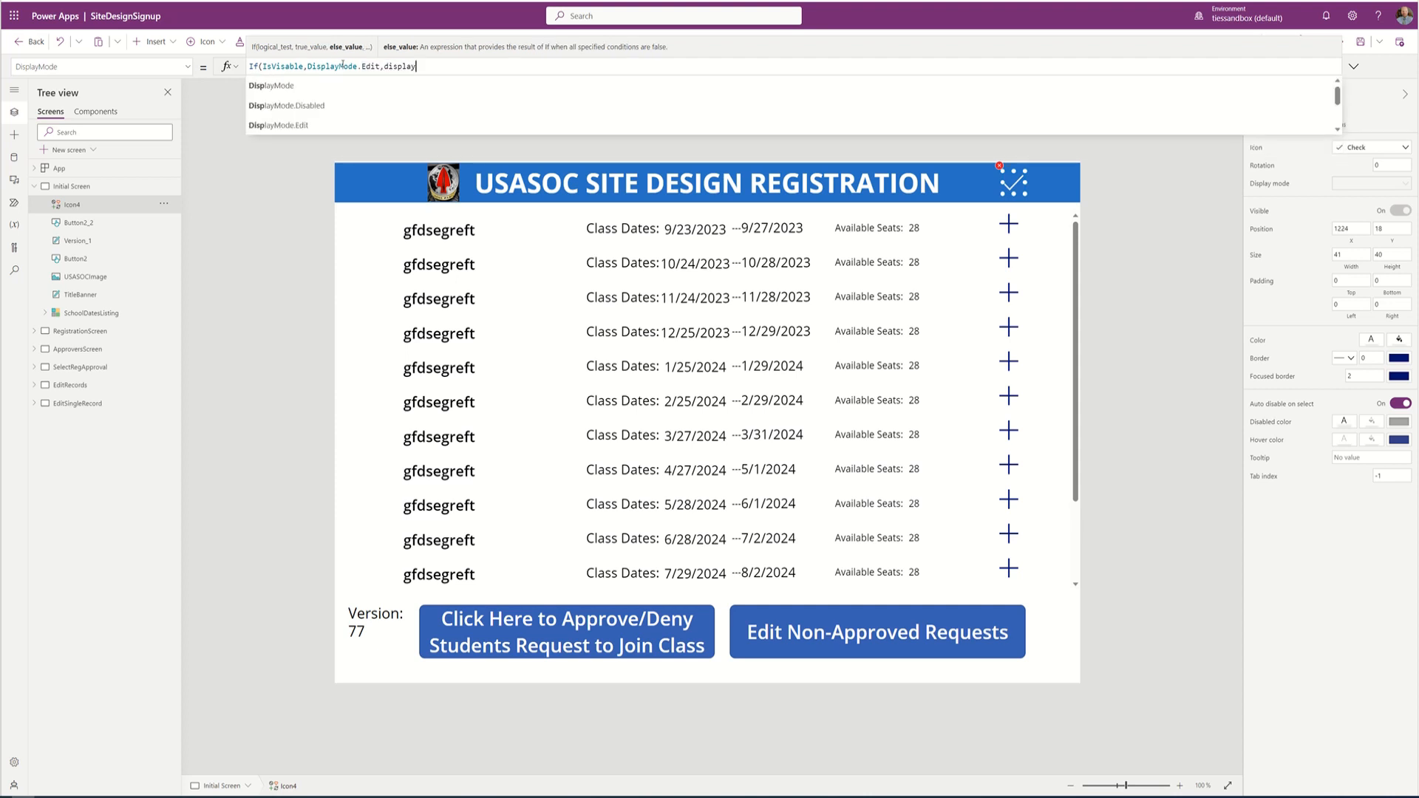
{"action": "key", "text": "Down"}
{"action": "key", "text": "Down"}
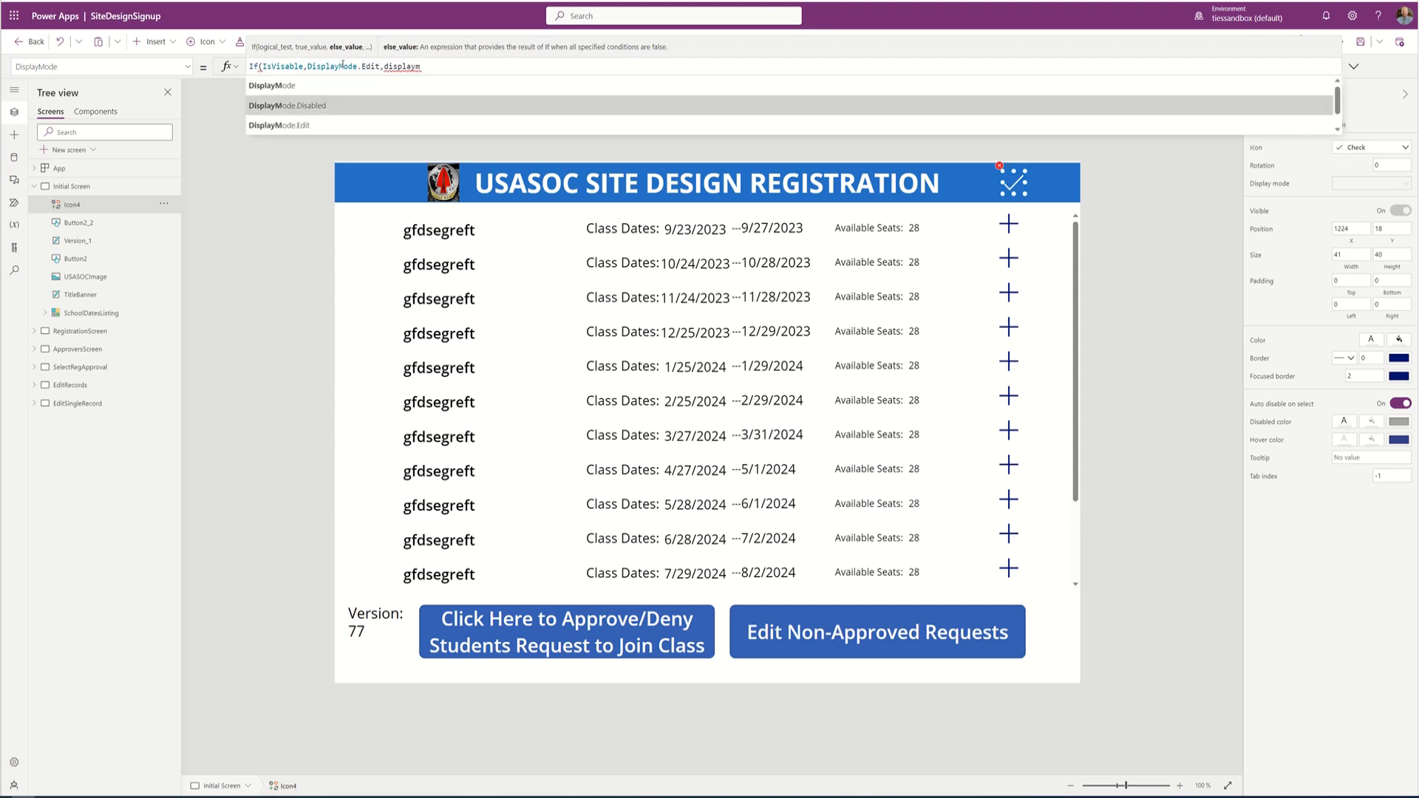
{"action": "key", "text": "Tab"}
{"action": "type", "text": ")"}
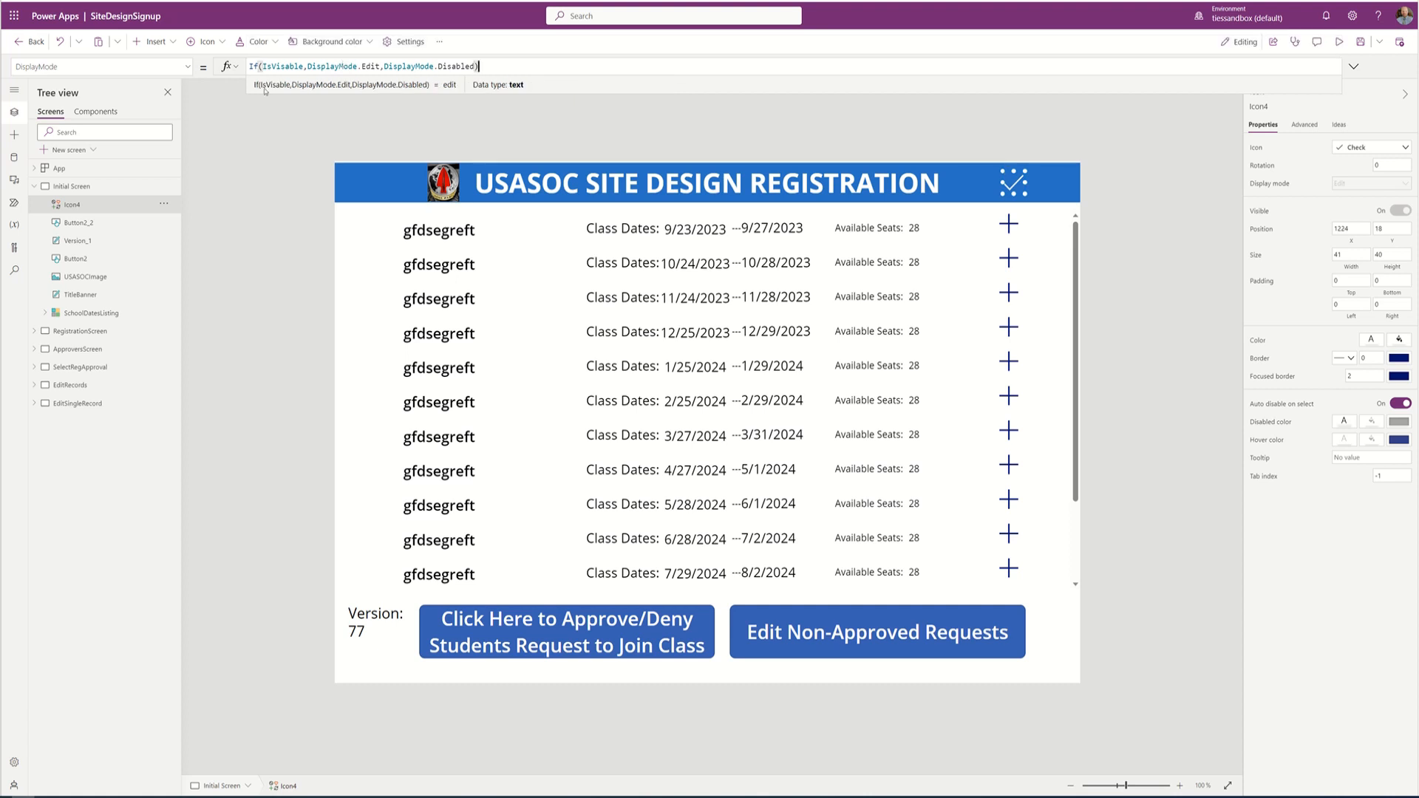
Replace the Check icon's Visible formula with true
{"action": "left_click", "coordinate": [186, 66]}
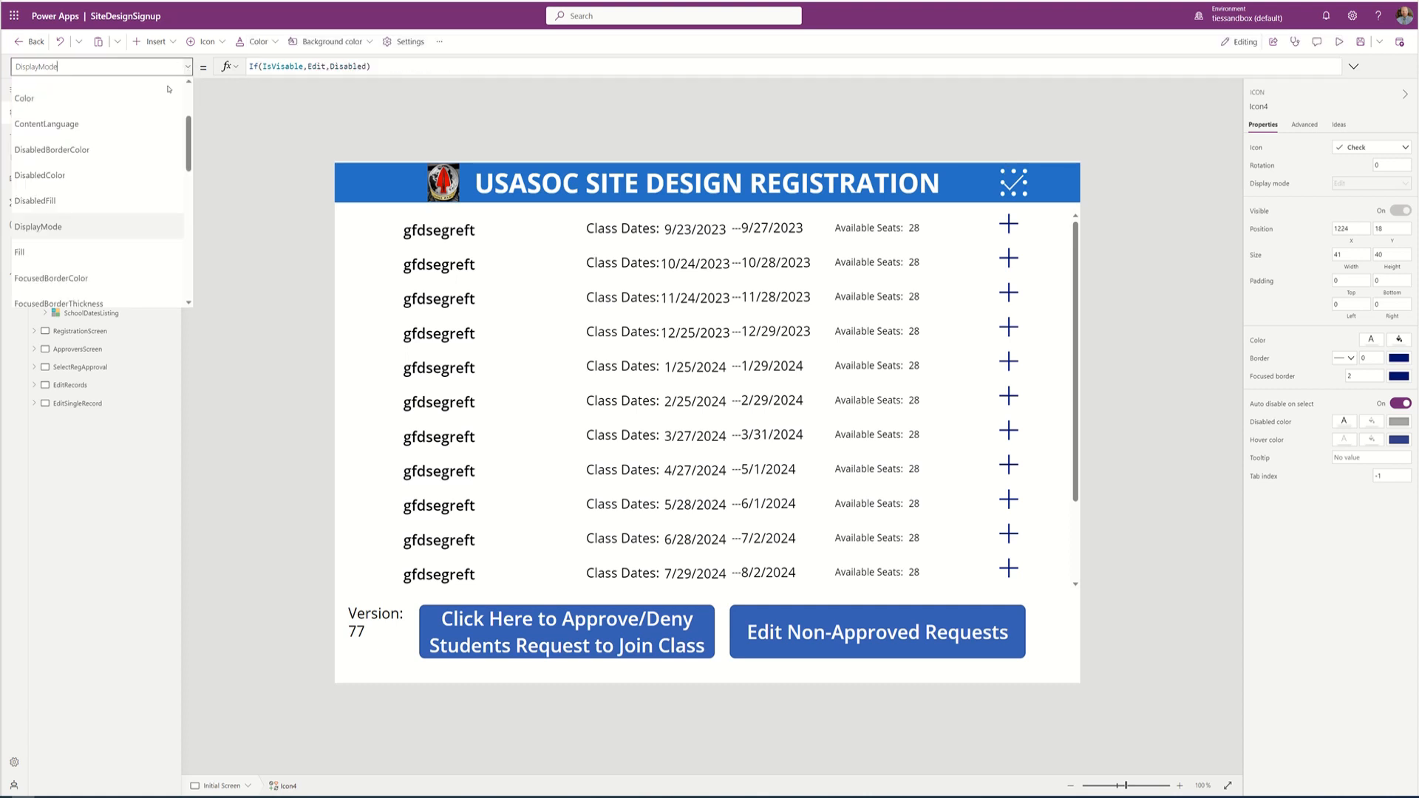
{"action": "scroll", "coordinate": [80, 237], "scroll_direction": "down", "scroll_amount": 5}
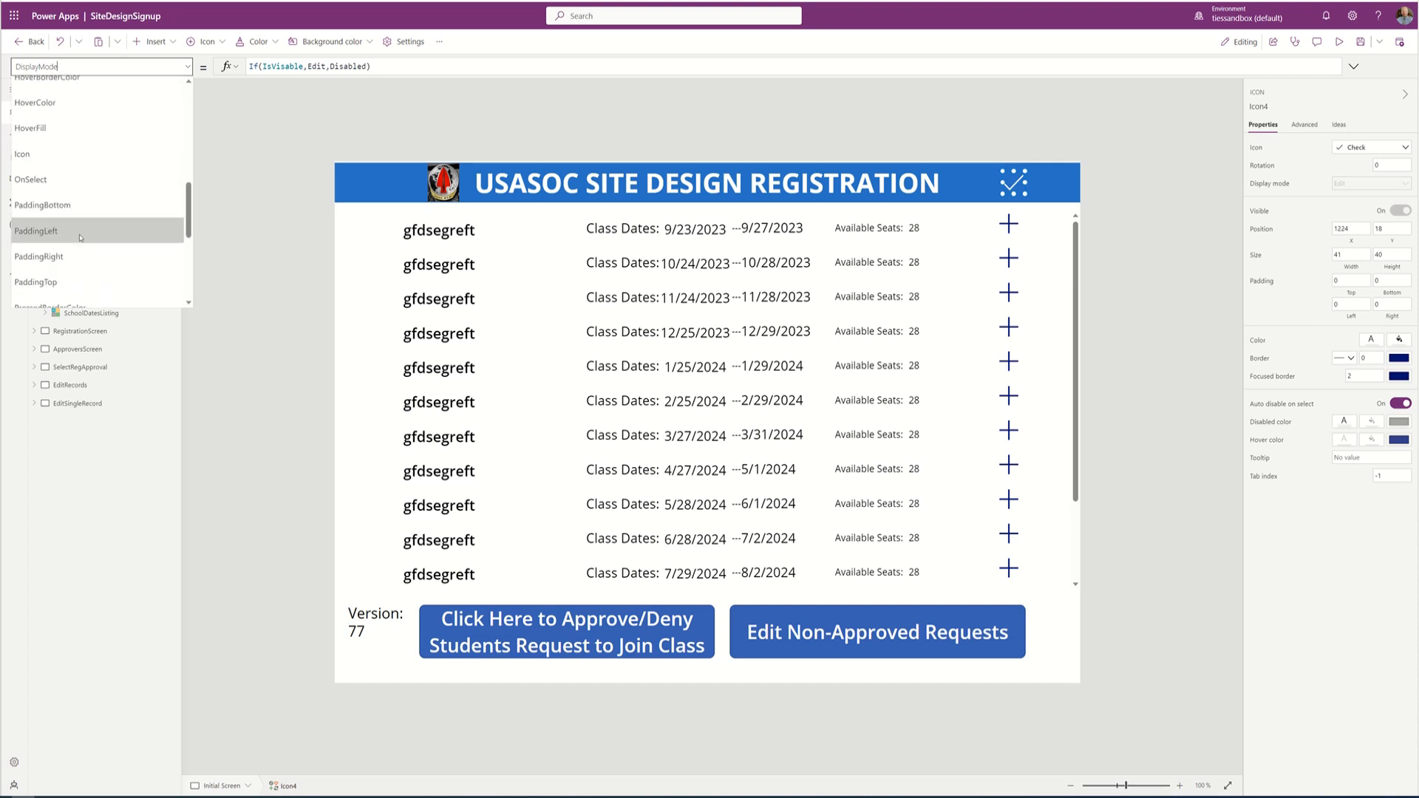
{"action": "scroll", "coordinate": [80, 237], "scroll_direction": "down", "scroll_amount": 2}
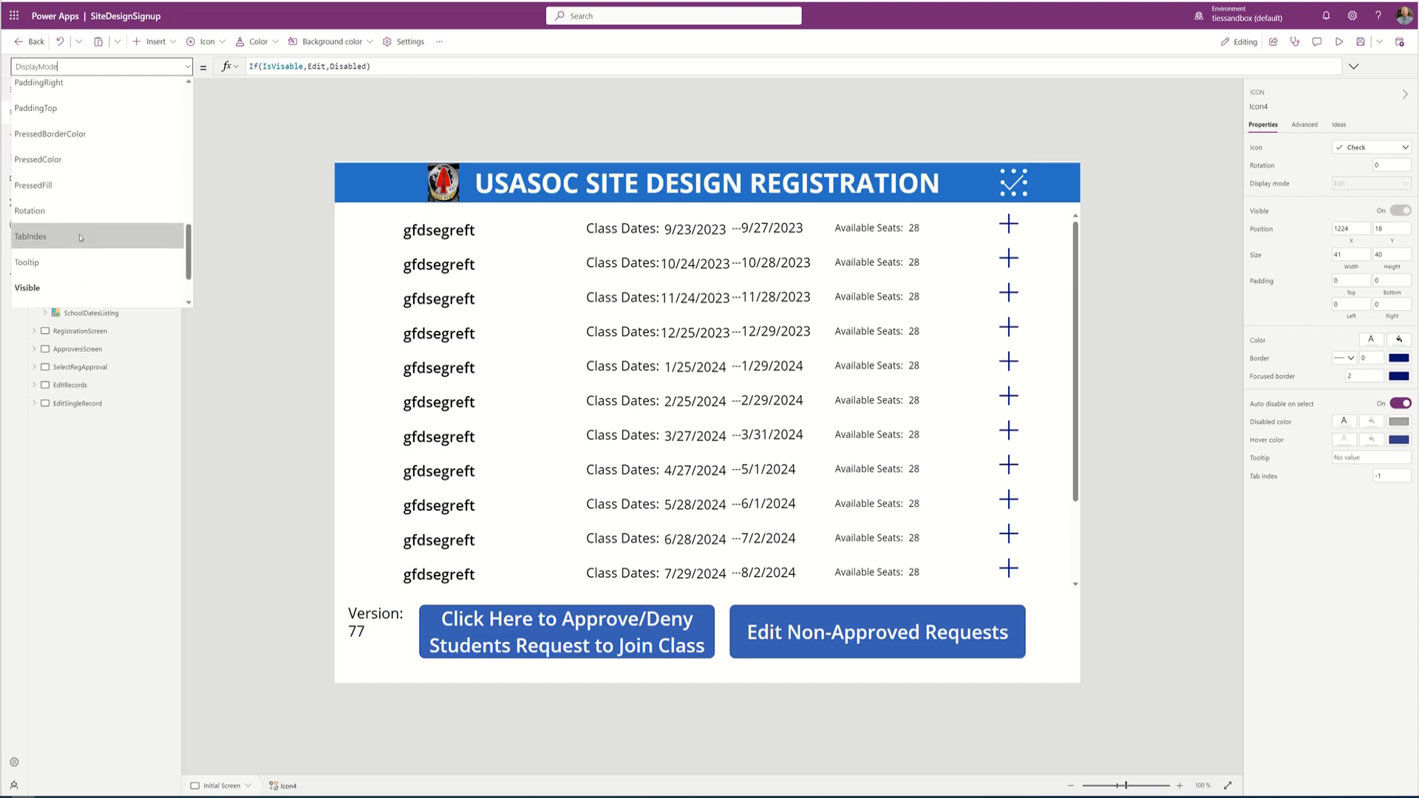
{"action": "left_click", "coordinate": [81, 288]}
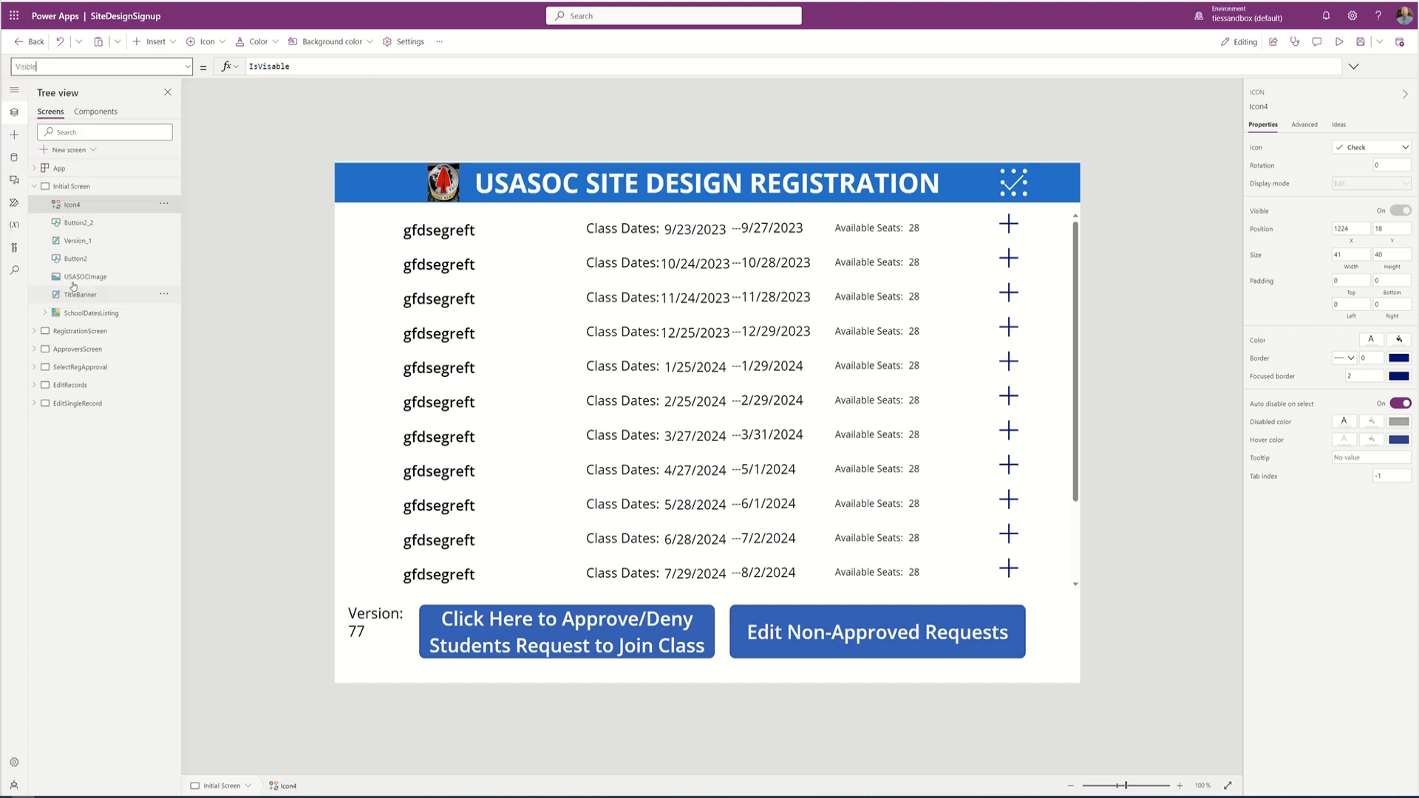
{"action": "double_click", "coordinate": [273, 67]}
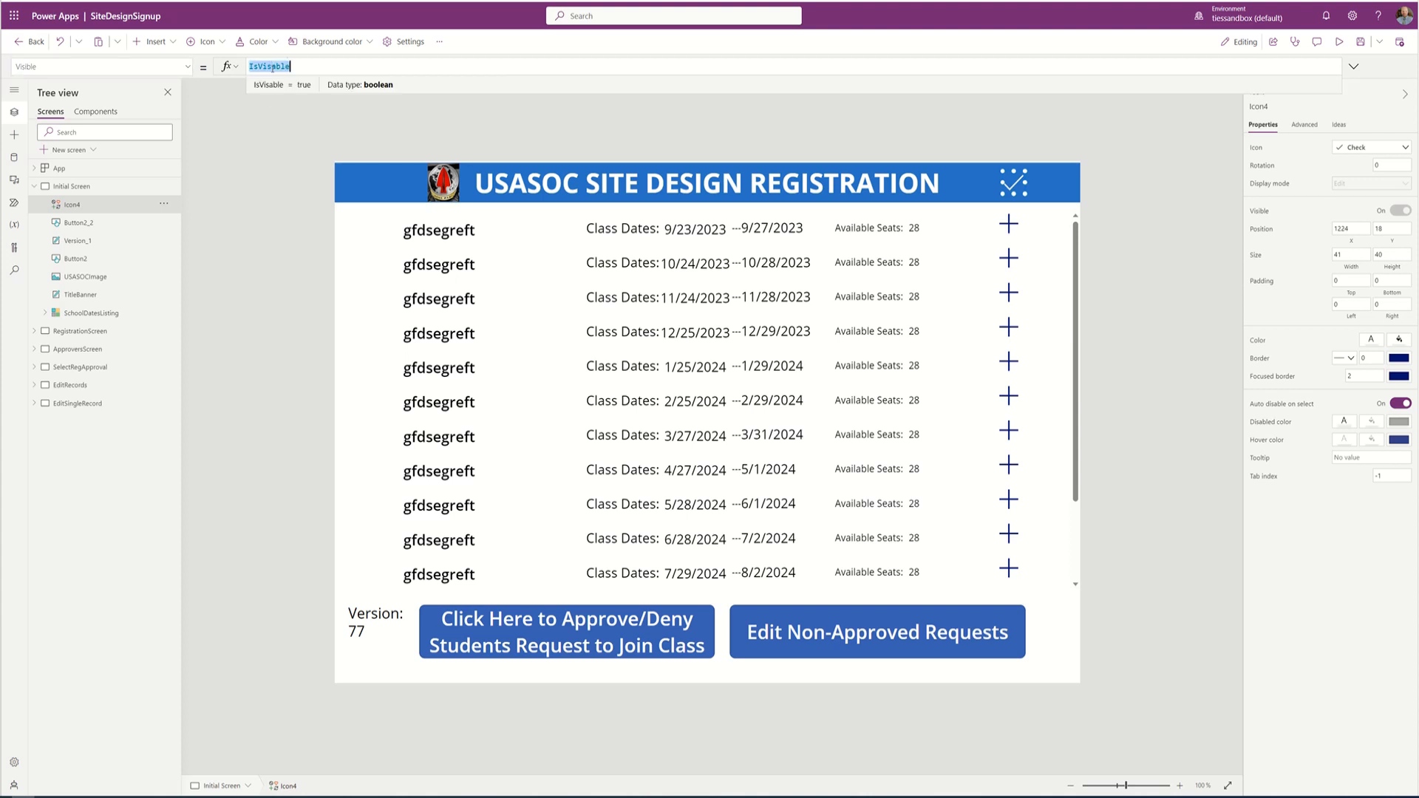
{"action": "type", "text": "true"}
{"action": "key", "text": "BackSpace"}
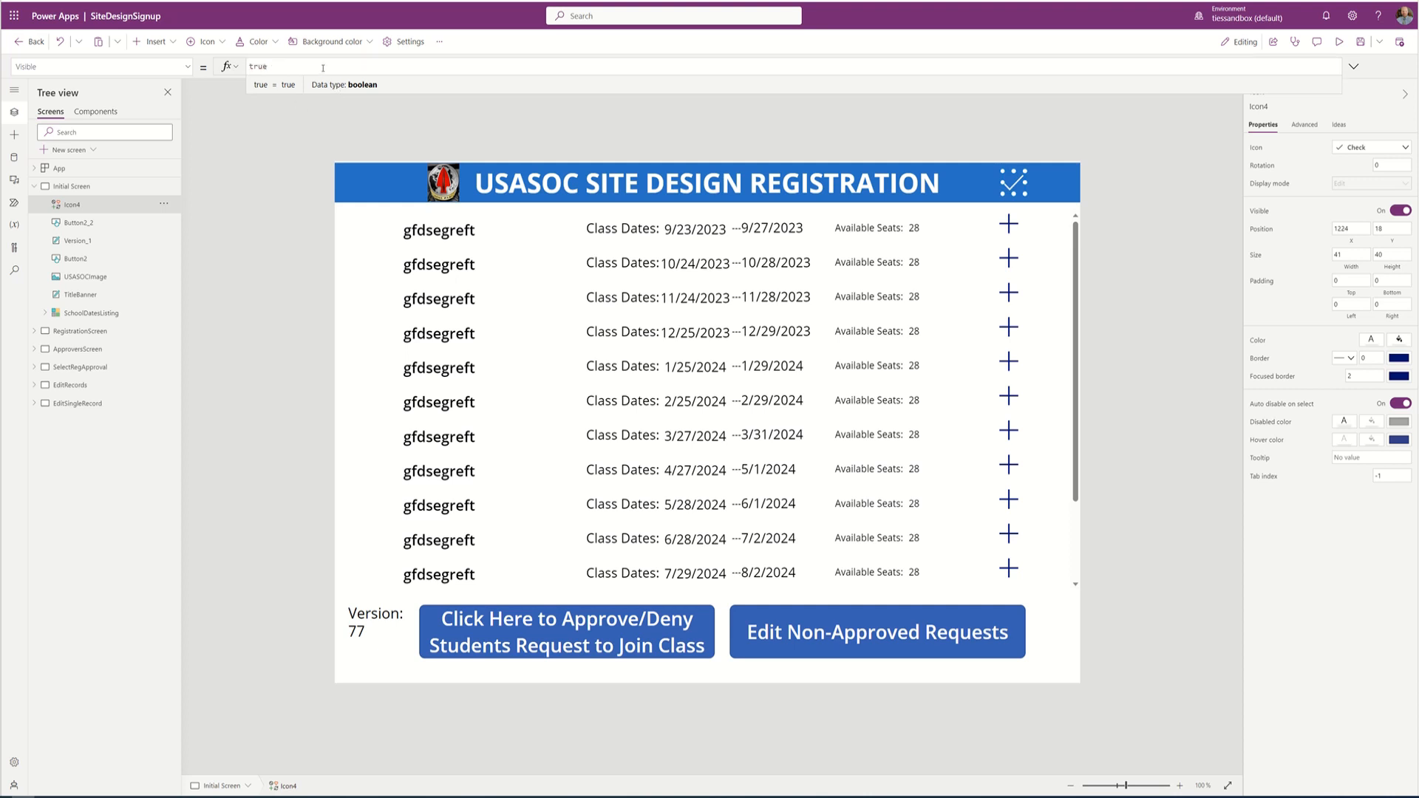
Insert a button on the Initial Screen
{"action": "left_click", "coordinate": [153, 41]}
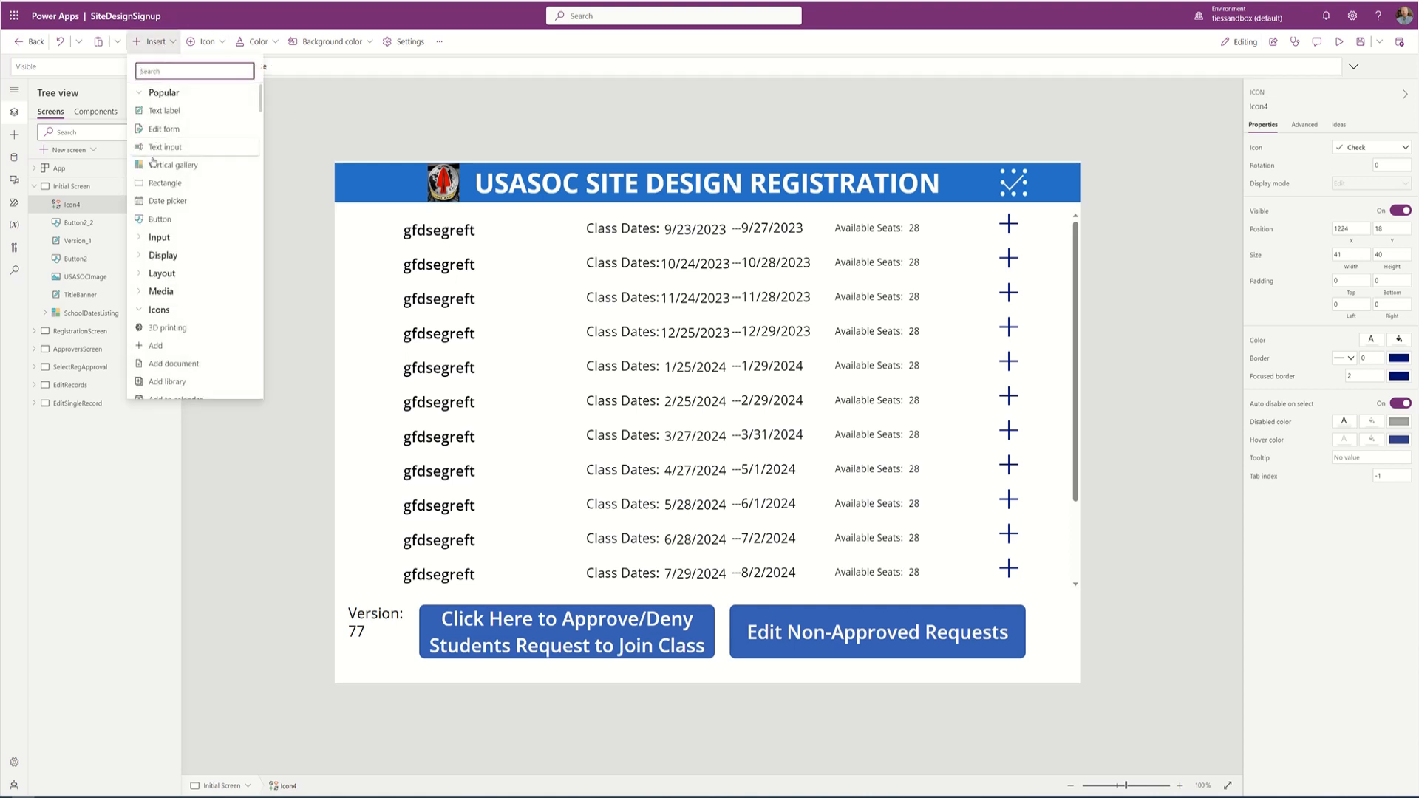
{"action": "left_click", "coordinate": [159, 220]}
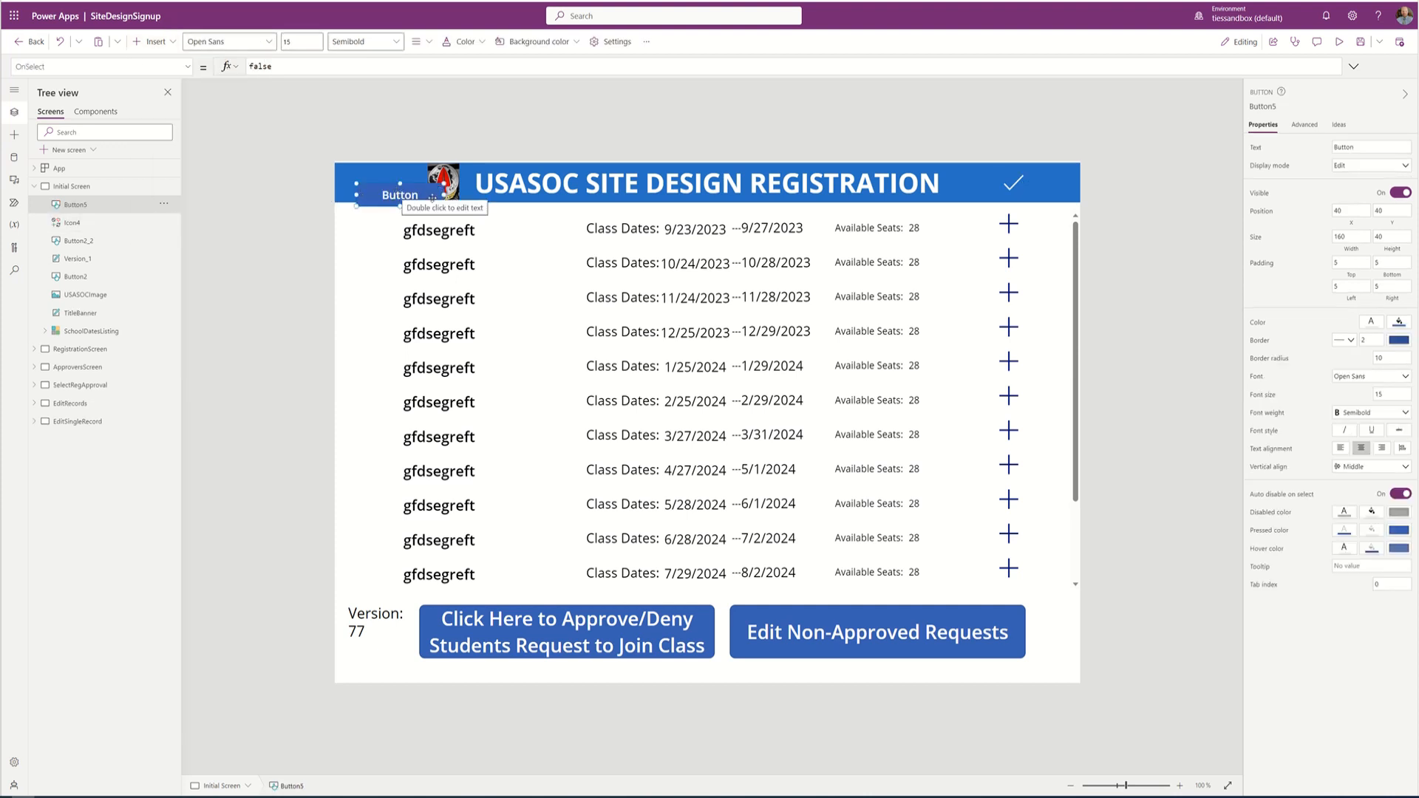
Fit the new button into the title banner beside the logo and set its OnSelect property to Set(IsVisable,false)
{"action": "left_click_drag", "start_coordinate": [443, 195], "coordinate": [396, 181]}
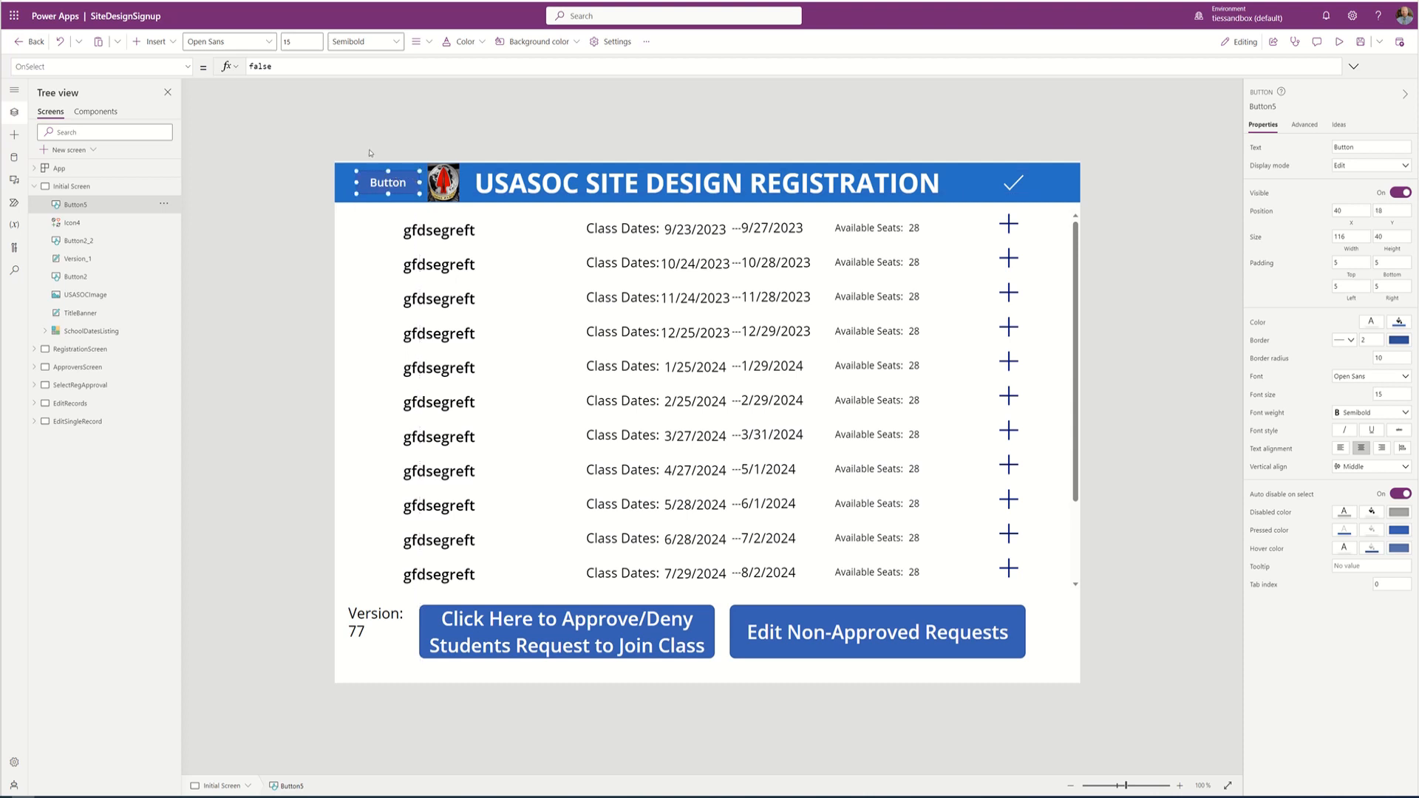
{"action": "double_click", "coordinate": [287, 64]}
{"action": "type", "text": "Set("}
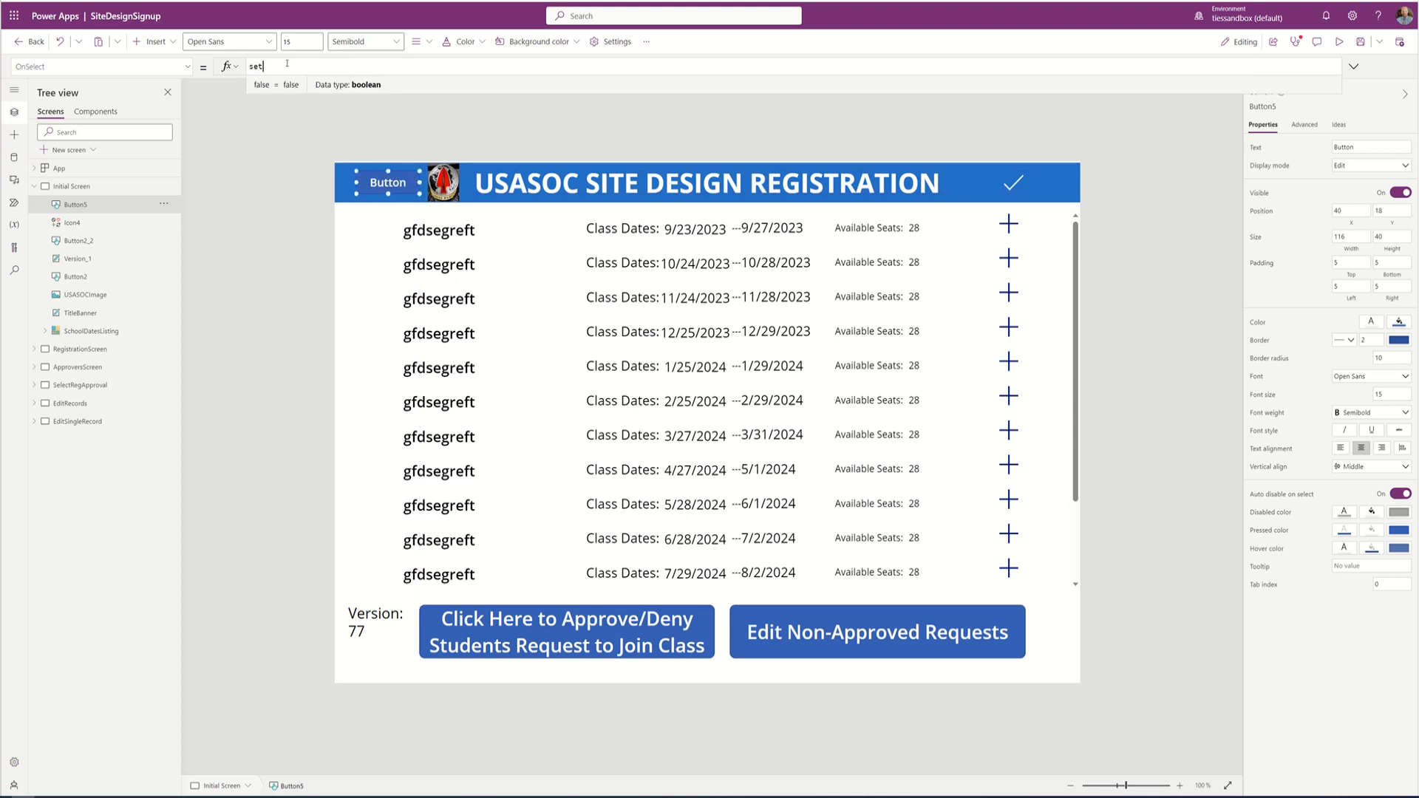
{"action": "type", "text": "is"}
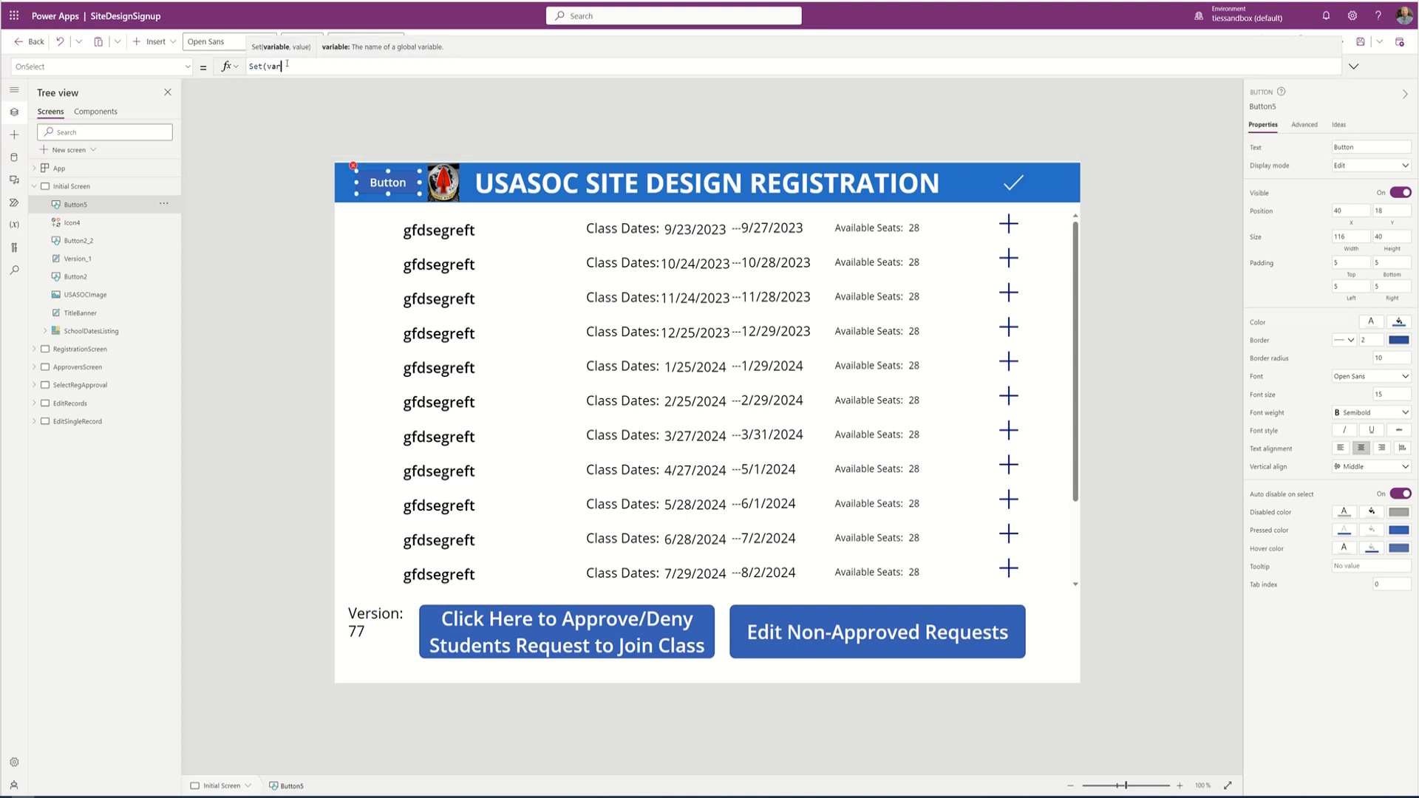
{"action": "type", "text": "v"}
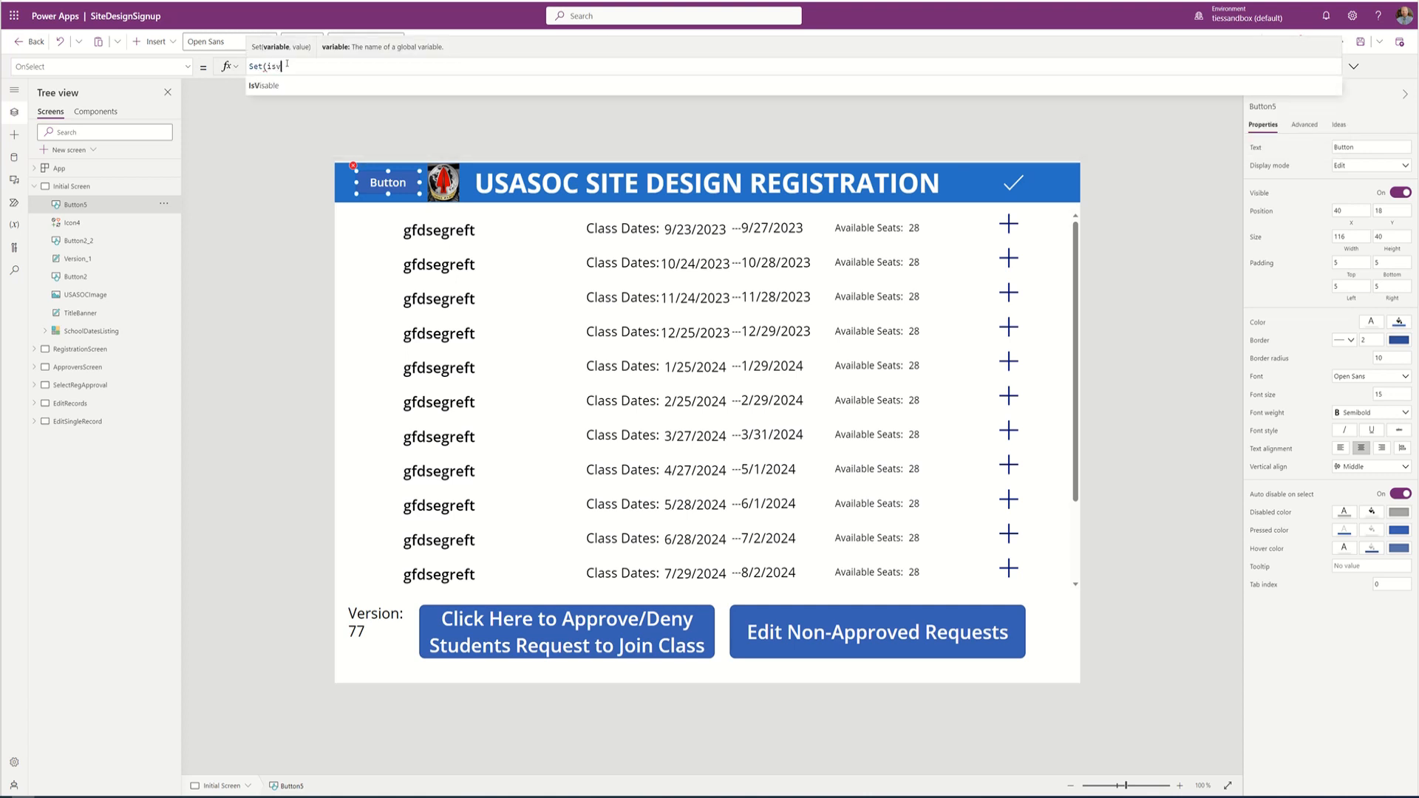
{"action": "key", "text": "Down"}
{"action": "key", "text": "Tab"}
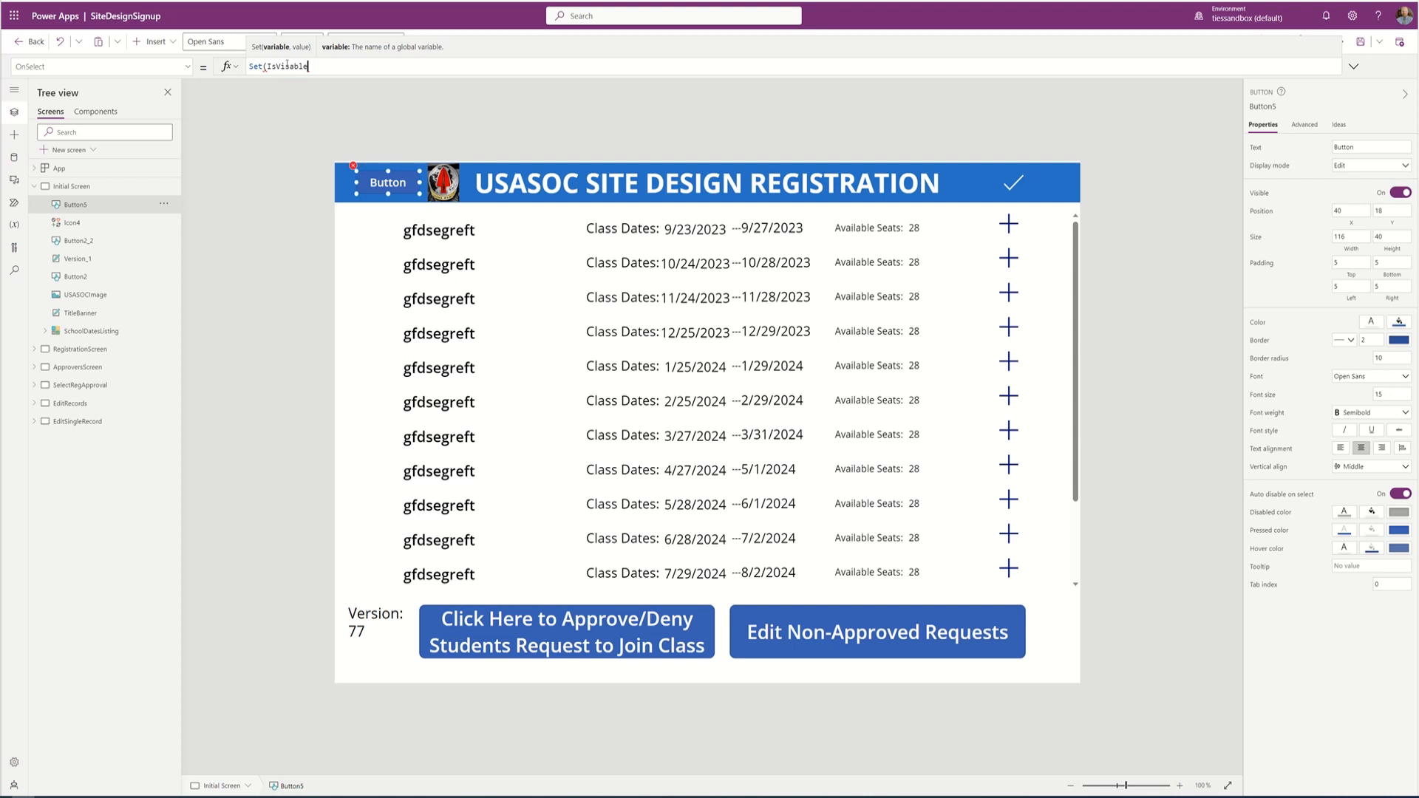
{"action": "type", "text": ",false)"}
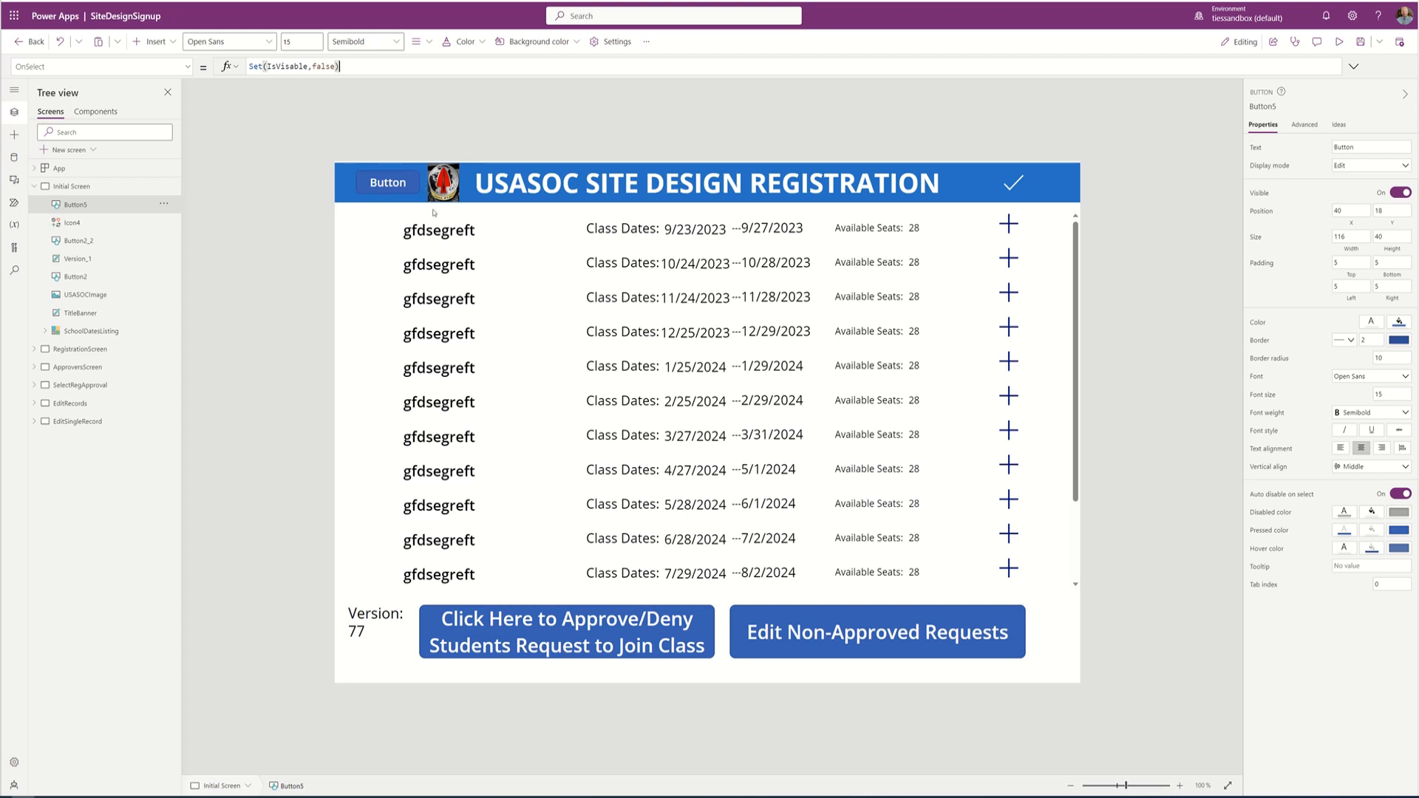
Test the new button's action on the canvas and check the IsVisable variable's value in its formula
{"action": "left_click", "coordinate": [403, 190], "text": "alt"}
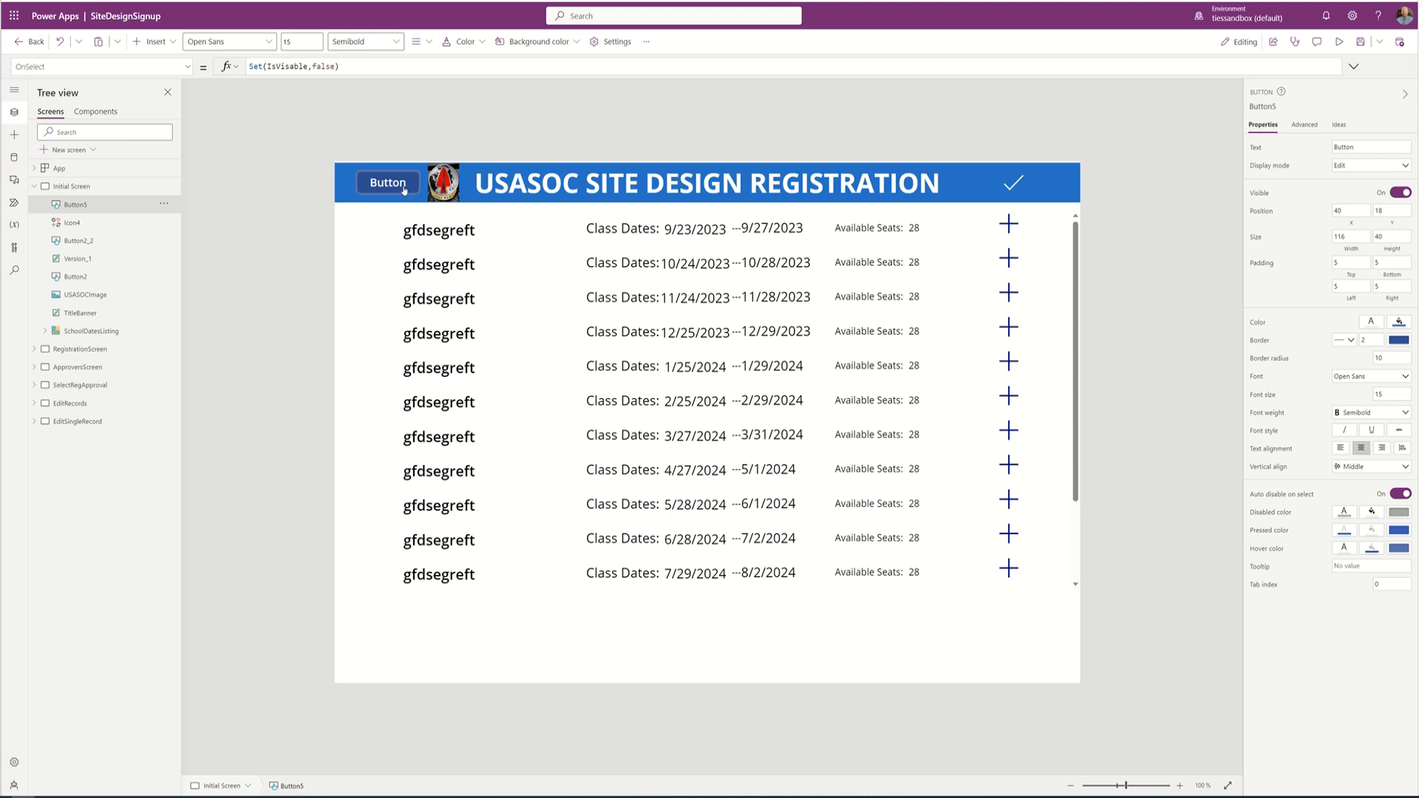
{"action": "left_click", "coordinate": [403, 189]}
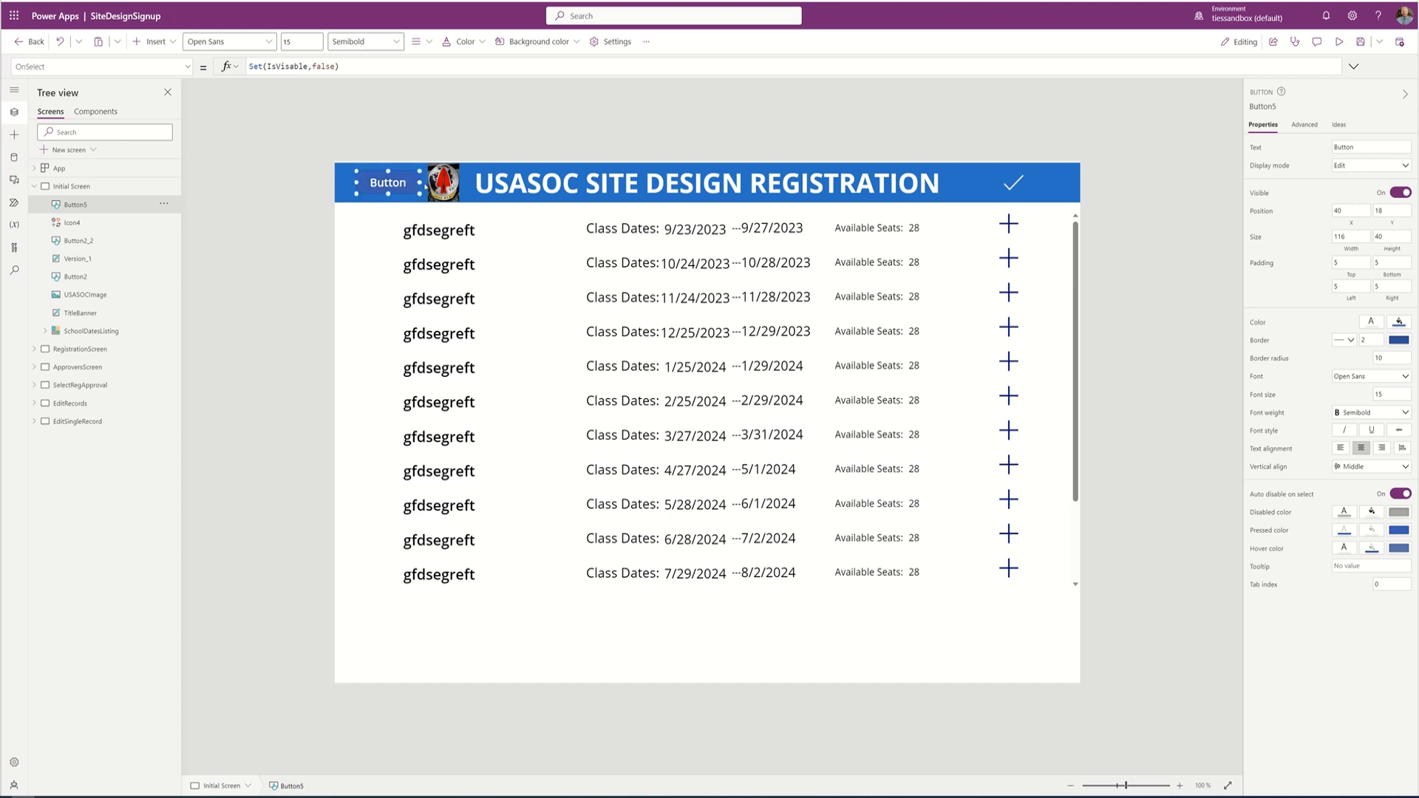
{"action": "double_click", "coordinate": [287, 66]}
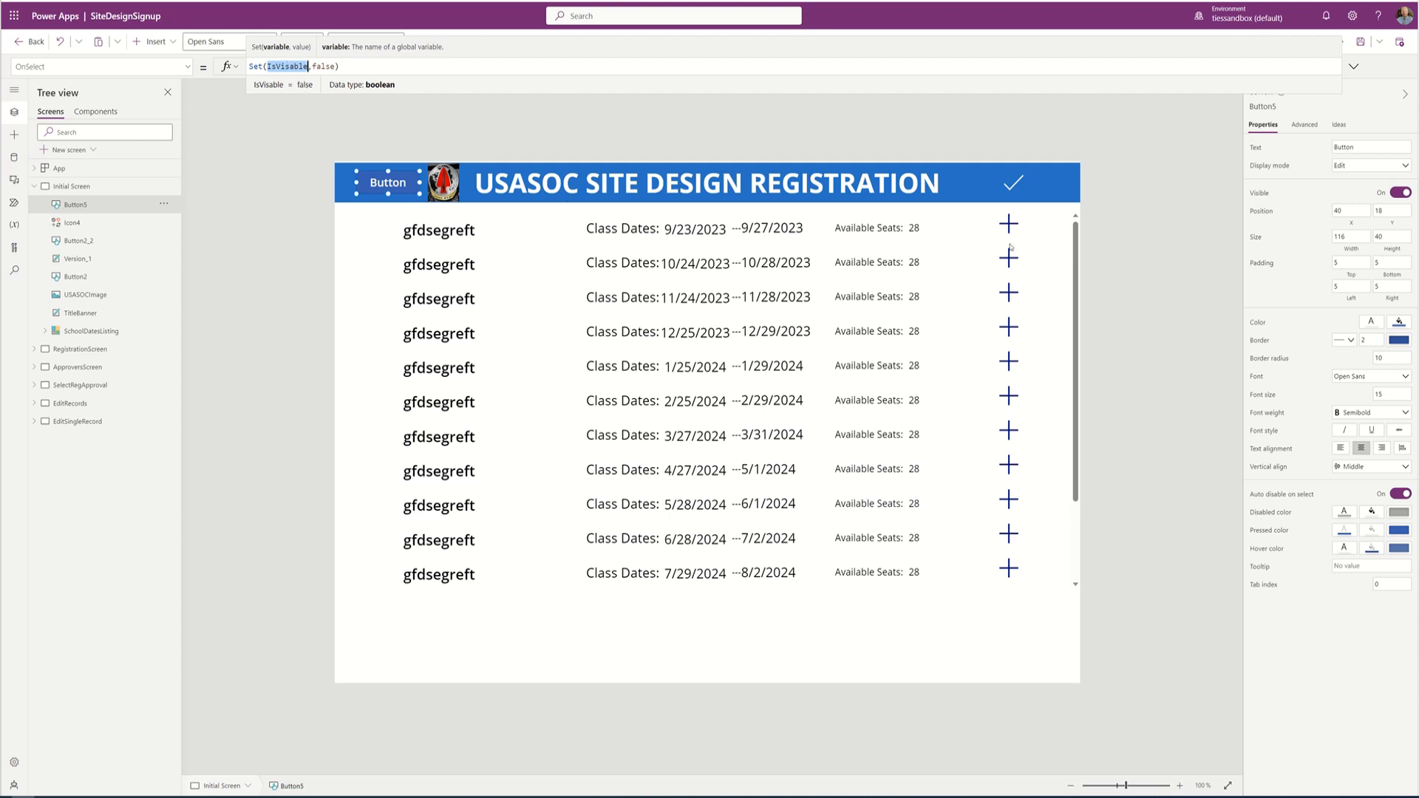
Set the Check icon's OnSelect property to Navigate(ApproversScreen,ScreenTransition.Fade)
{"action": "left_click", "coordinate": [1014, 184]}
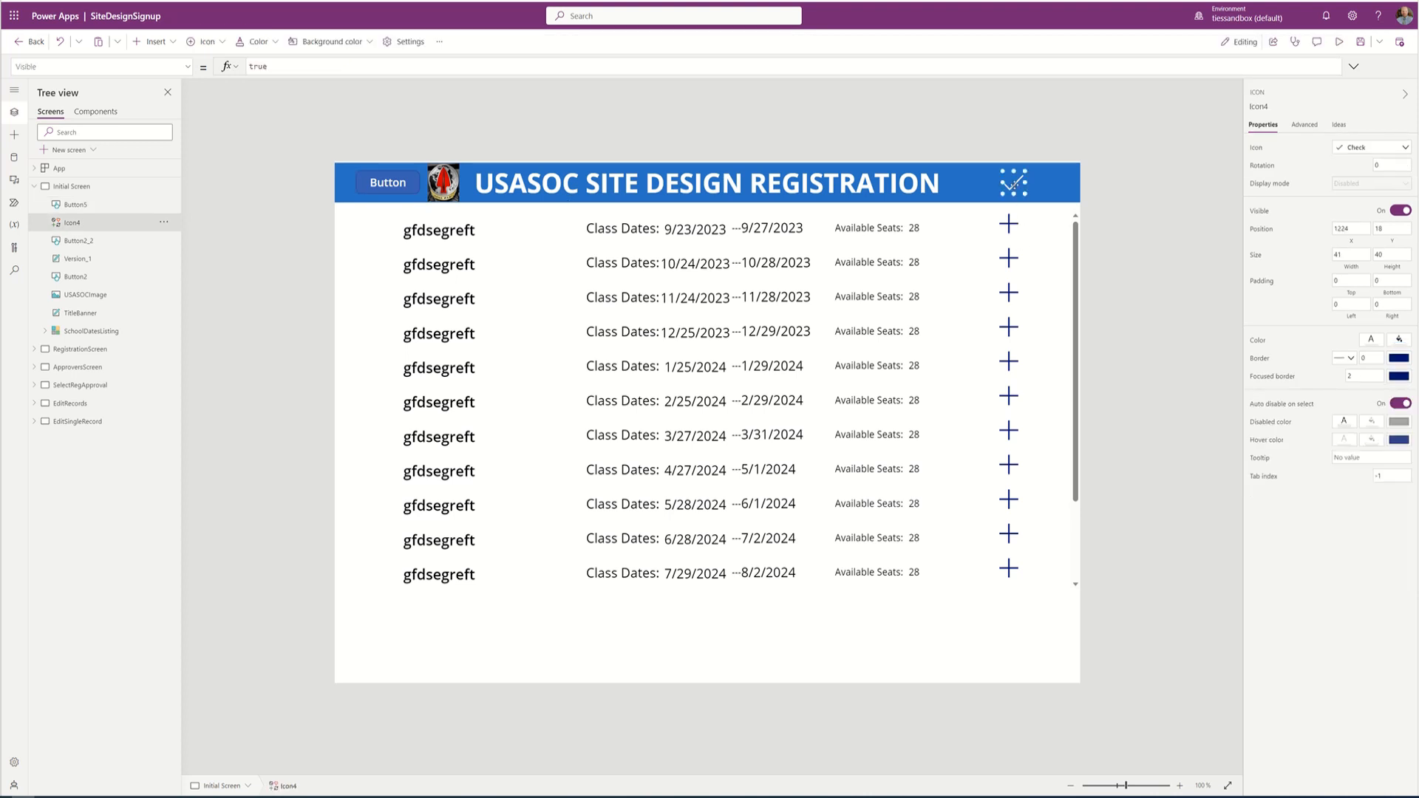
{"action": "key", "text": "alt"}
{"action": "left_click", "coordinate": [187, 67]}
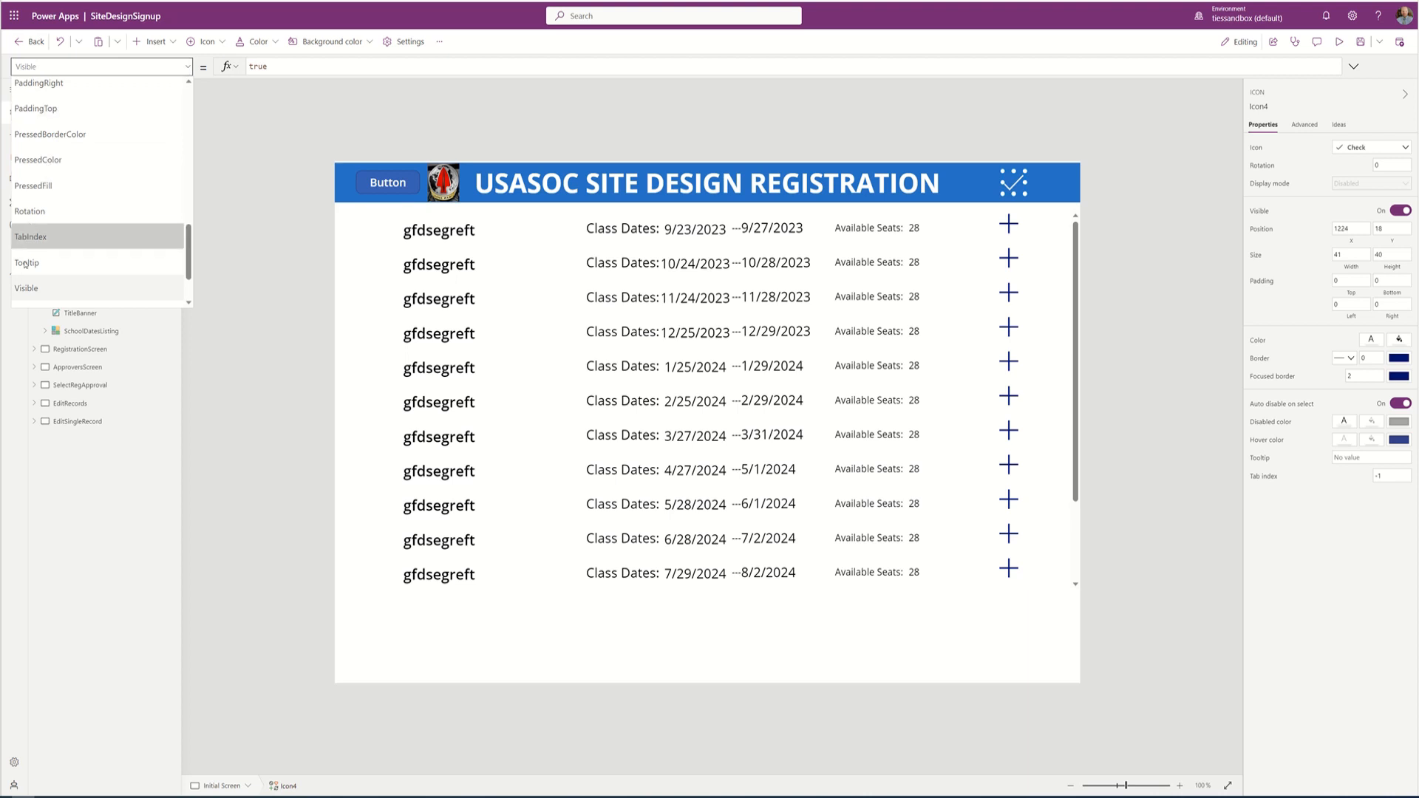
{"action": "scroll", "coordinate": [46, 147], "scroll_direction": "up", "scroll_amount": 3}
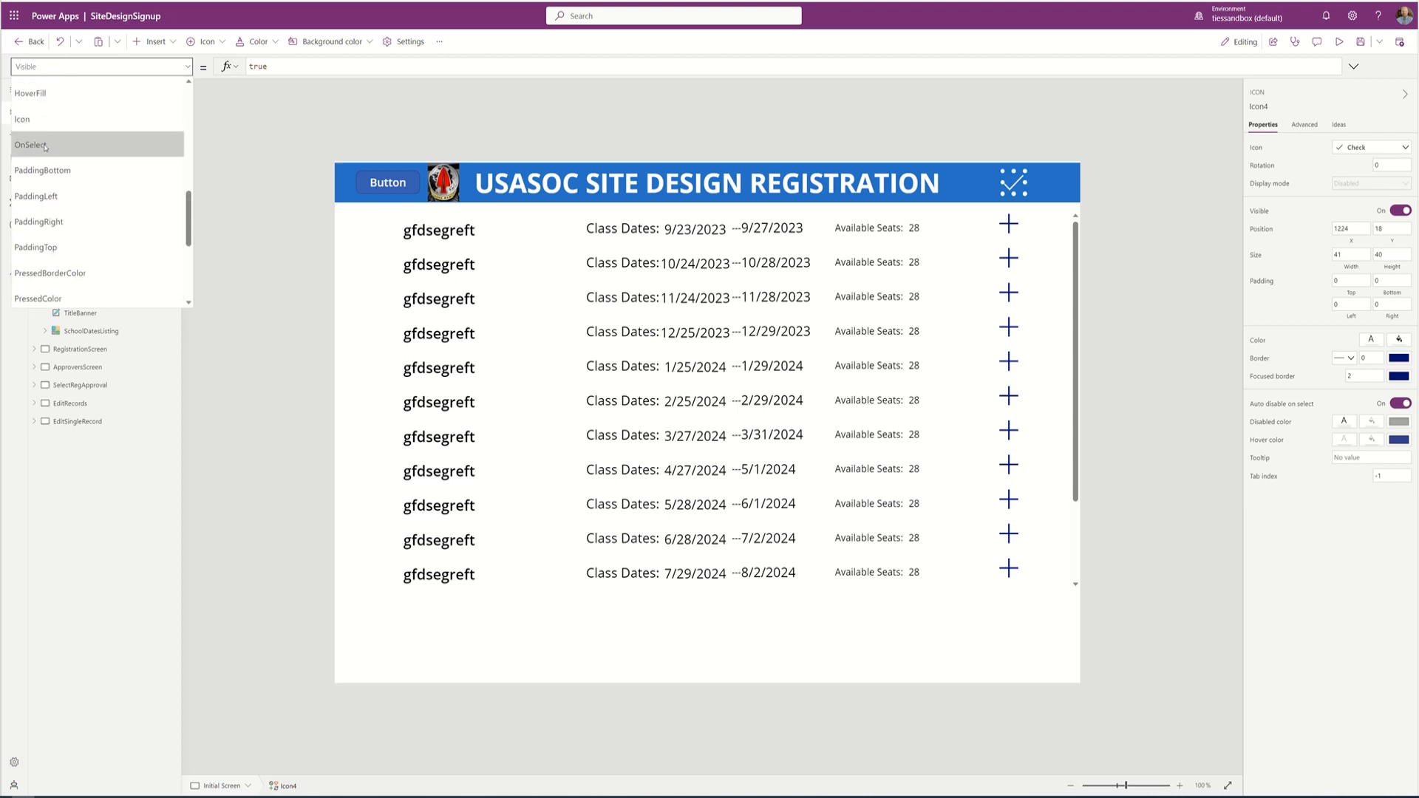
{"action": "left_click", "coordinate": [45, 148]}
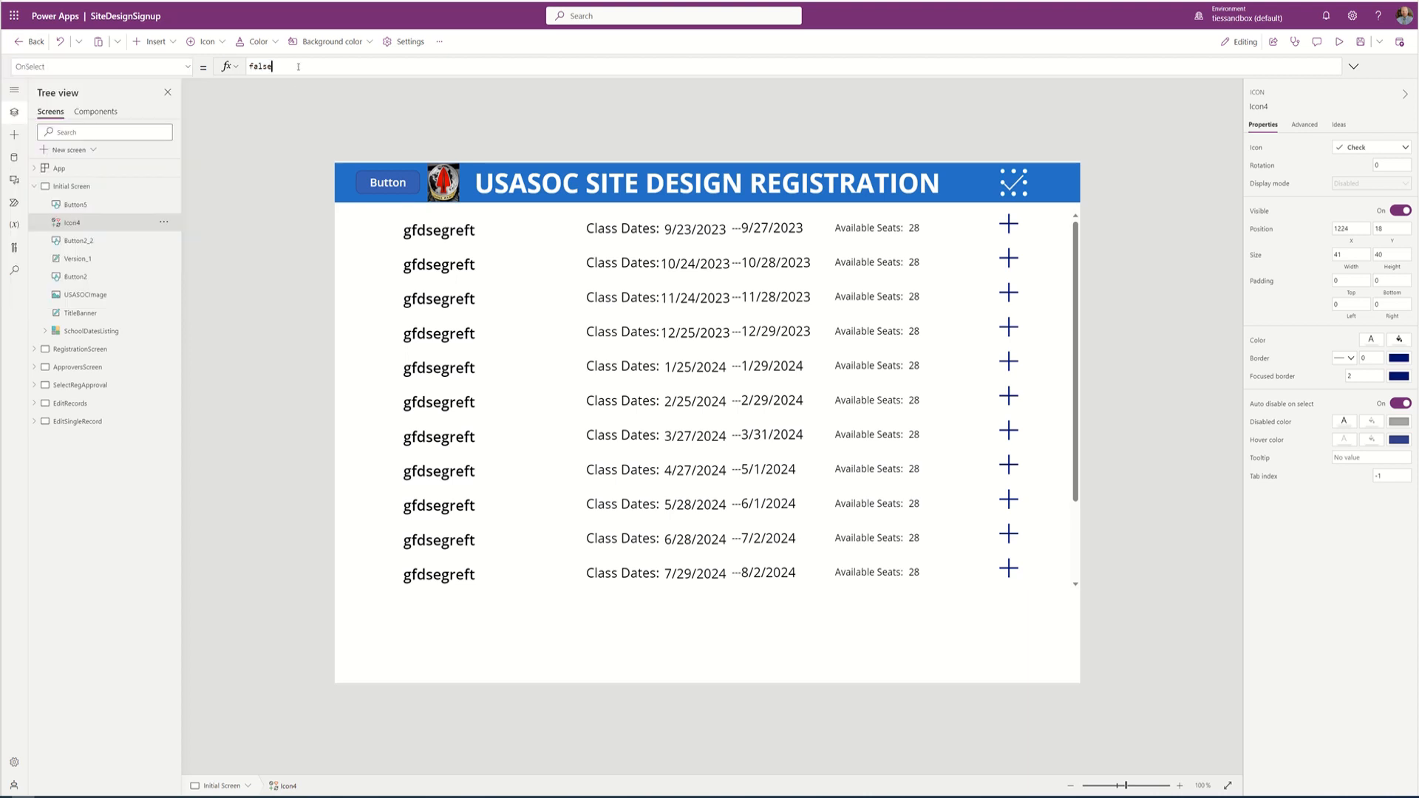
{"action": "left_click", "coordinate": [299, 66]}
{"action": "key", "text": "ctrl+a"}
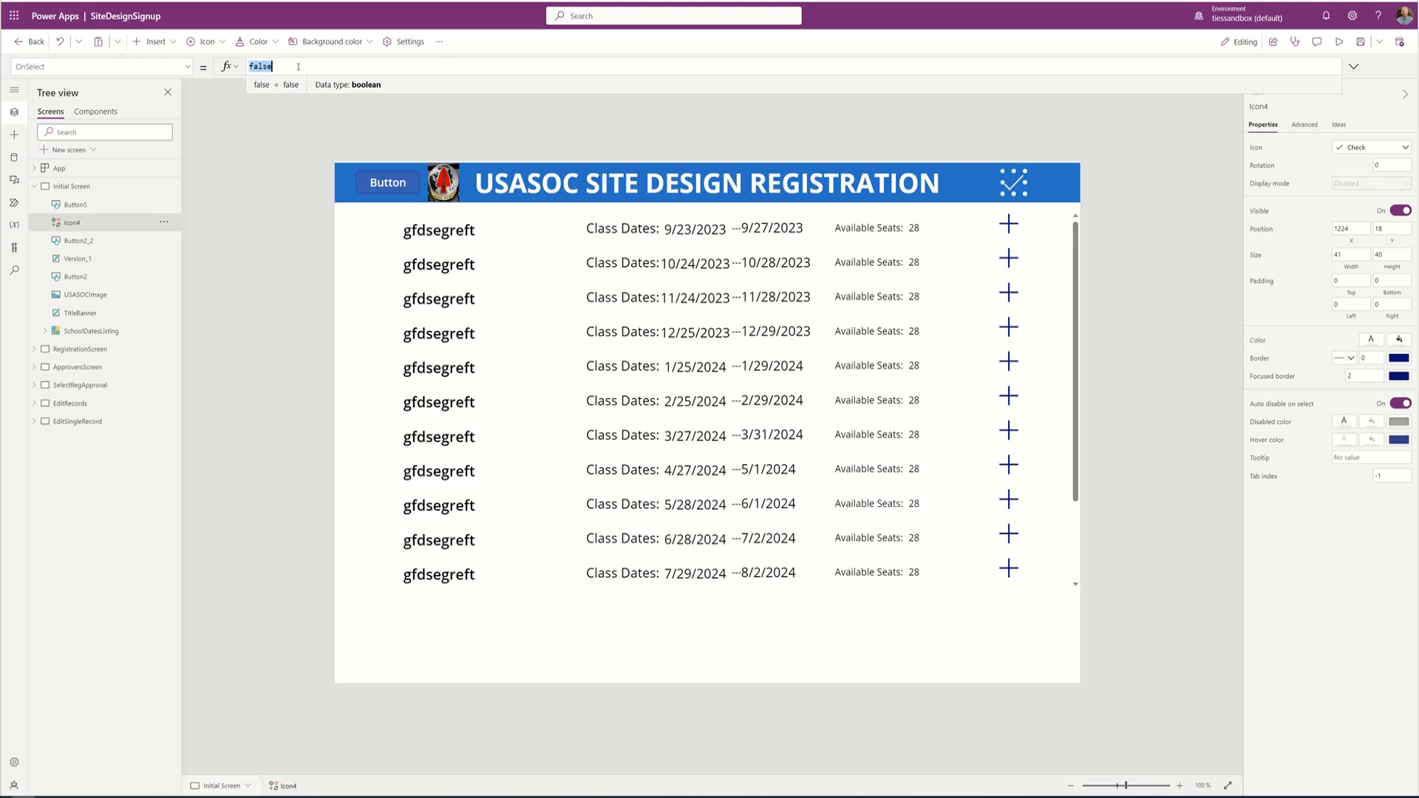
{"action": "type", "text": "nav"}
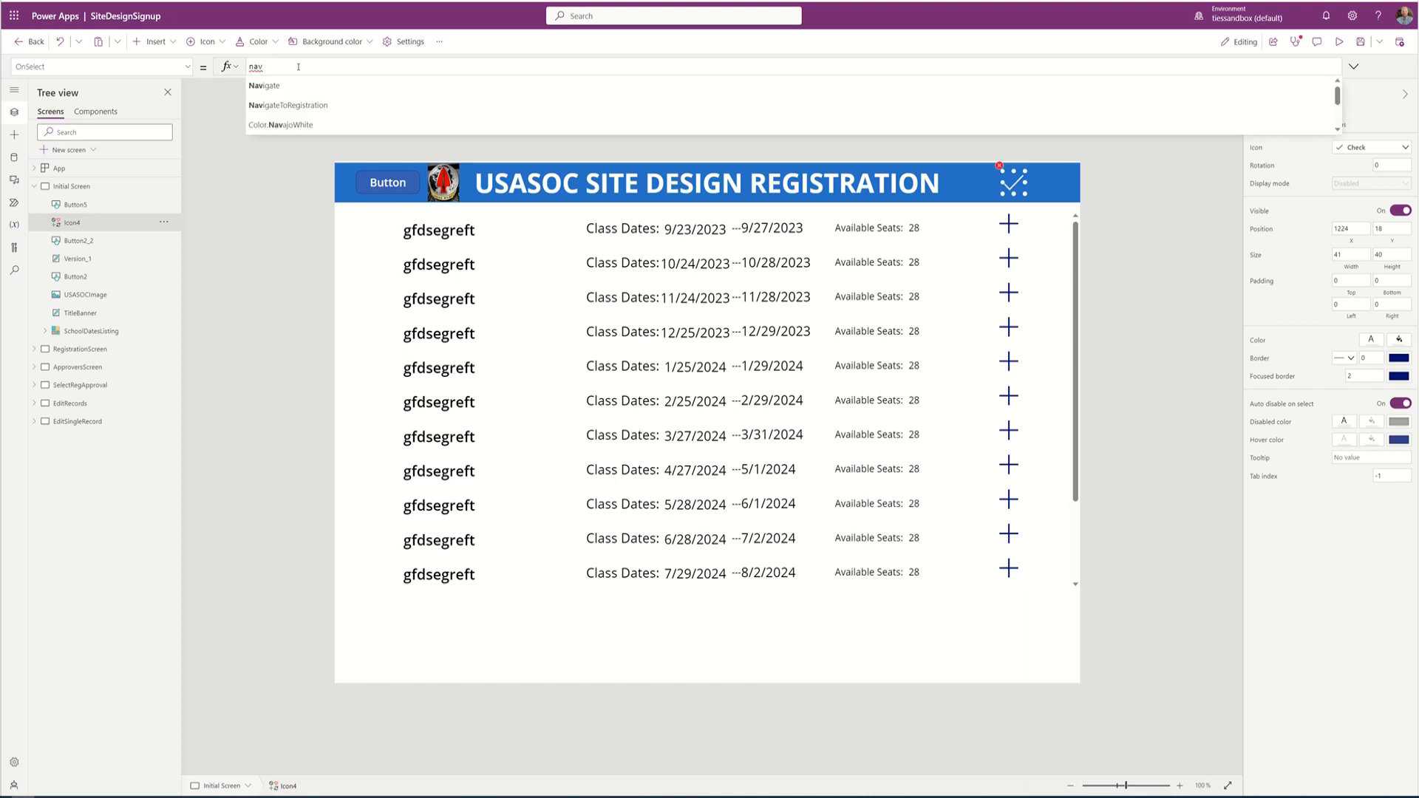
{"action": "key", "text": "Tab"}
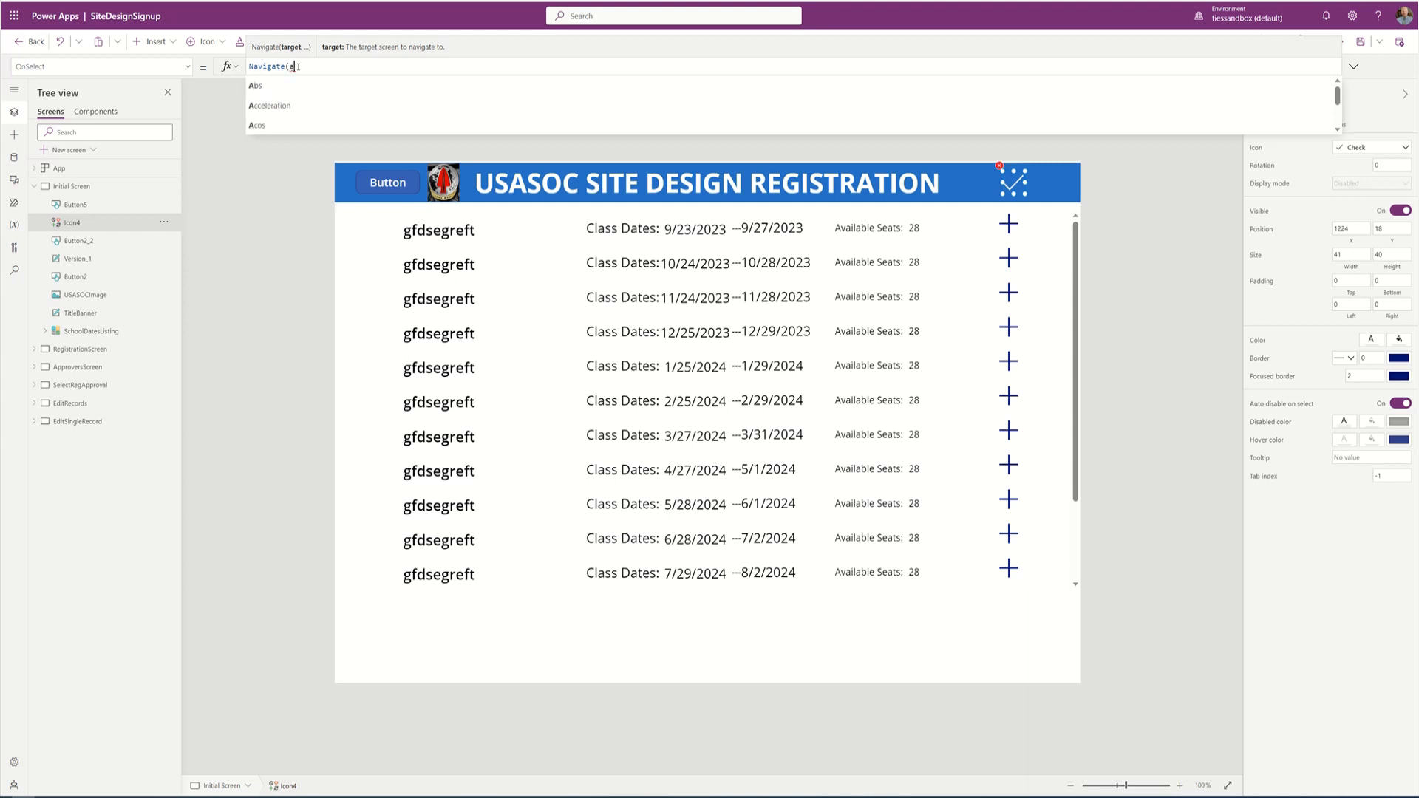
{"action": "type", "text": "a"}
{"action": "key", "text": "BackSpace"}
{"action": "key", "text": "Down"}
{"action": "key", "text": "Tab"}
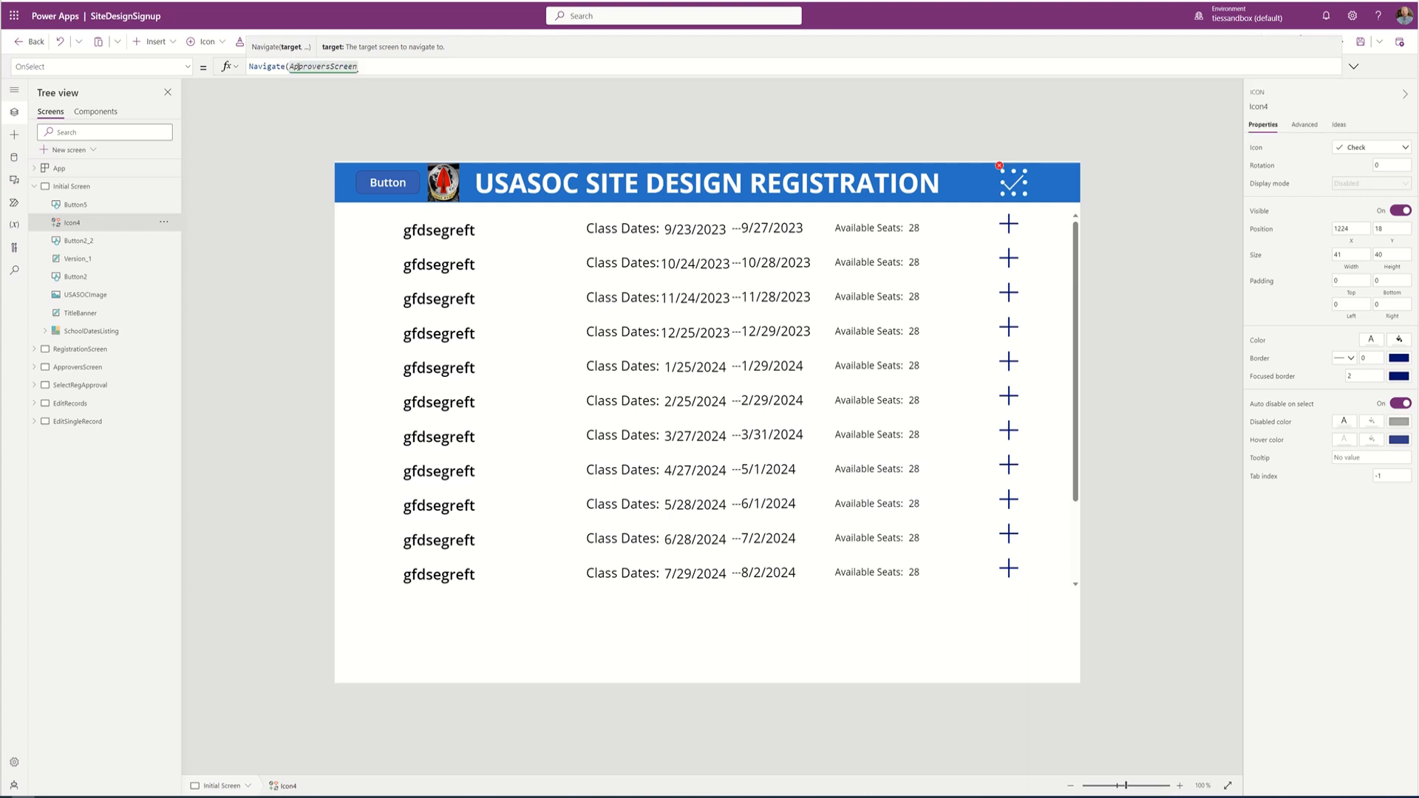
{"action": "type", "text": ",fade"}
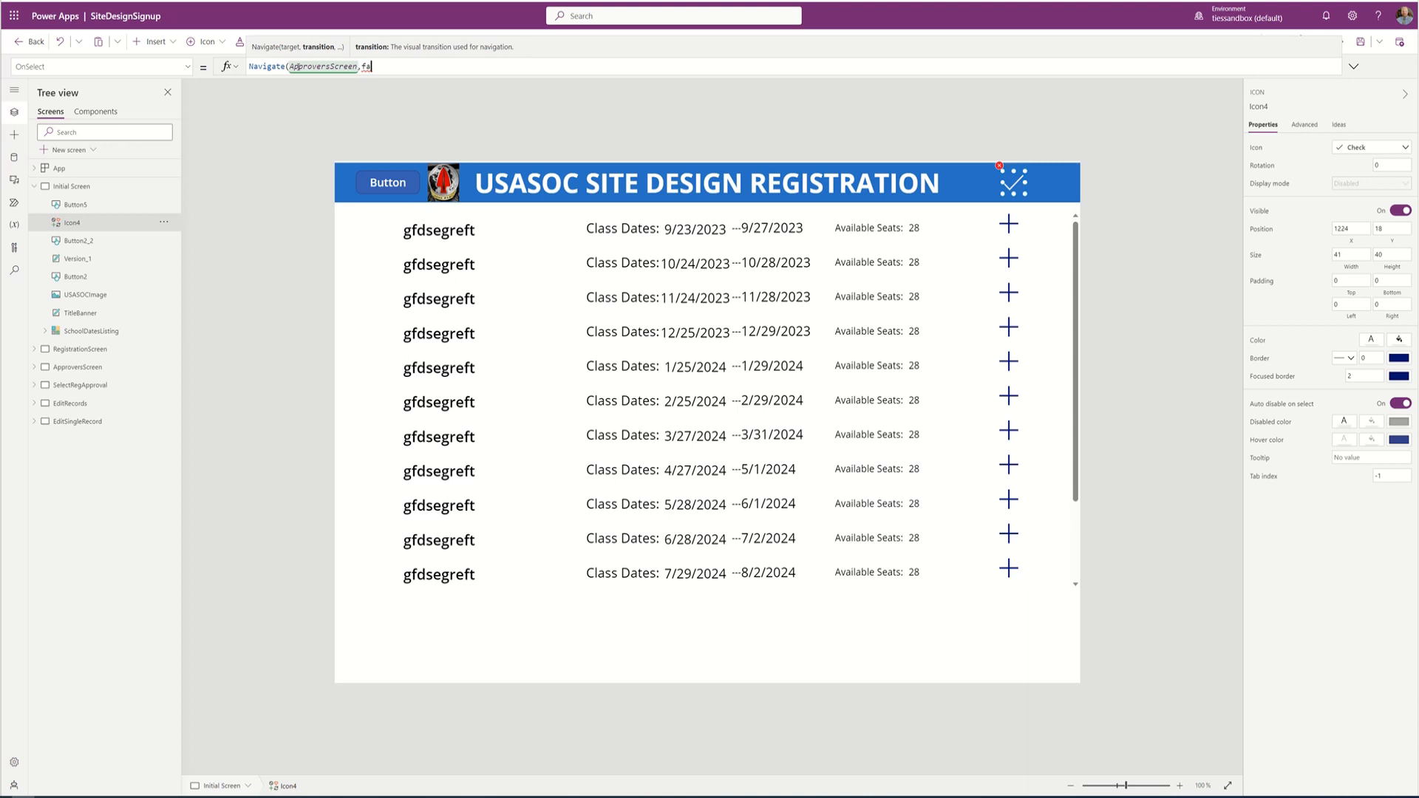
{"action": "key", "text": "Down"}
{"action": "key", "text": "Down"}
{"action": "key", "text": "Tab"}
{"action": "type", "text": ")"}
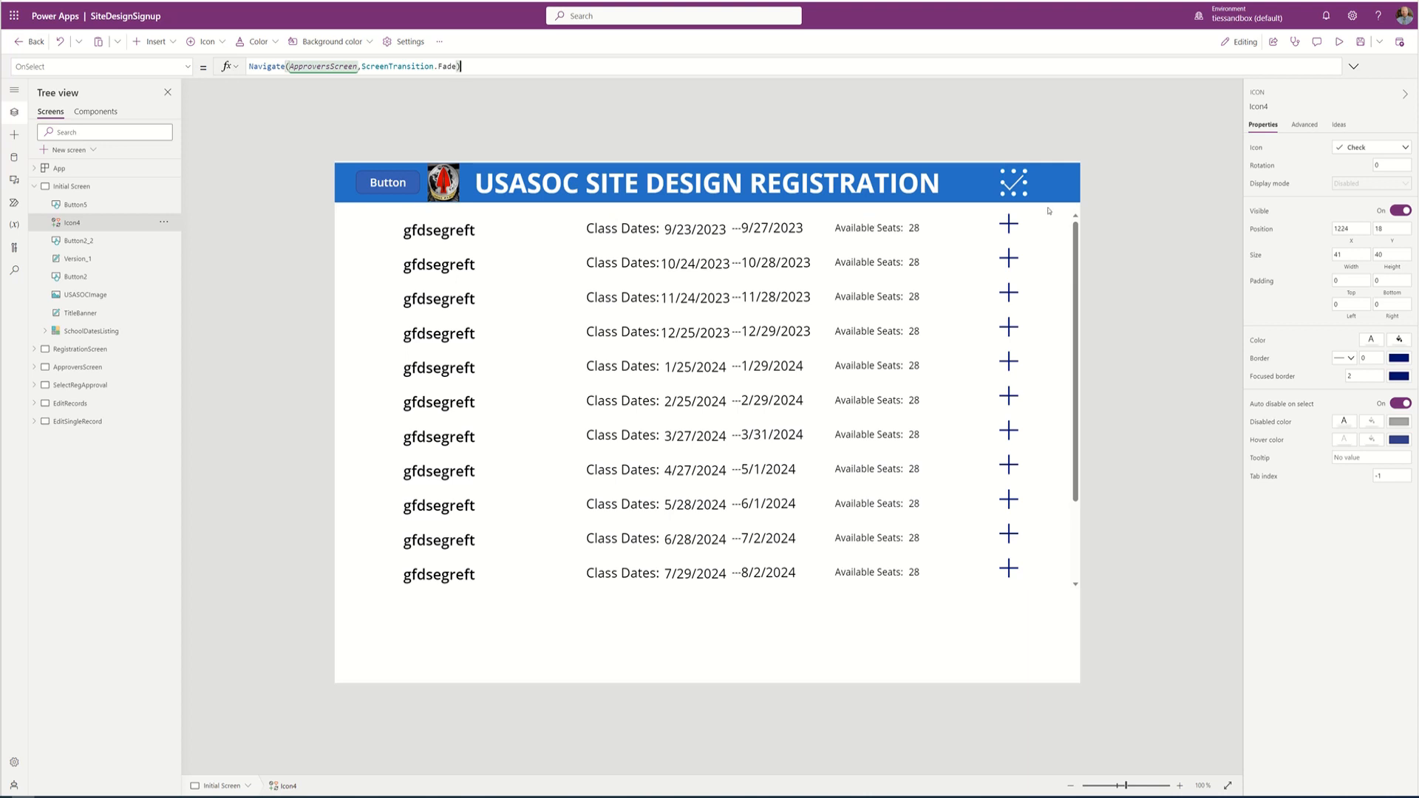
Test the Check icon while IsVisable is false, and rerun the app's OnStart formula to re-evaluate the membership variables
{"action": "left_click", "coordinate": [1017, 186], "text": "alt"}
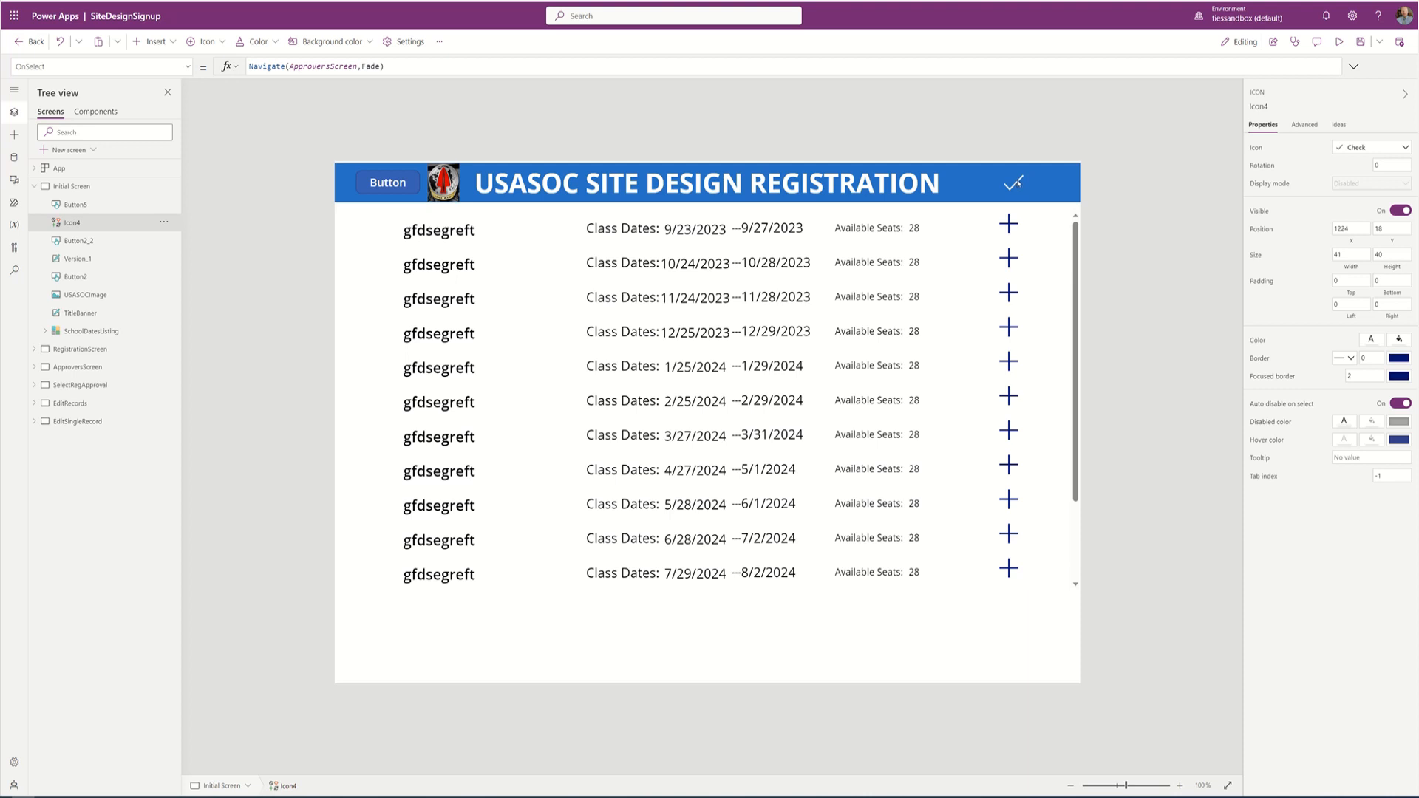
{"action": "left_click", "coordinate": [1018, 181]}
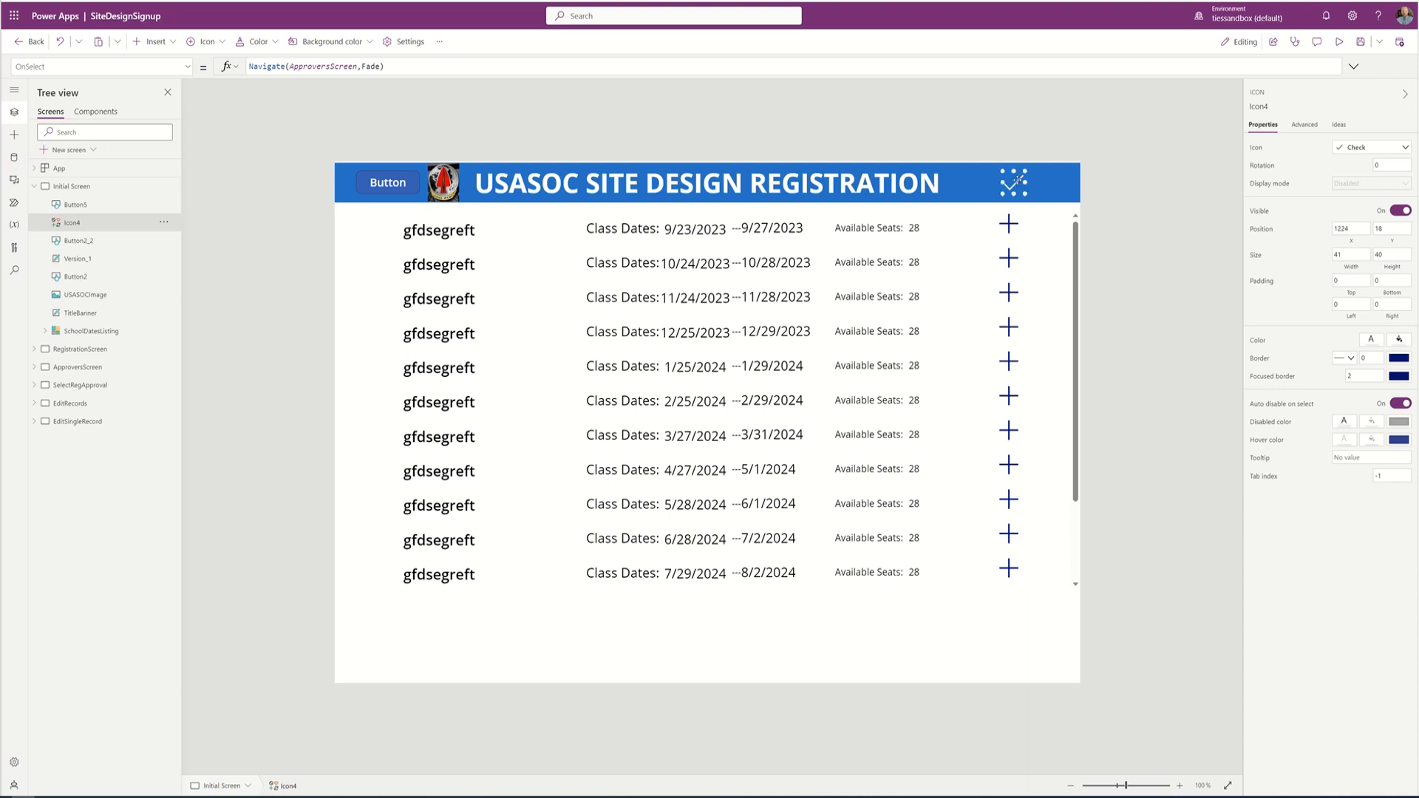
{"action": "left_click", "coordinate": [79, 172]}
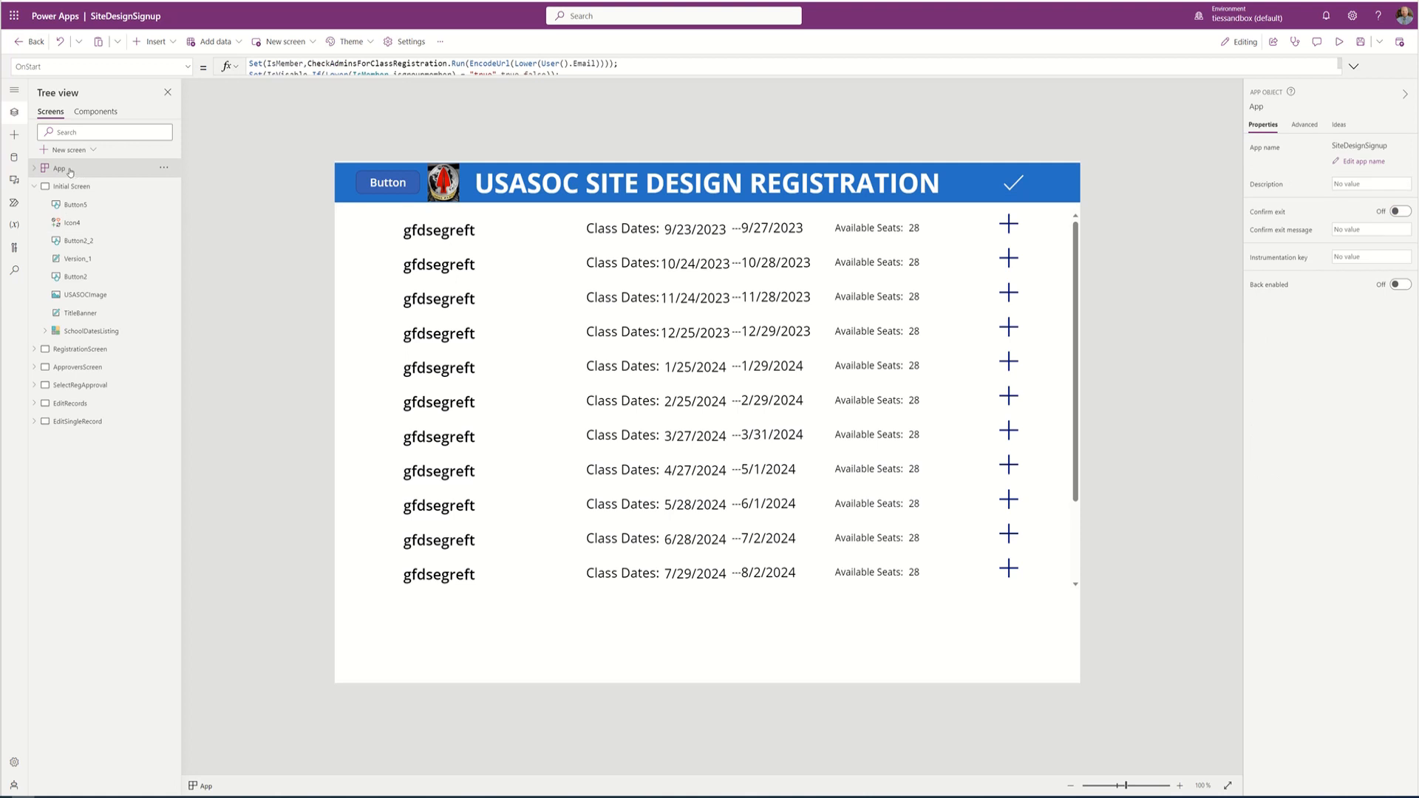
{"action": "right_click", "coordinate": [71, 172]}
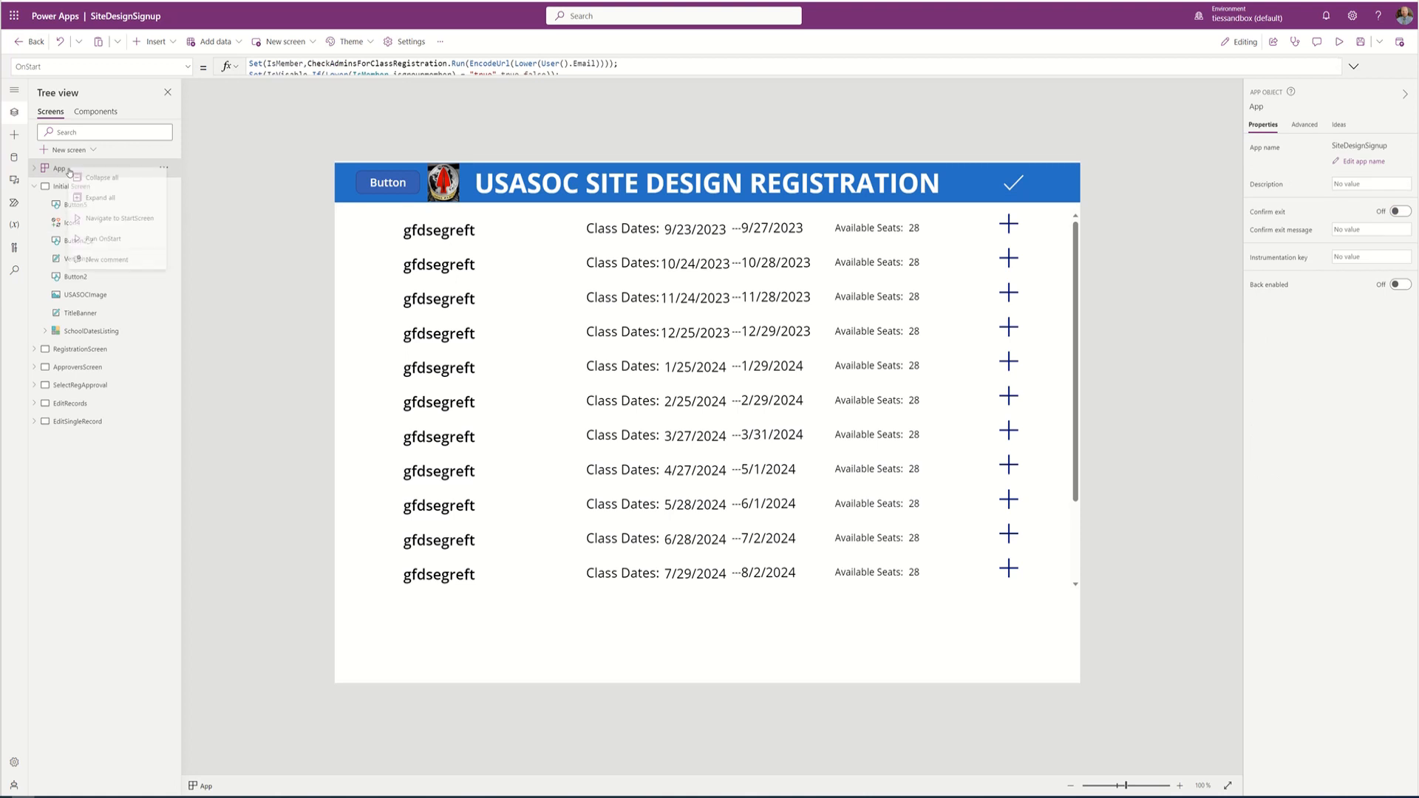
{"action": "left_click", "coordinate": [104, 242]}
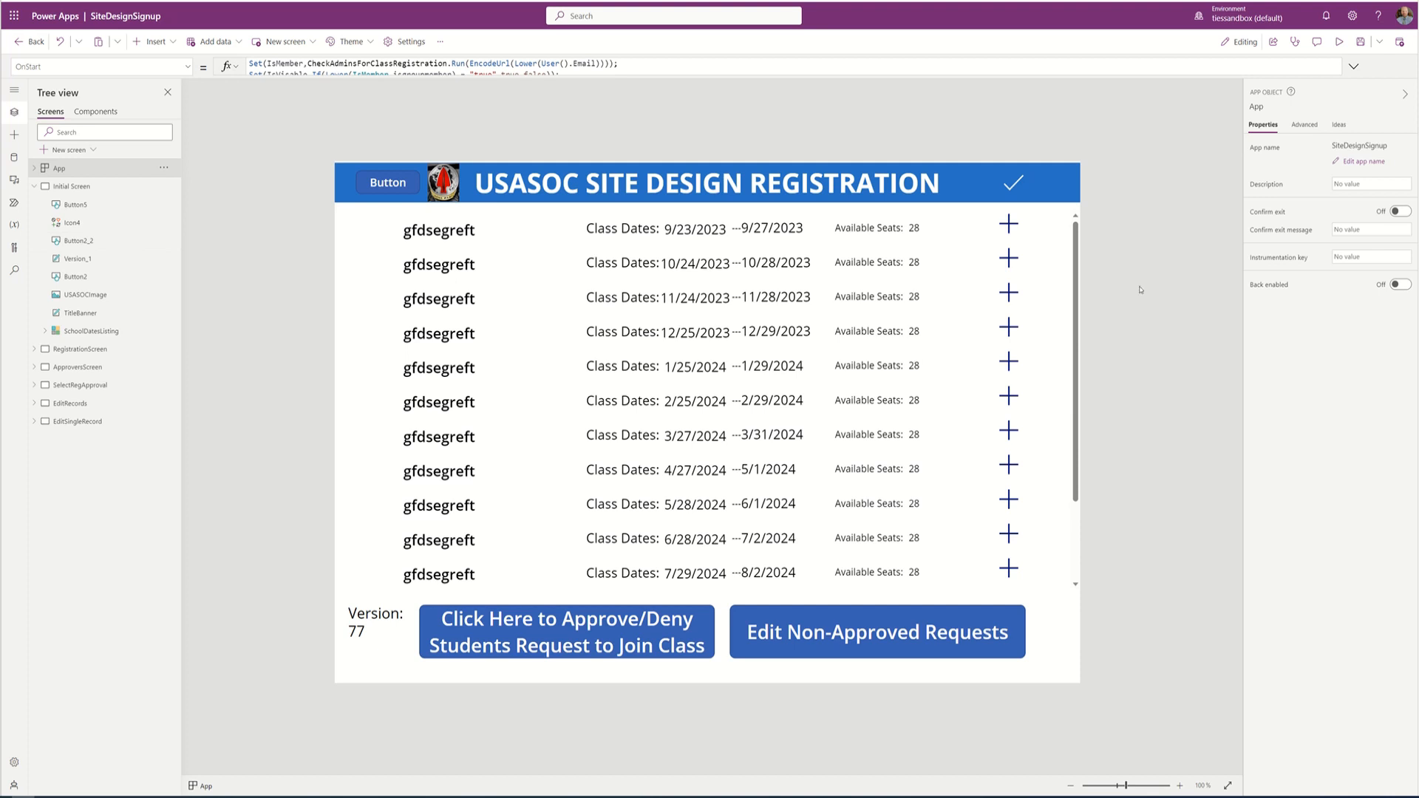
Test the Check icon's navigation to ApproversScreen and back, and set IsVisable to false with the new button
{"action": "left_click", "coordinate": [1016, 185], "text": "alt"}
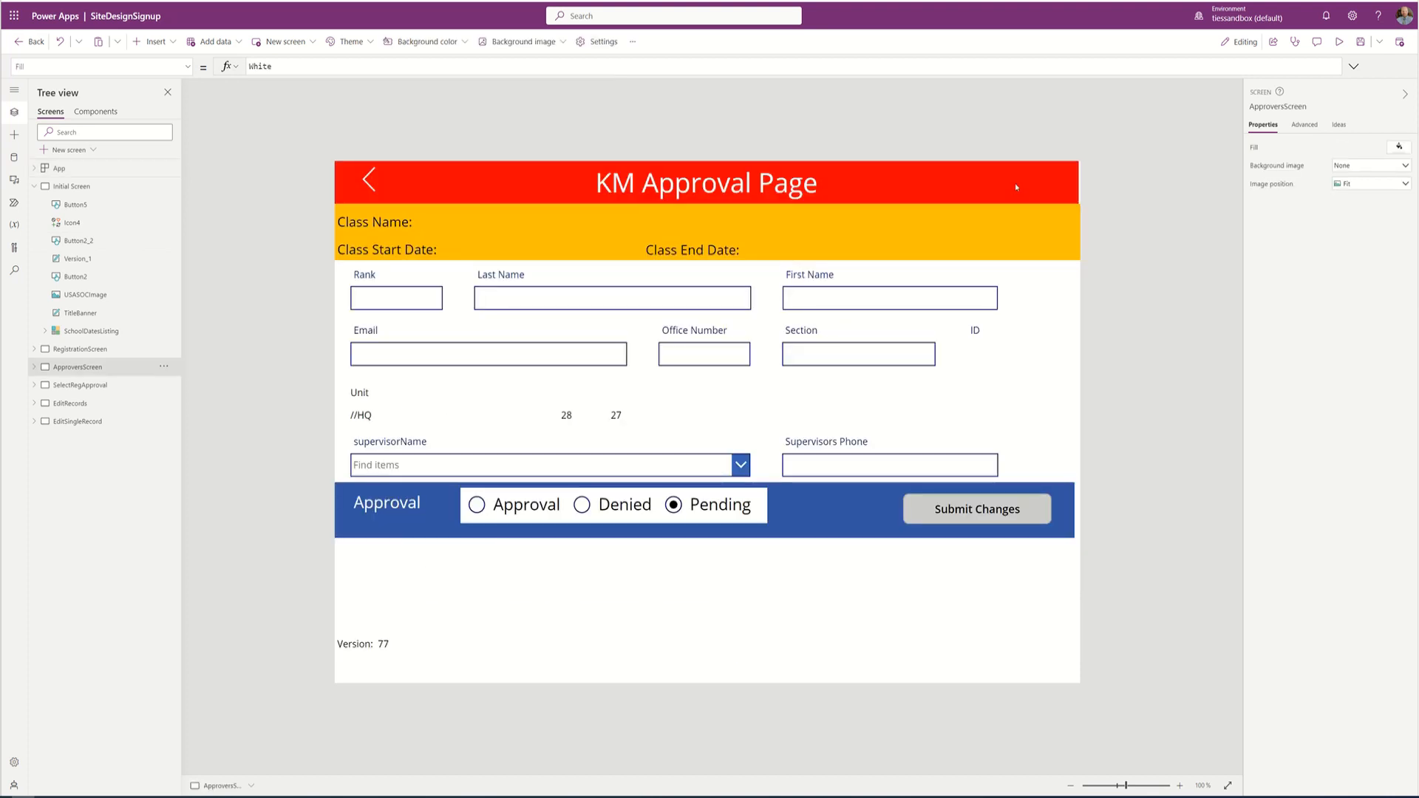
{"action": "left_click", "coordinate": [370, 184], "text": "alt"}
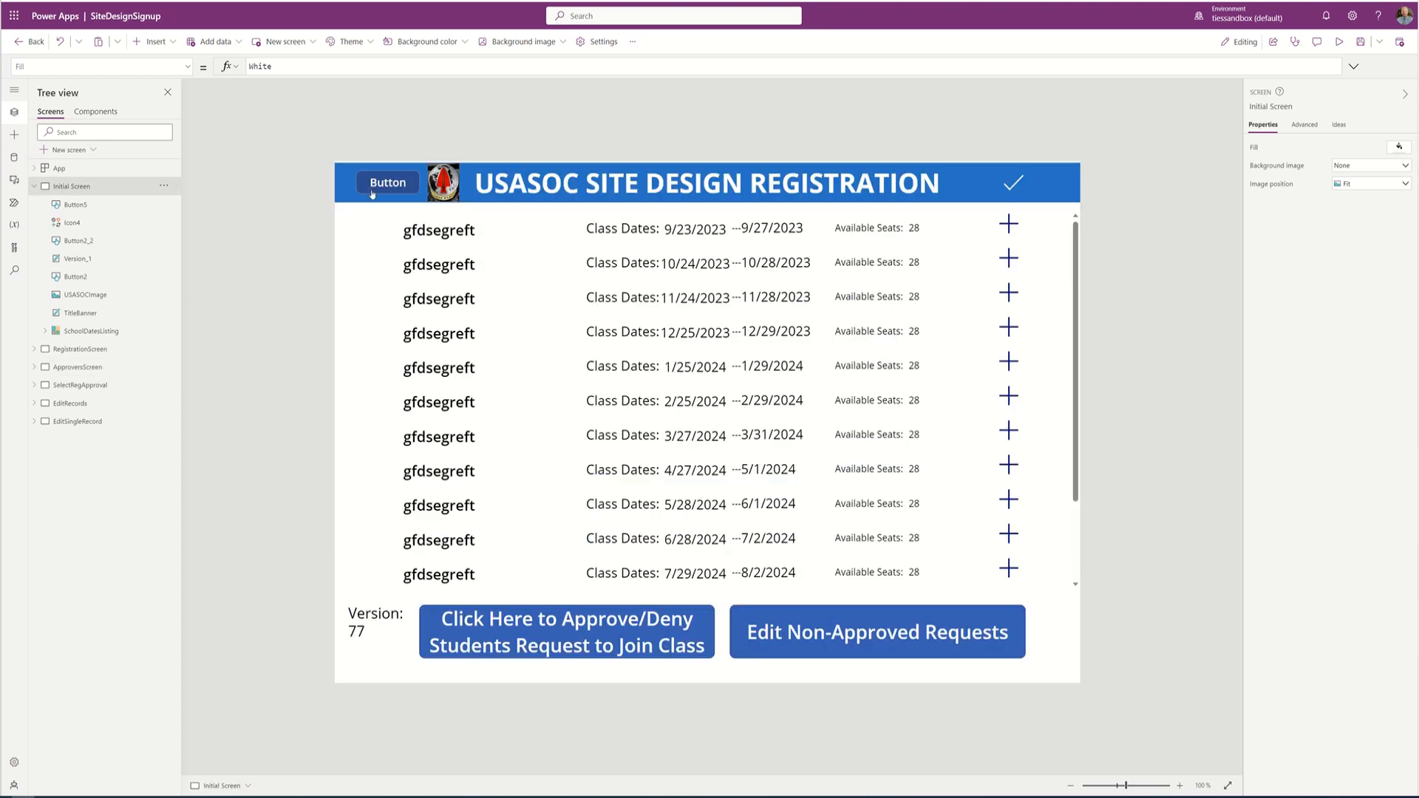
{"action": "left_click", "coordinate": [386, 186], "text": "alt"}
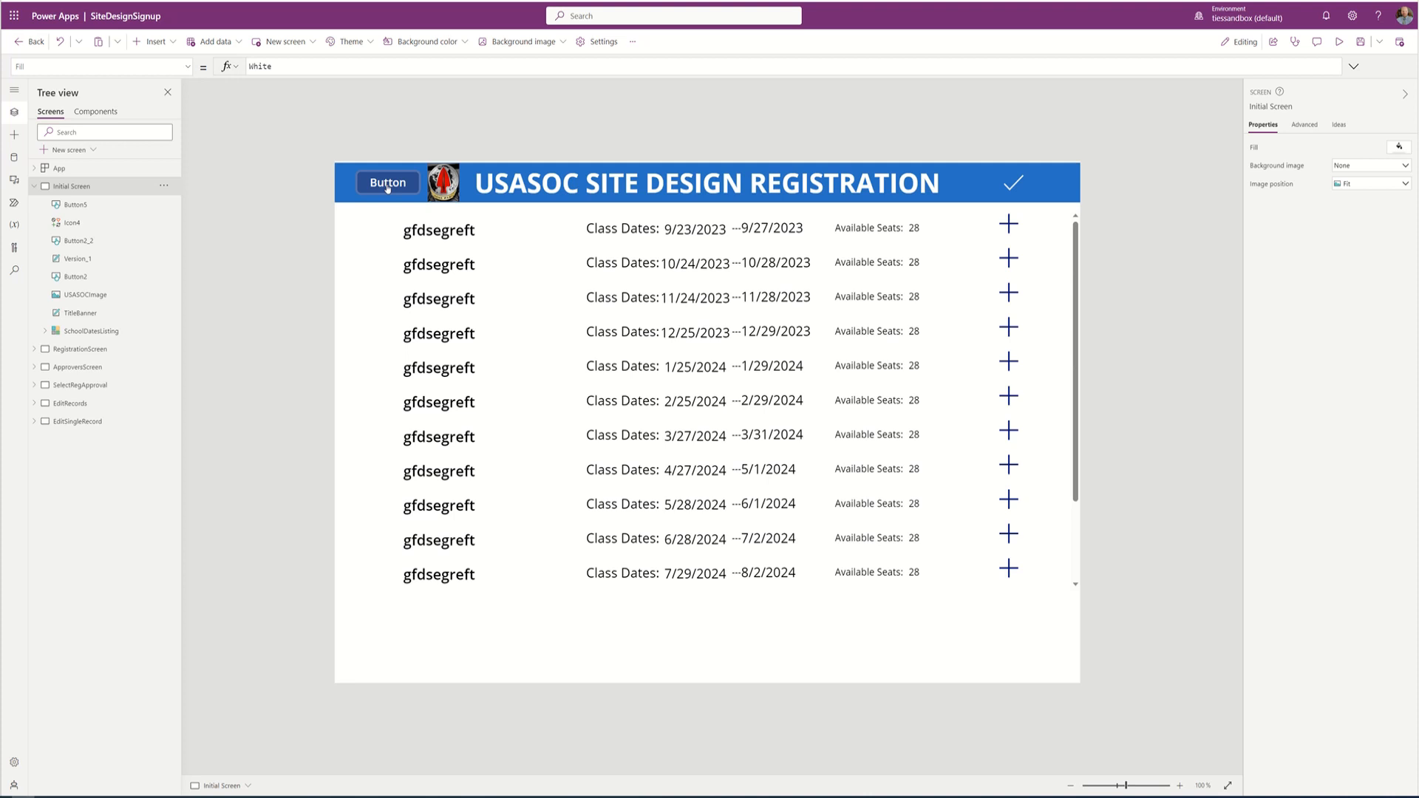